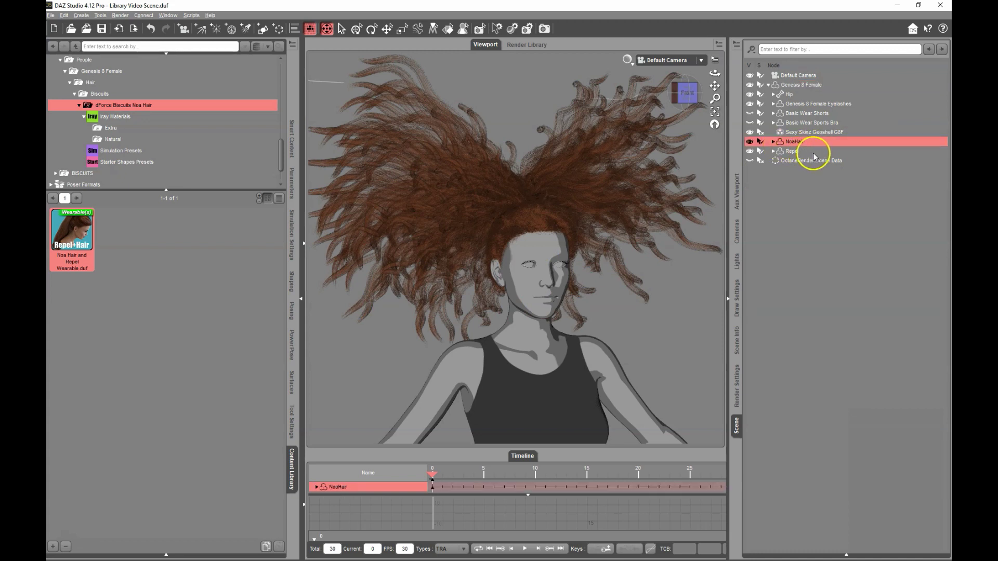
# Select the Repel object and reselect NoaHair in the scene hierarchy to inspect both hair components.
pyautogui.click(809, 152)
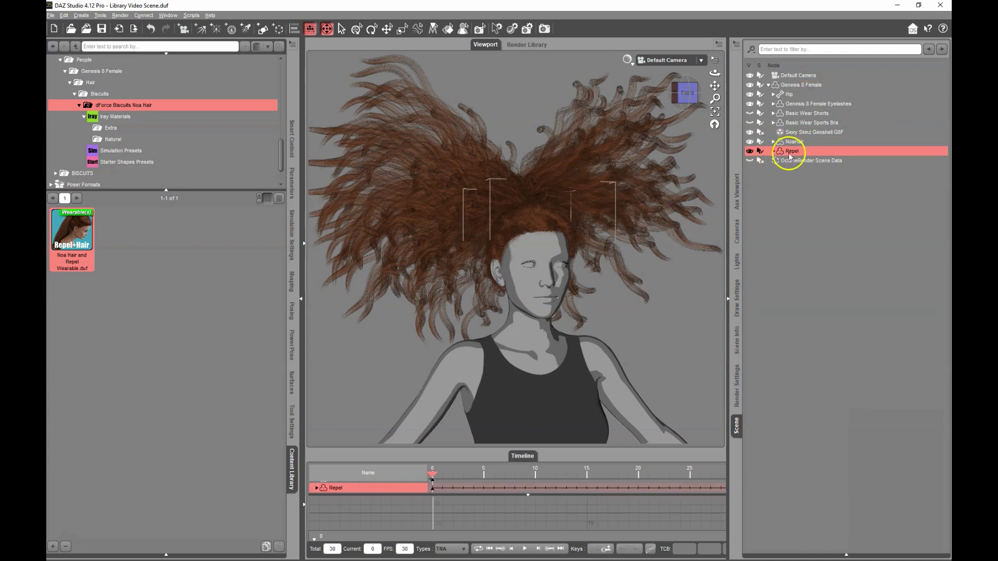
pyautogui.click(816, 143)
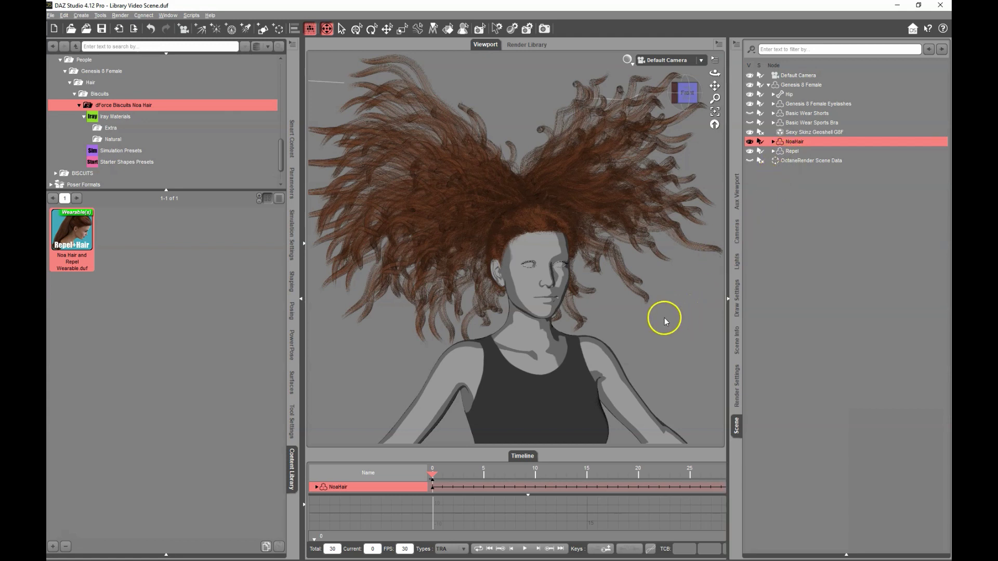
pyautogui.moveTo(657, 323); pyautogui.dragTo(661, 344)
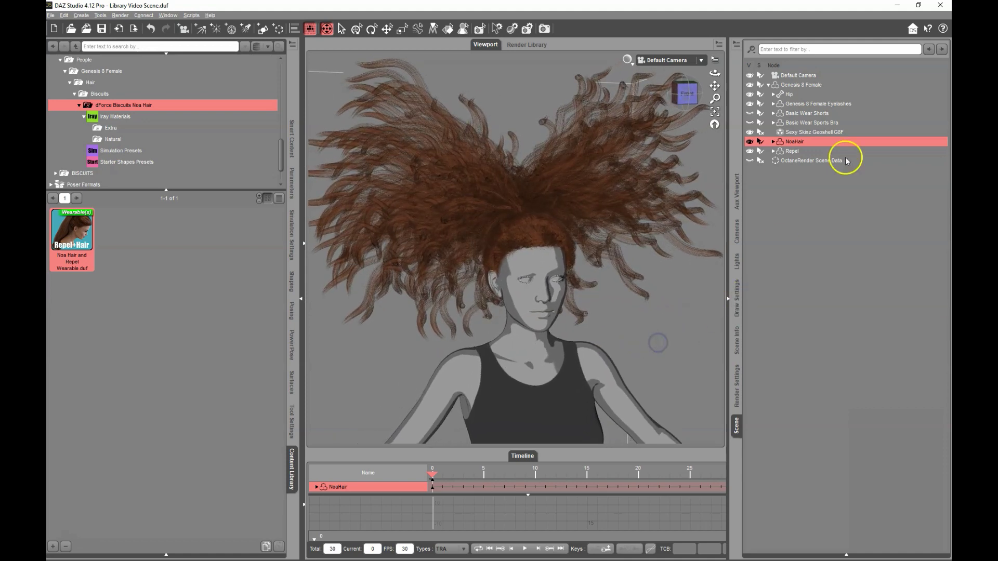
pyautogui.click(690, 202)
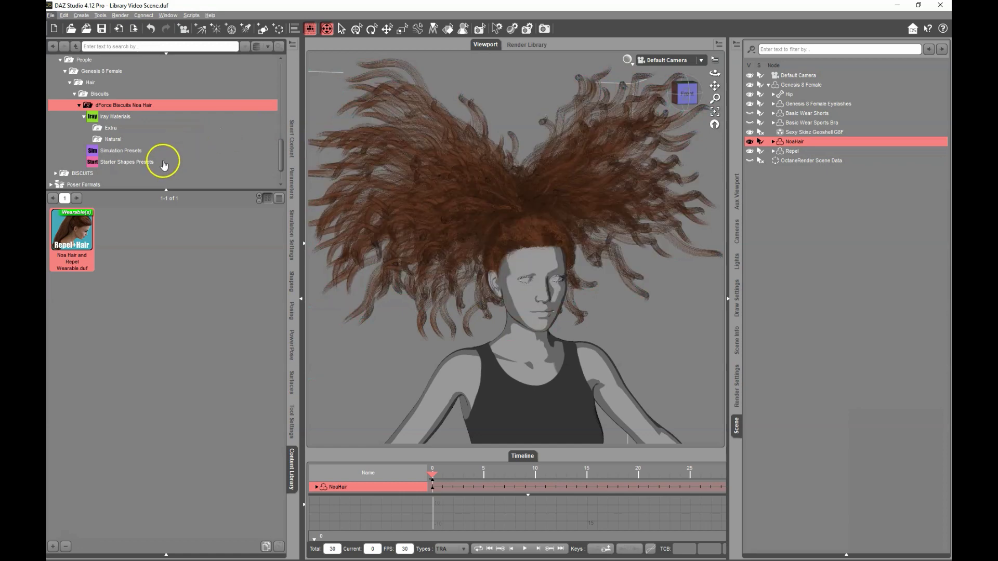
# Try the Left Front, Right Shoulder, Swing Left, Flip Right and Flip Left starter shape presets on the Noa hair.
pyautogui.click(144, 163)
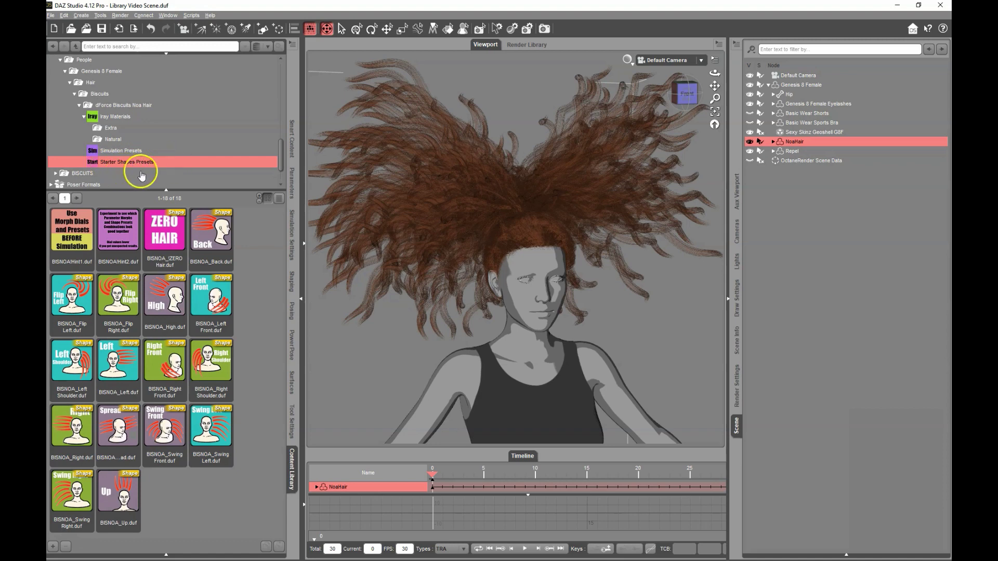
pyautogui.doubleClick(210, 308)
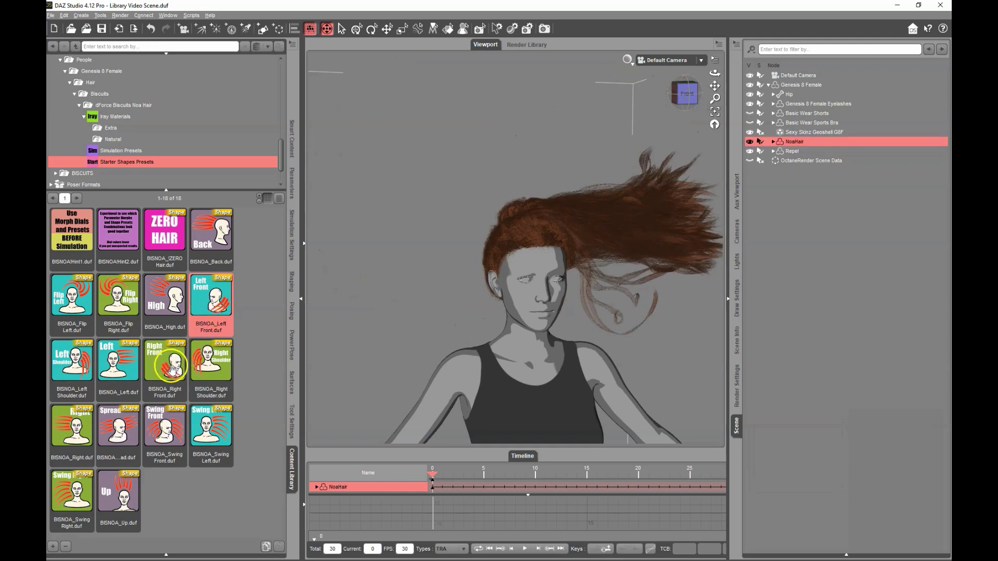
pyautogui.doubleClick(218, 373)
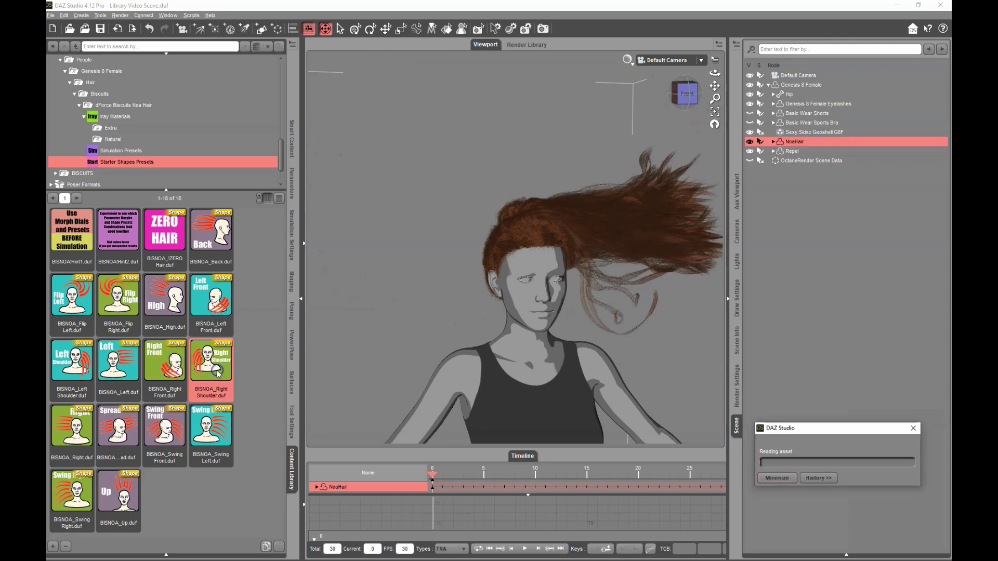
pyautogui.doubleClick(218, 433)
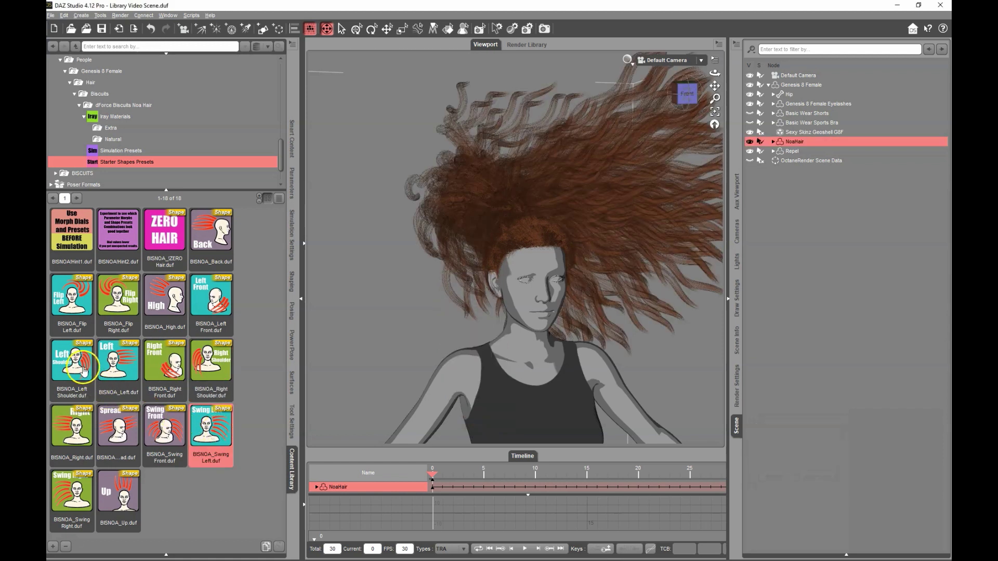
pyautogui.click(130, 304)
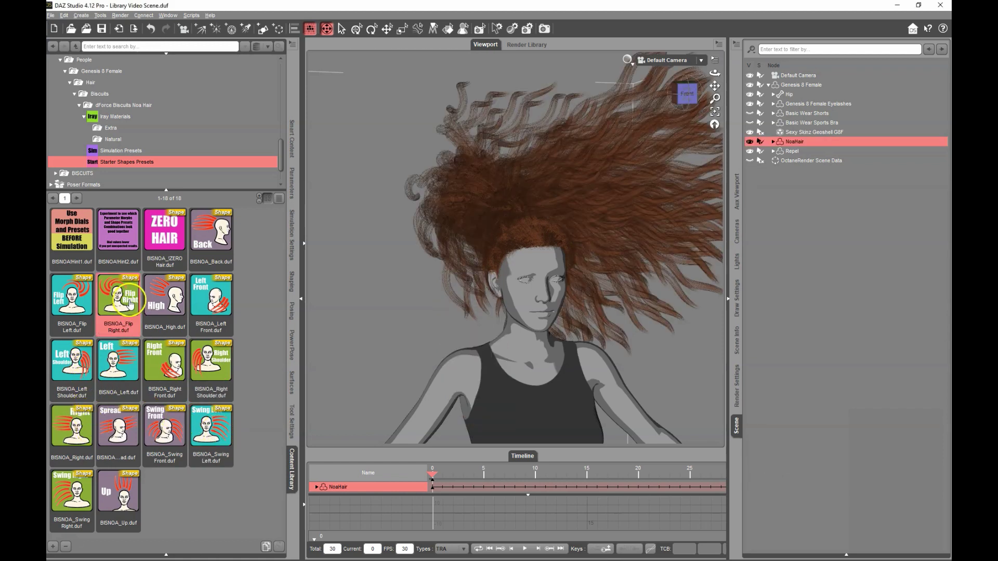
pyautogui.doubleClick(130, 304)
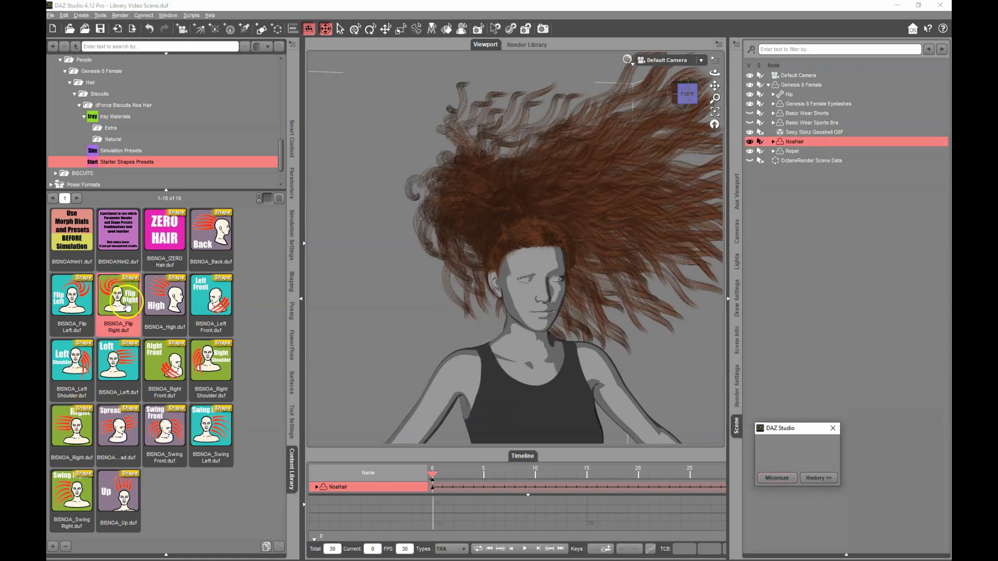
pyautogui.doubleClick(93, 307)
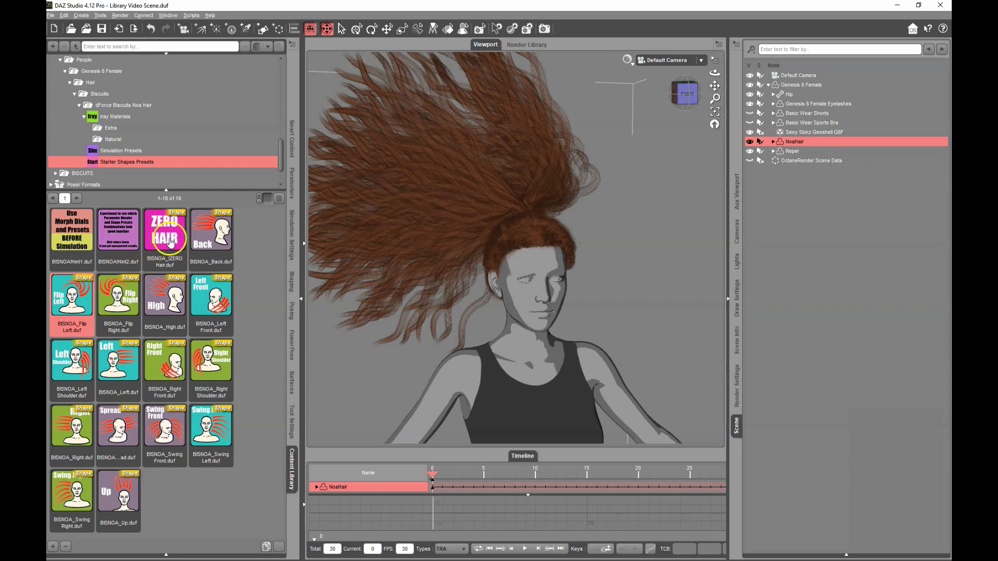
# Reset the Noa hair's shape with the ZERO Hair preset.
pyautogui.moveTo(170, 242)
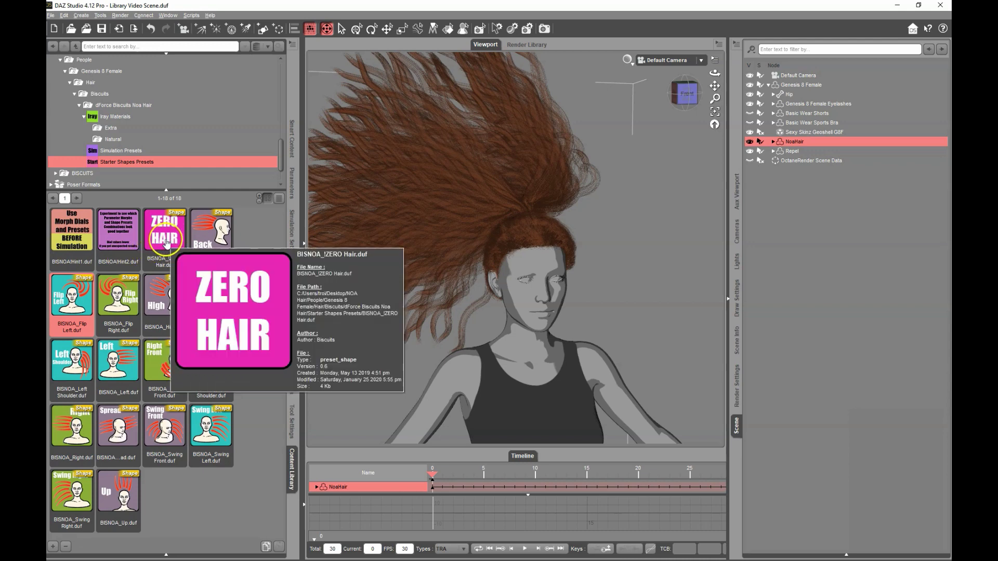
pyautogui.doubleClick(167, 240)
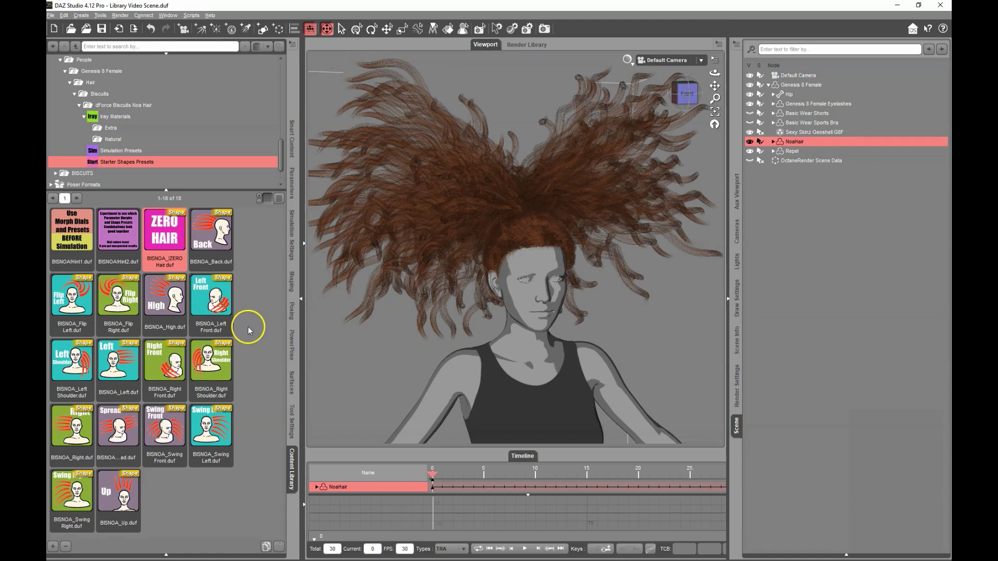
pyautogui.click(66, 544)
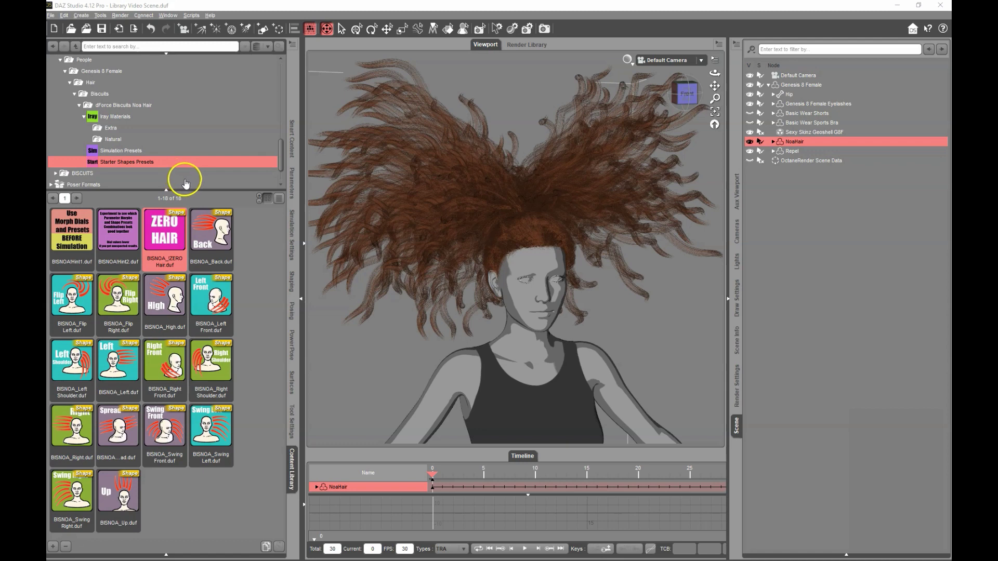
# Select the Simulate Timeline 60 Frames preset among the Simulation Presets and set the timeline's total to 61 frames.
pyautogui.click(133, 153)
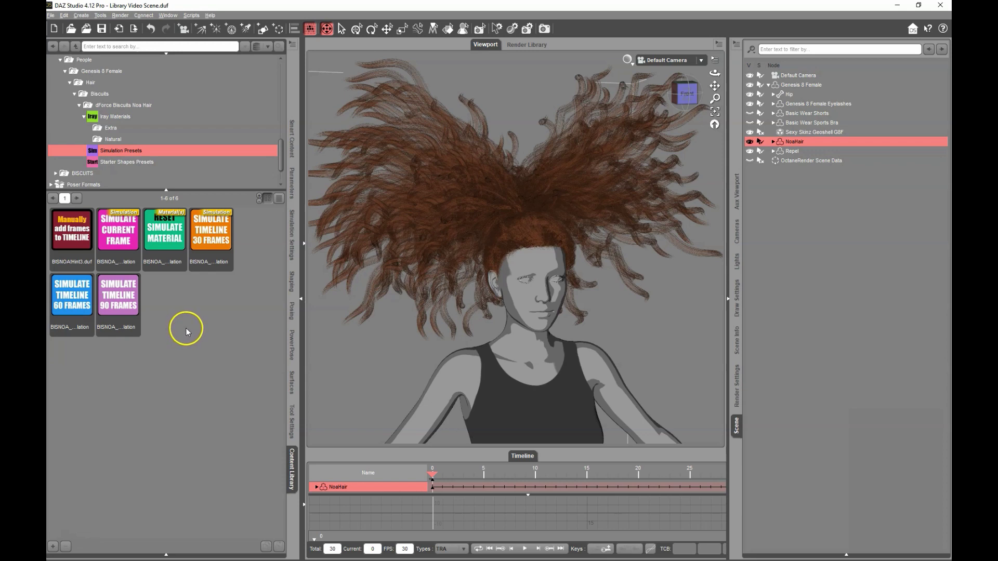
pyautogui.click(78, 309)
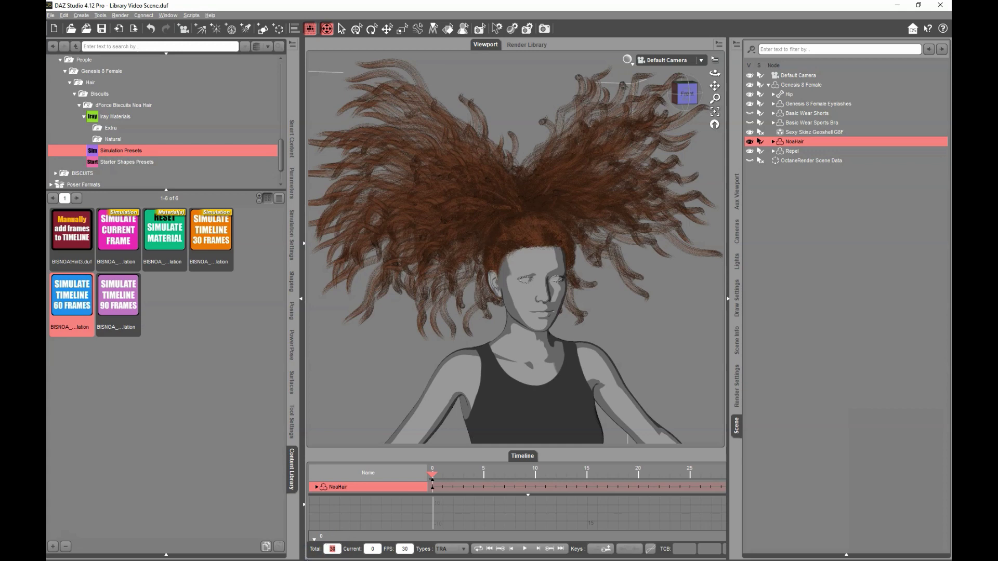
pyautogui.write('61')
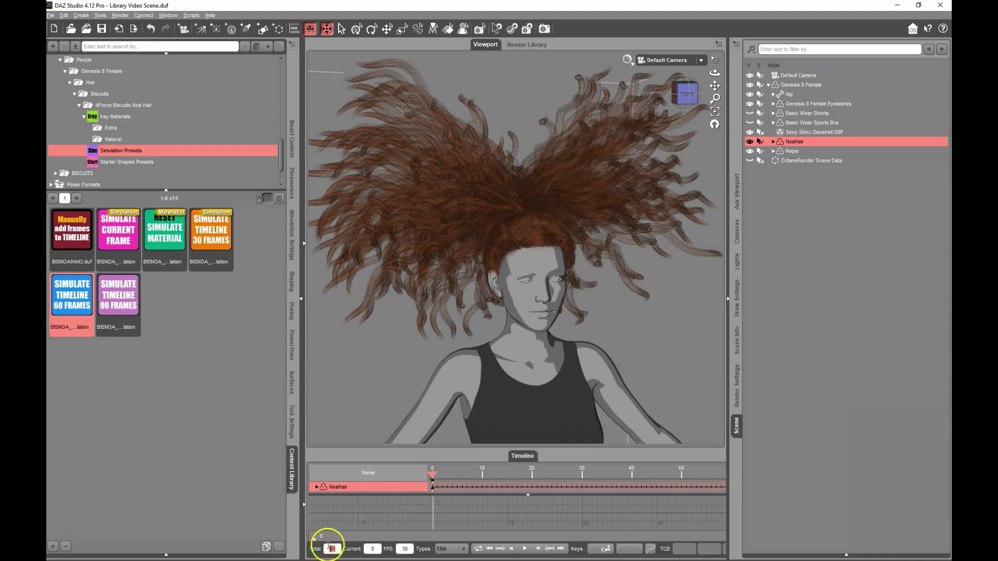
# Set the timeline's total to 91 frames.
pyautogui.doubleClick(333, 549)
pyautogui.write('91')
pyautogui.click(355, 550)
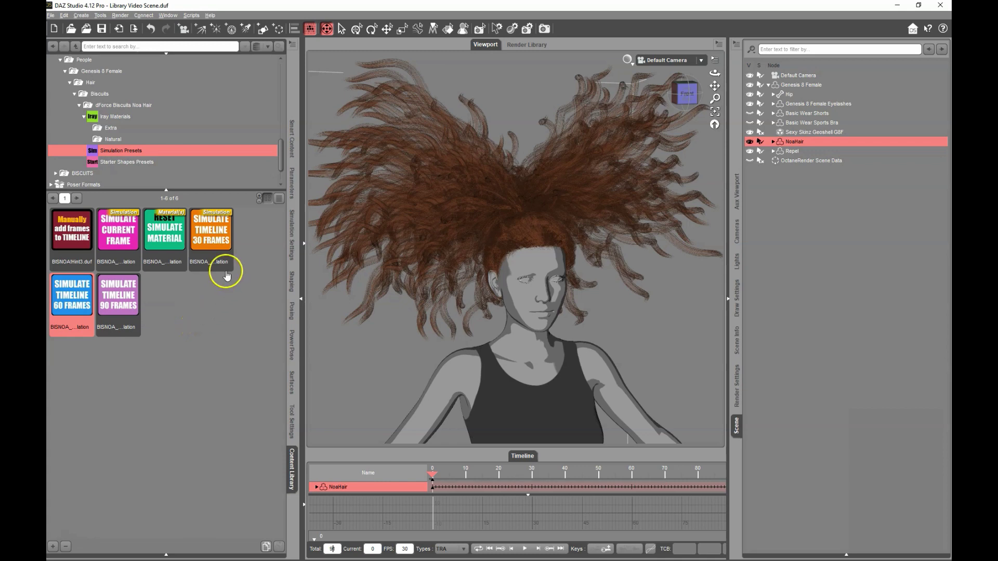
# Apply the Natural Iray hair materials 08, 16, 35 and 26 in turn to the Noa hair.
pyautogui.click(127, 119)
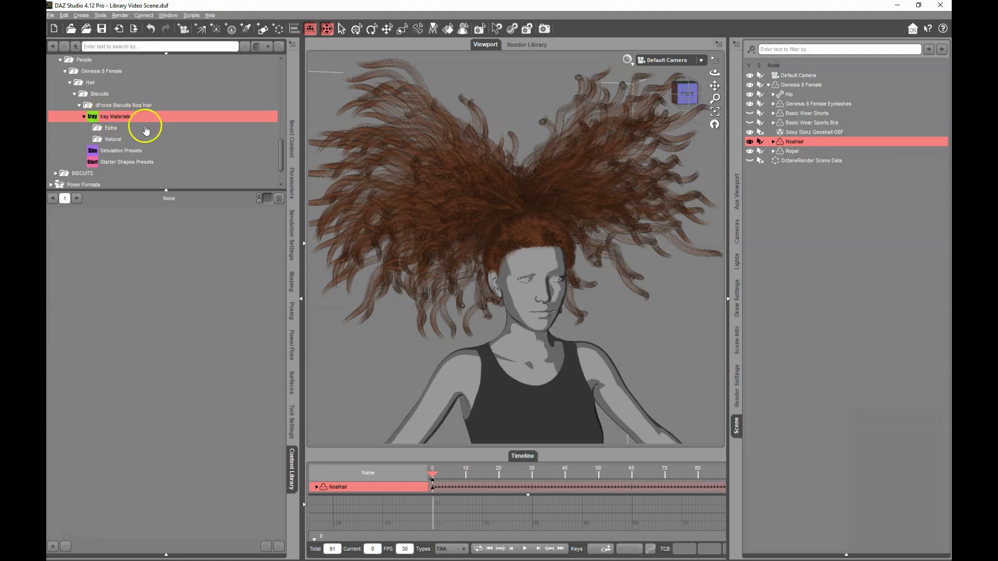
pyautogui.click(116, 141)
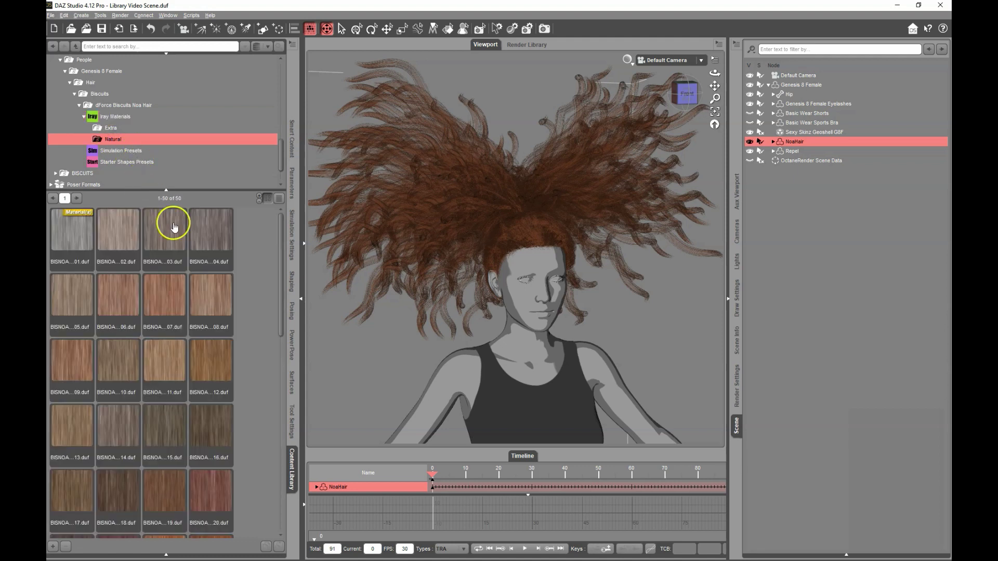
pyautogui.doubleClick(211, 301)
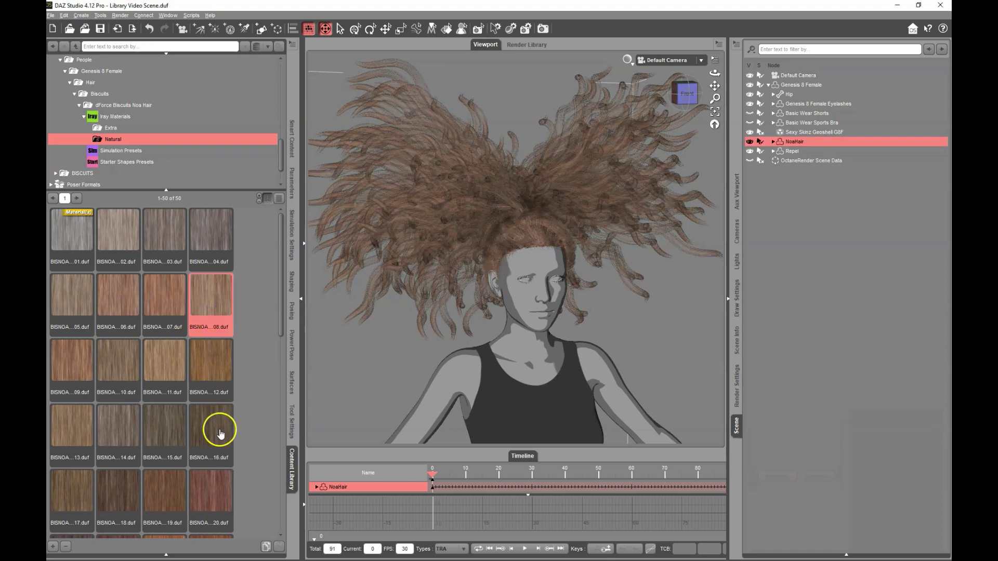
pyautogui.doubleClick(216, 429)
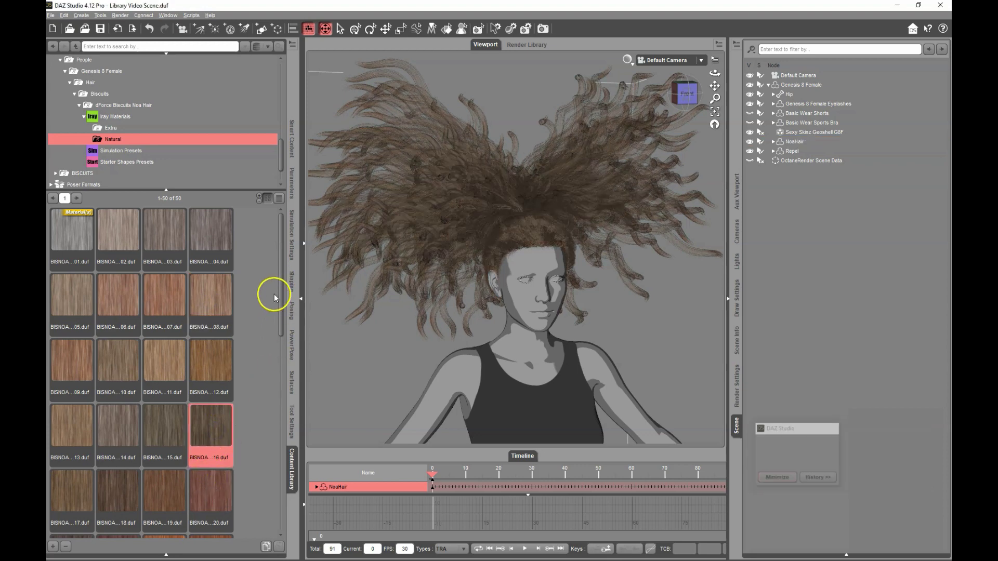
pyautogui.moveTo(279, 289); pyautogui.dragTo(260, 430)
pyautogui.doubleClick(167, 395)
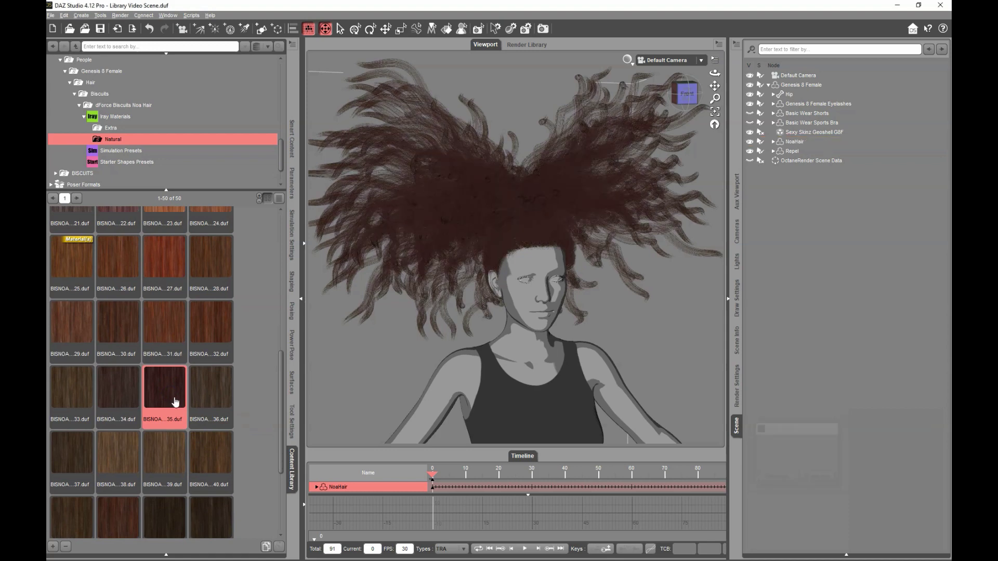
pyautogui.doubleClick(127, 268)
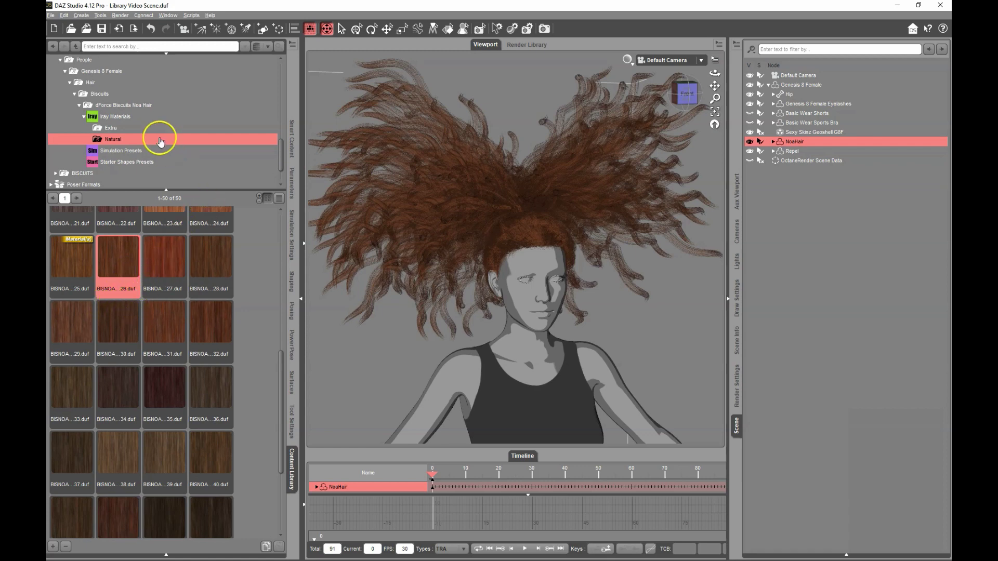
# Apply the Layer Setup MAT preset from the Extra Iray materials to the Noa hair.
pyautogui.click(114, 128)
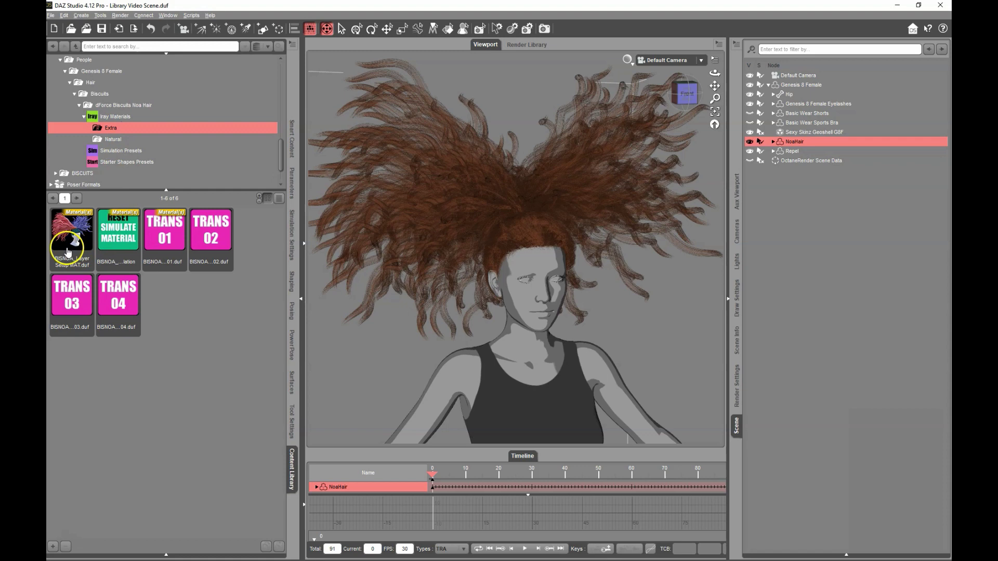
pyautogui.moveTo(68, 252)
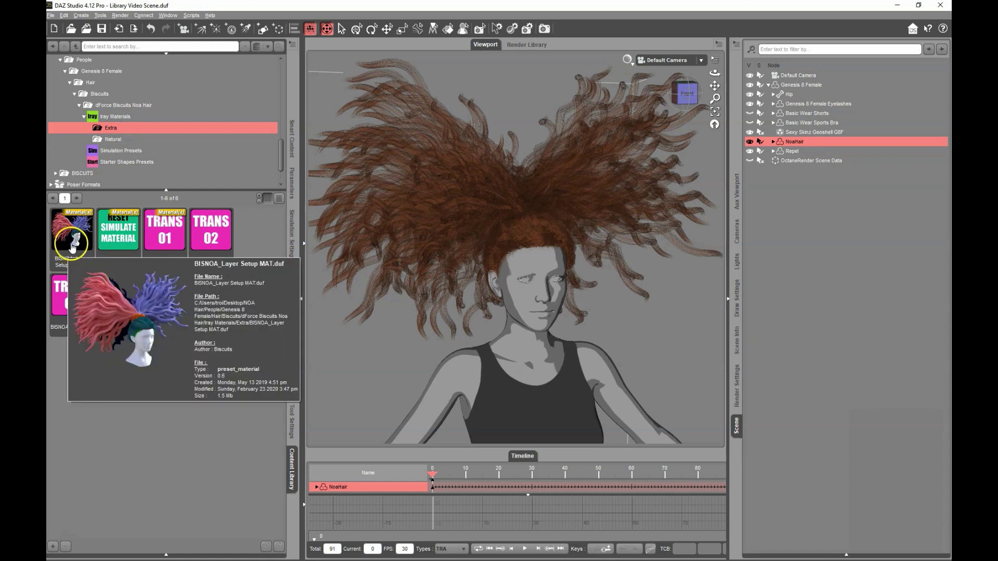
pyautogui.doubleClick(74, 245)
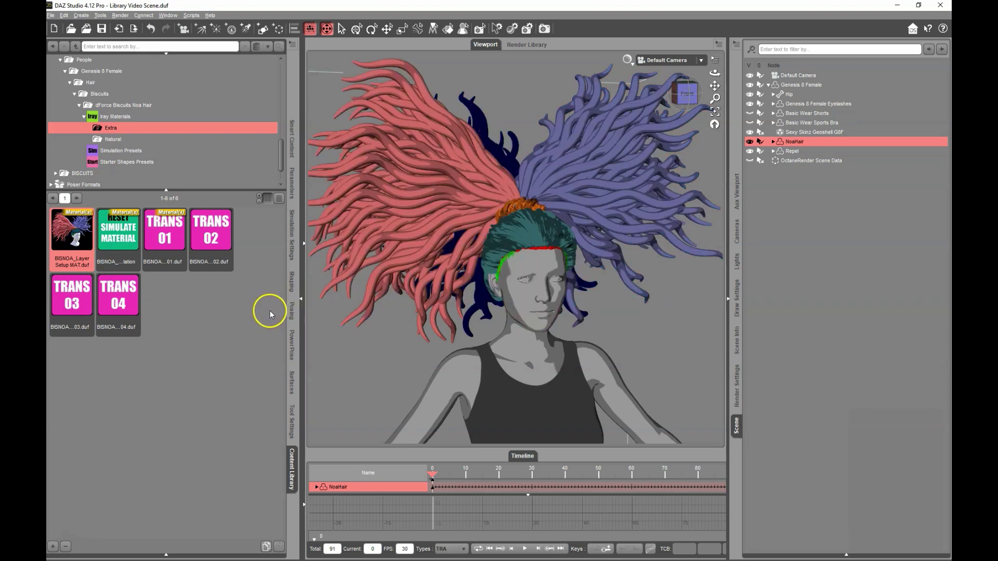
# Try transparency presets 01, 02, 03 and 04 on the Noa hair and reapply the Layer Setup MAT material.
pyautogui.doubleClick(170, 241)
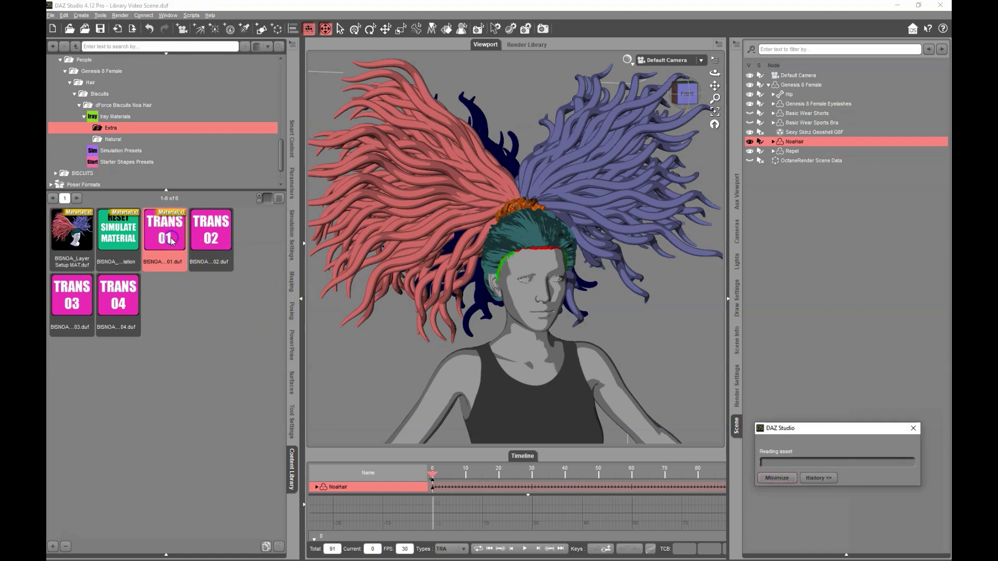
pyautogui.doubleClick(206, 239)
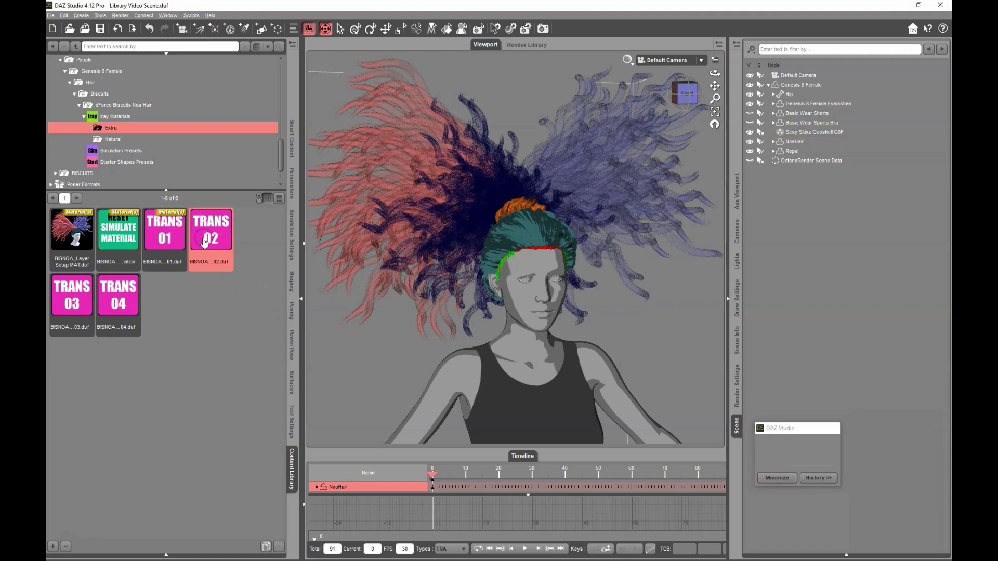
pyautogui.doubleClick(82, 303)
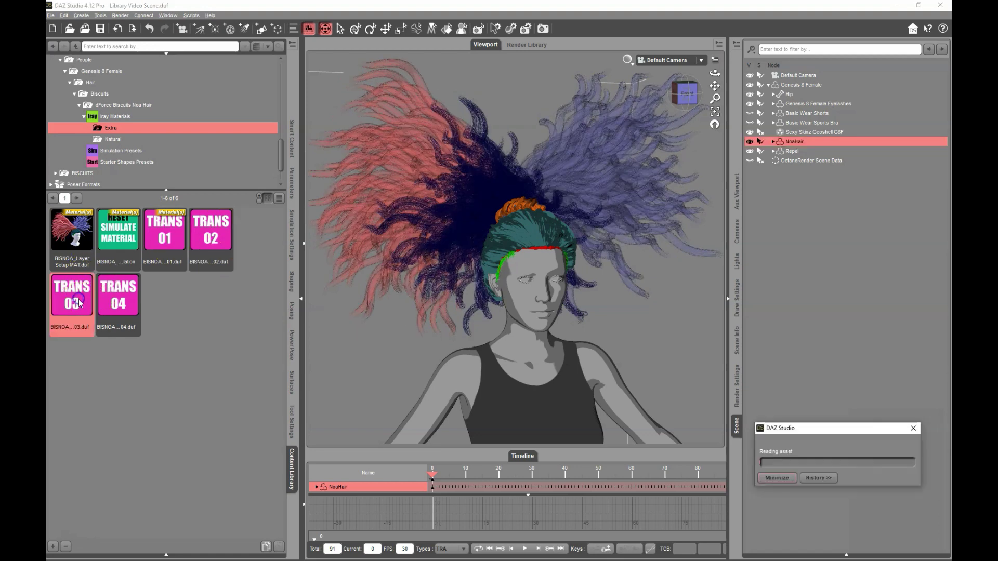
pyautogui.doubleClick(118, 304)
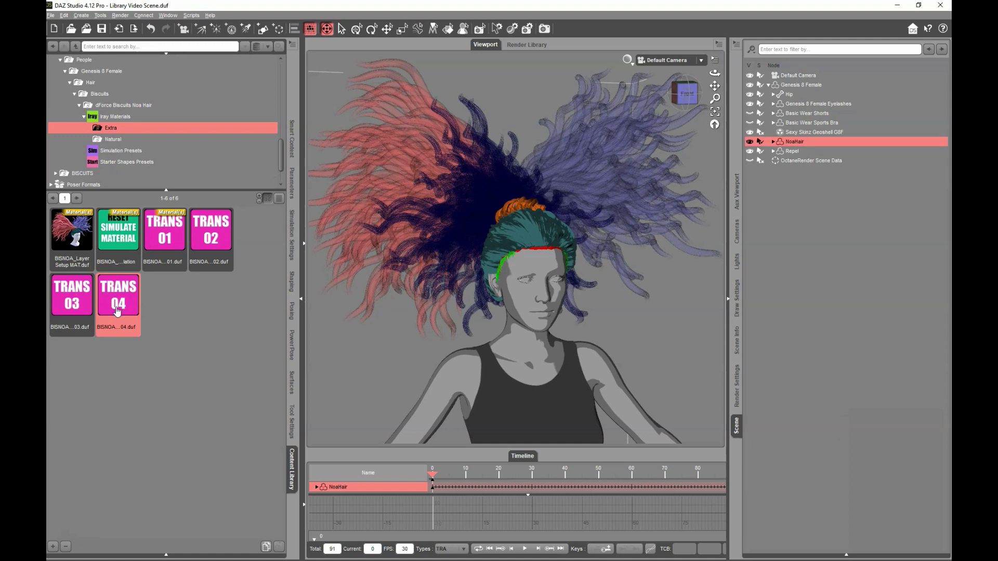
pyautogui.moveTo(117, 311)
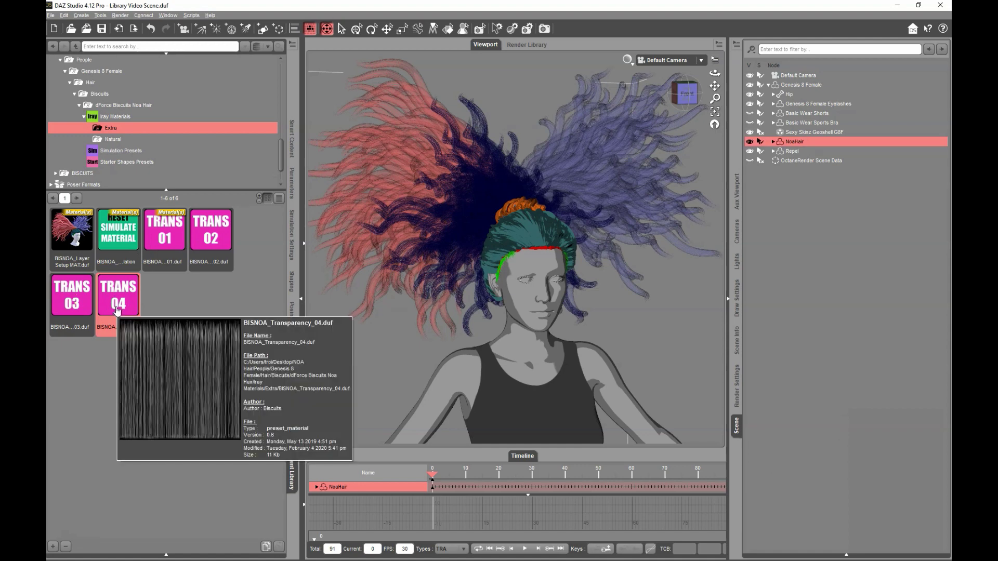
pyautogui.doubleClick(77, 242)
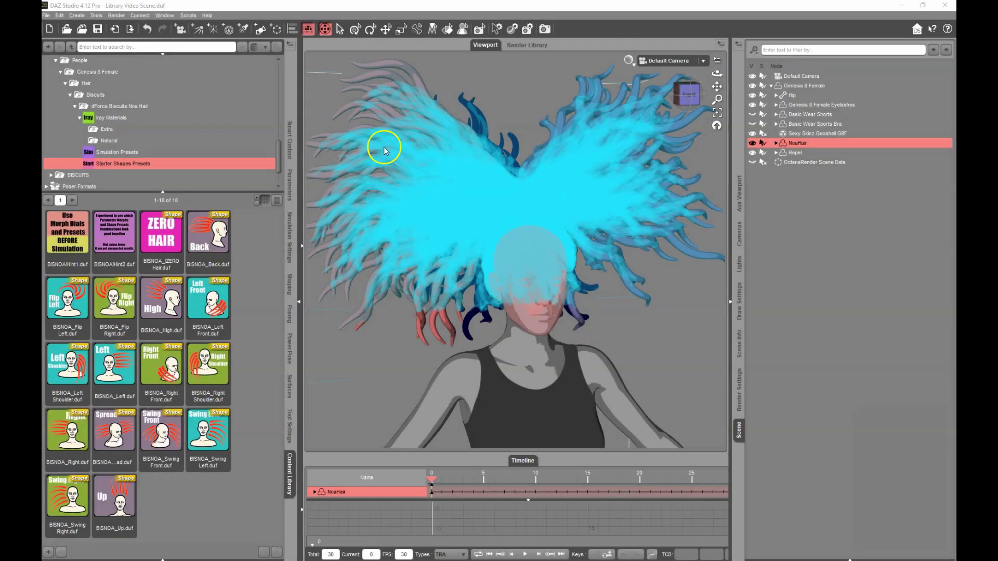
# Display the Adjustments group of the Noa hair's actor morph parameters.
pyautogui.click(290, 193)
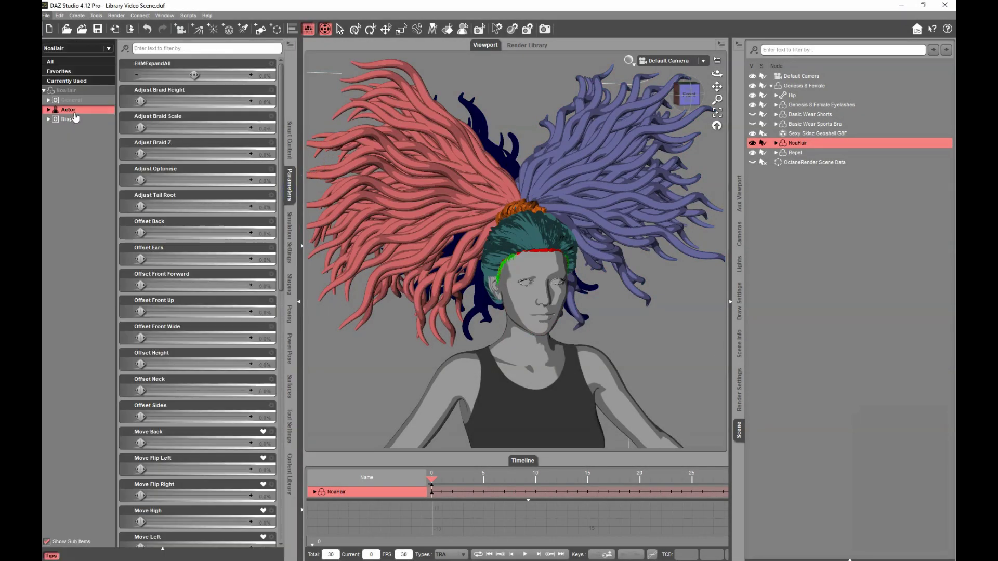
pyautogui.click(48, 110)
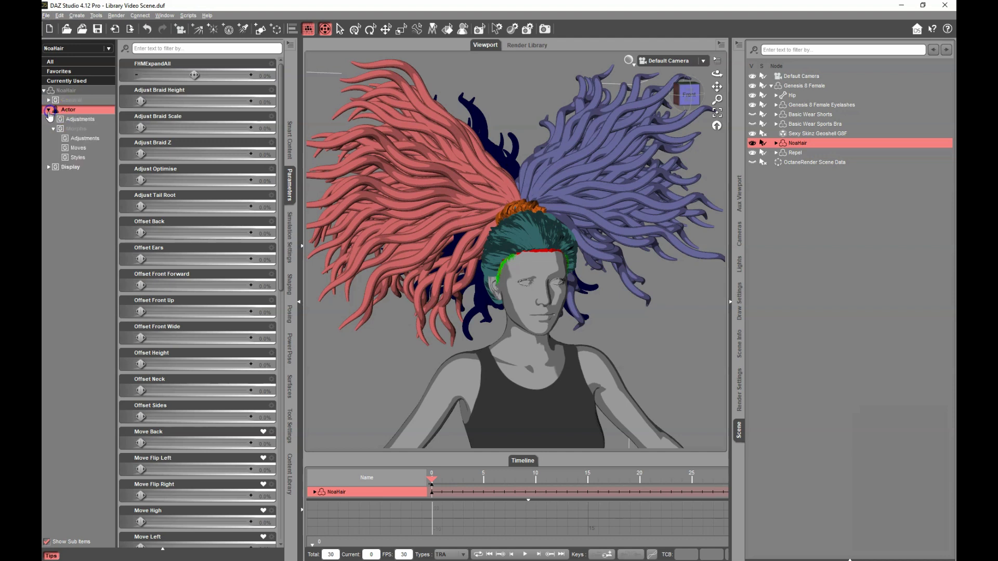
pyautogui.click(76, 130)
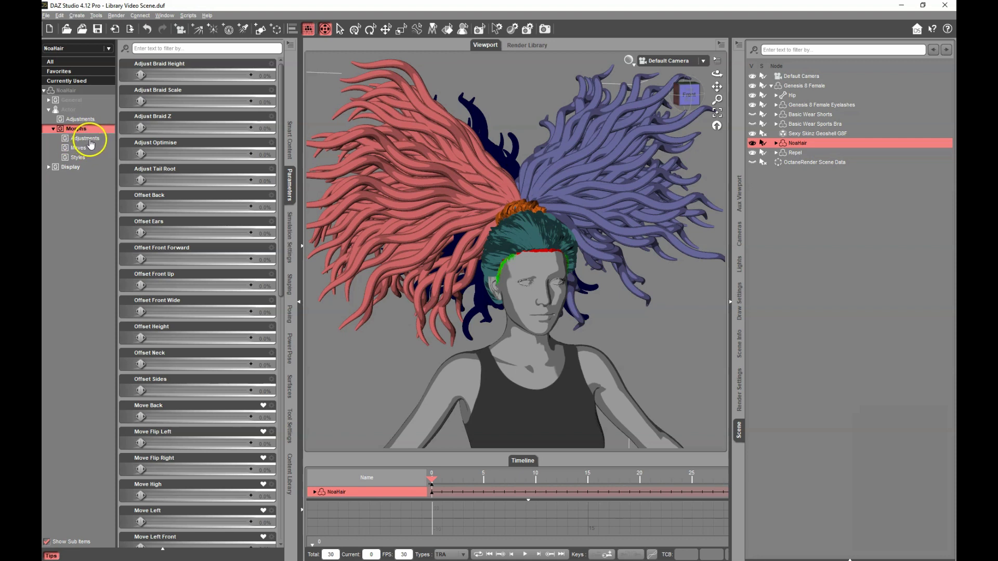
pyautogui.click(88, 138)
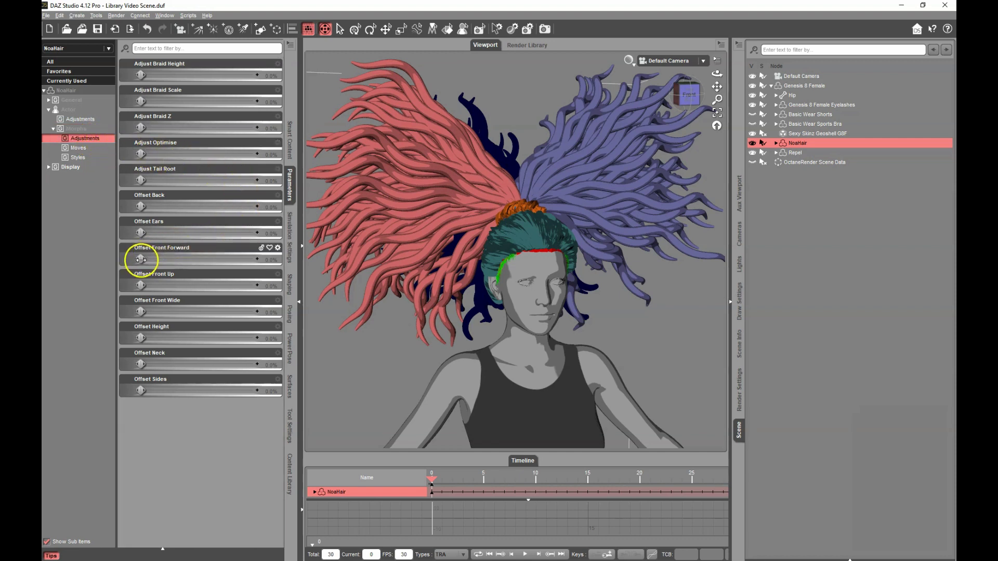
# Try the Offset Front Forward, Adjust Tail Root and Adjust Braid Z morphs on the Noa hair and return each to zero.
pyautogui.moveTo(143, 258); pyautogui.dragTo(382, 255)
pyautogui.moveTo(319, 257); pyautogui.dragTo(123, 267)
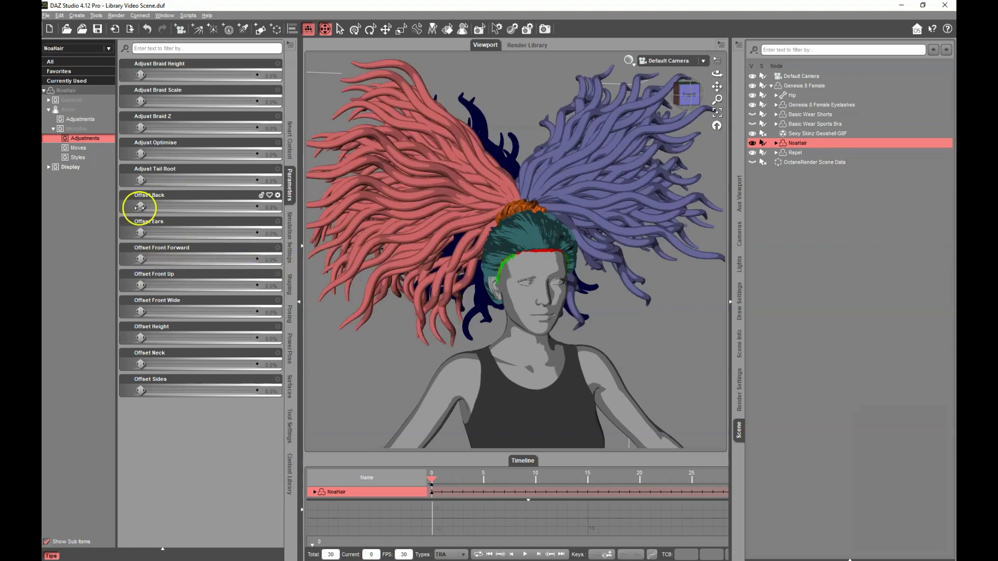
pyautogui.moveTo(141, 180); pyautogui.dragTo(48, 190)
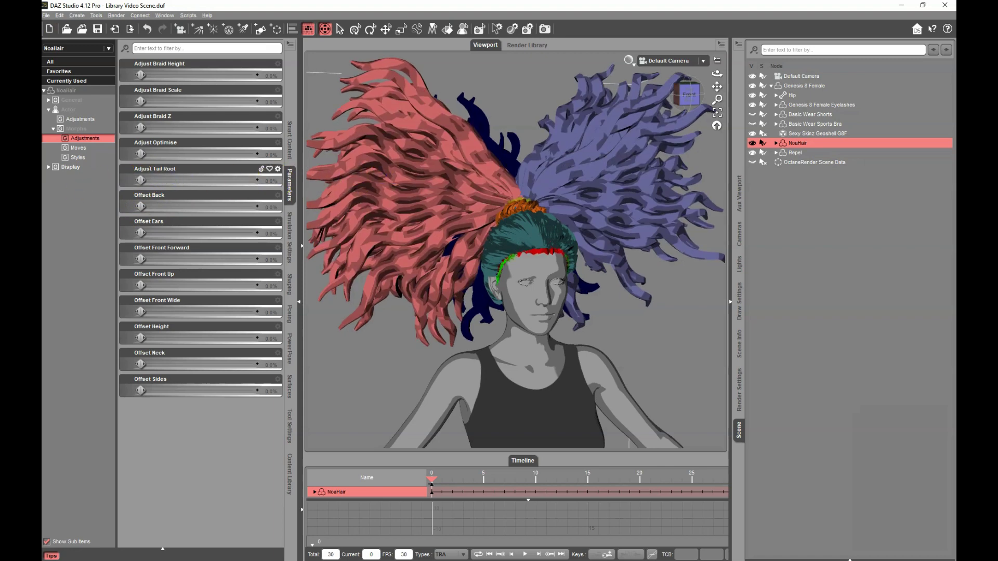
pyautogui.moveTo(142, 128); pyautogui.dragTo(427, 136)
pyautogui.moveTo(247, 135); pyautogui.dragTo(130, 137)
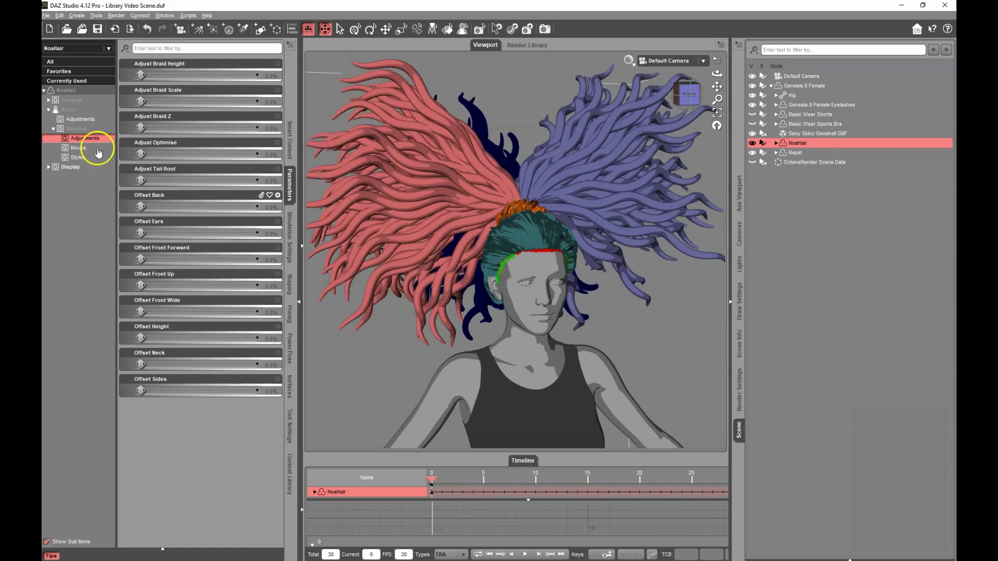
# Try the Move Left, Move High, Move Spread and Move Swing Left morphs on the Noa hair and return each to zero.
pyautogui.click(79, 149)
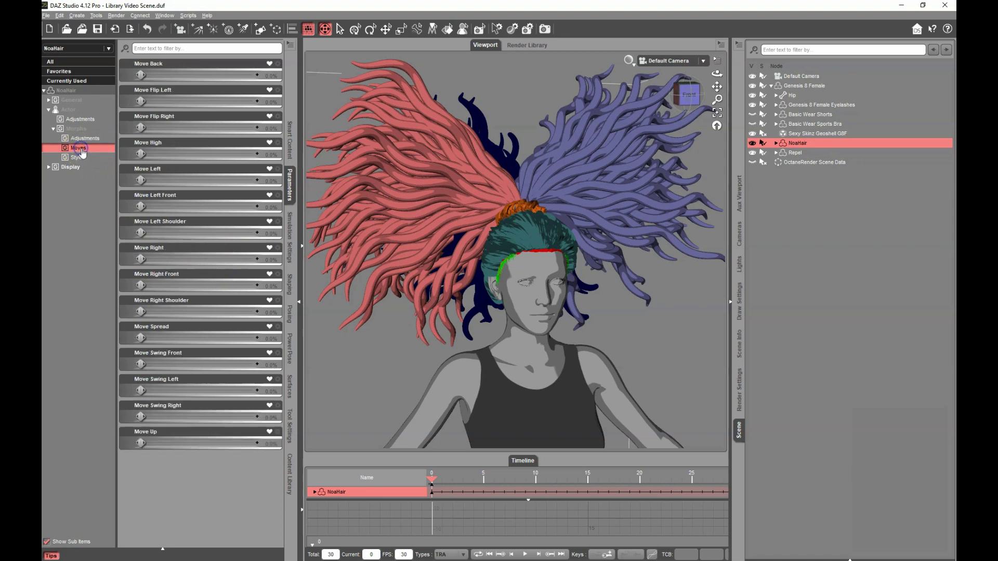
pyautogui.moveTo(140, 180); pyautogui.dragTo(92, 191)
pyautogui.click(142, 162)
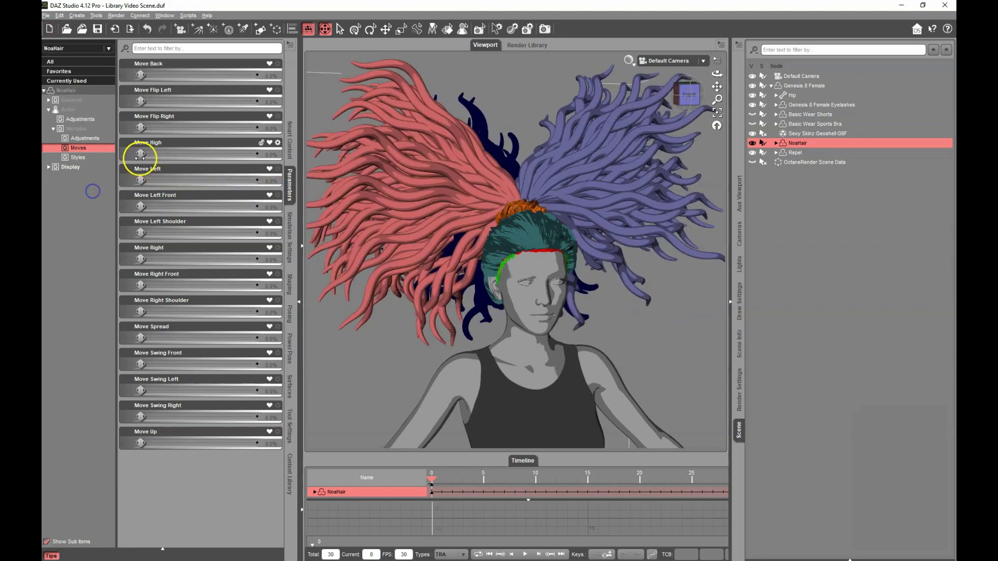
pyautogui.moveTo(141, 154); pyautogui.dragTo(113, 164)
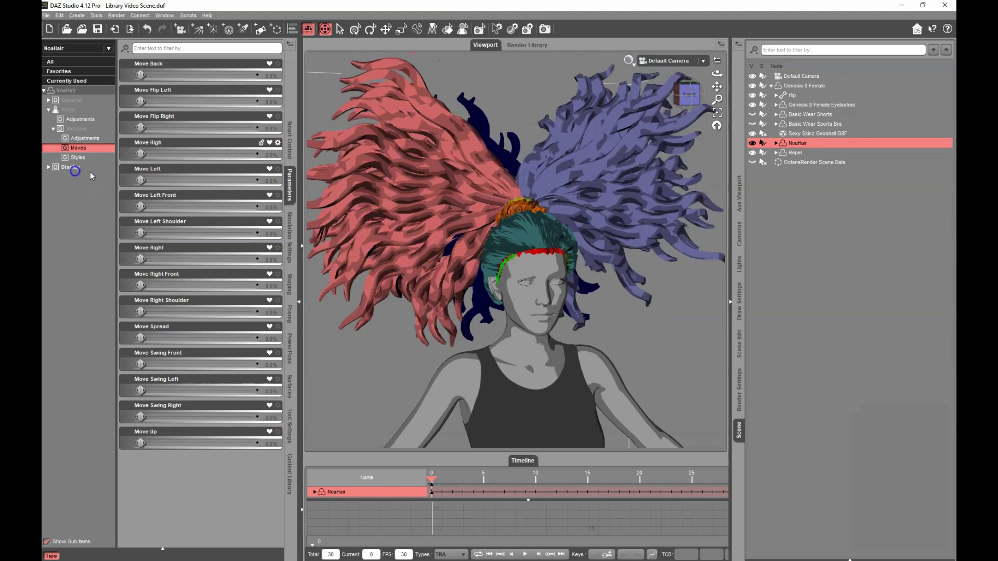
pyautogui.moveTo(140, 338); pyautogui.dragTo(68, 359)
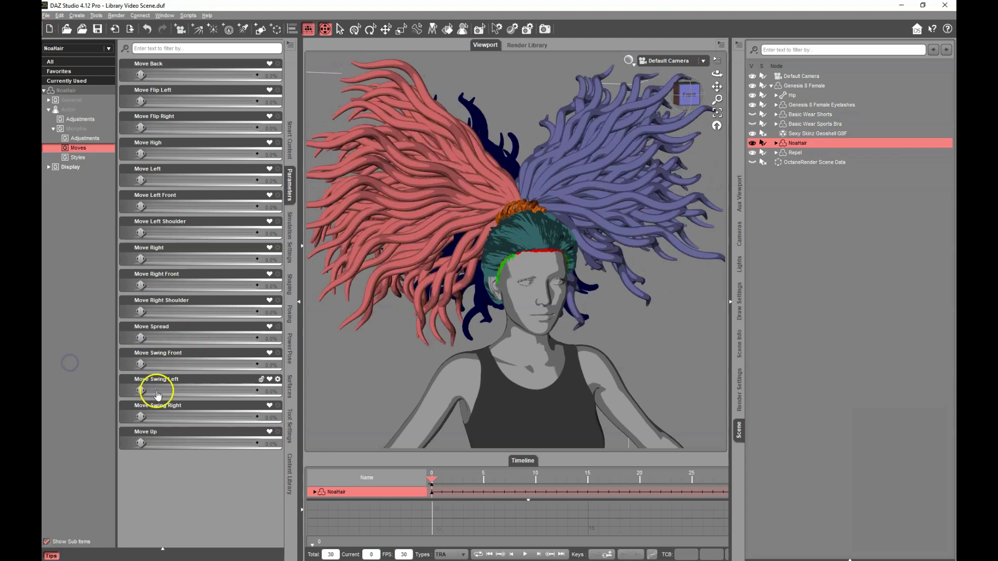
pyautogui.moveTo(140, 391); pyautogui.dragTo(345, 385)
pyautogui.moveTo(281, 387); pyautogui.dragTo(100, 412)
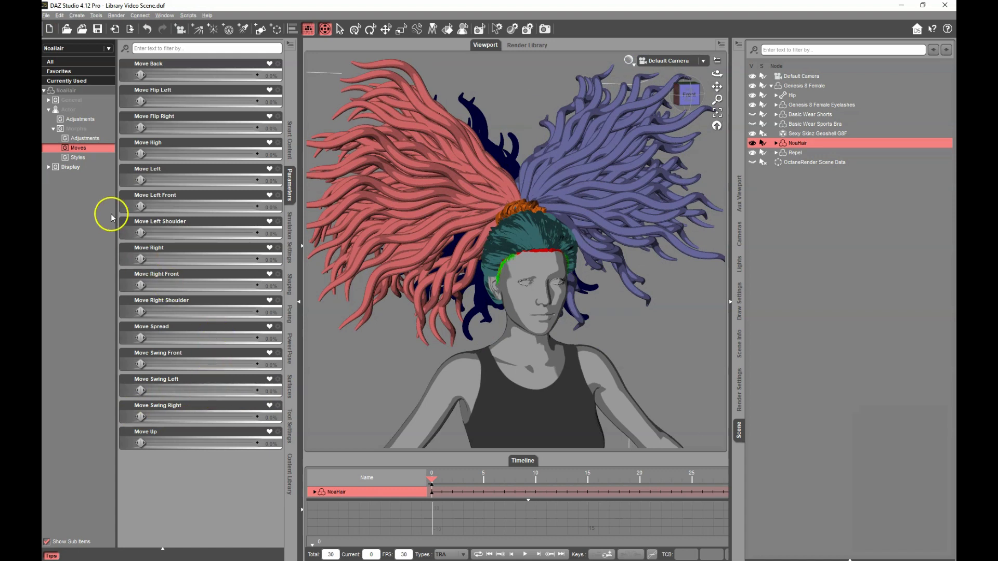
# Among the Styles morphs, try Style Long Curl and then Style Iron at 100%, returning both to zero.
pyautogui.click(78, 158)
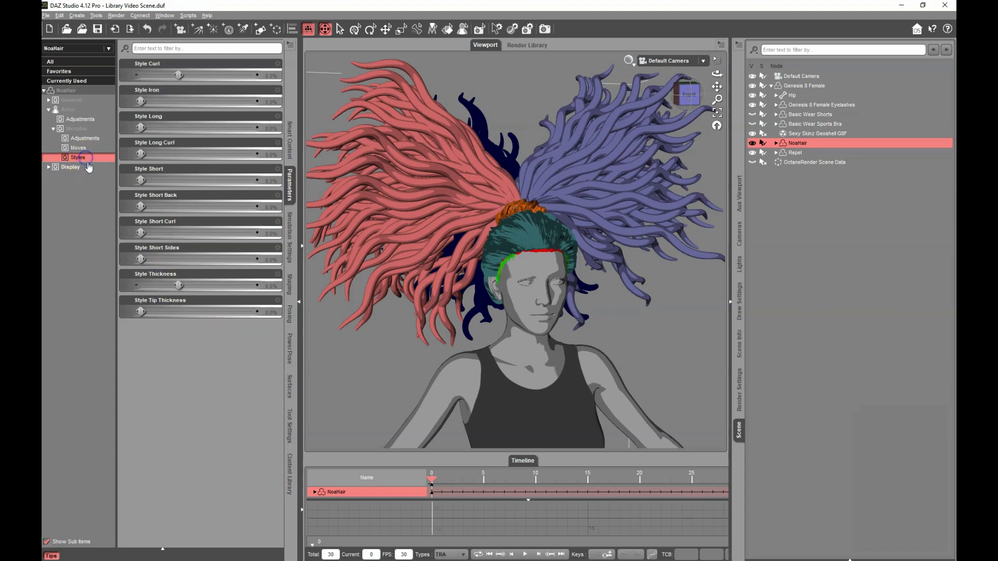
pyautogui.moveTo(140, 154); pyautogui.dragTo(116, 163)
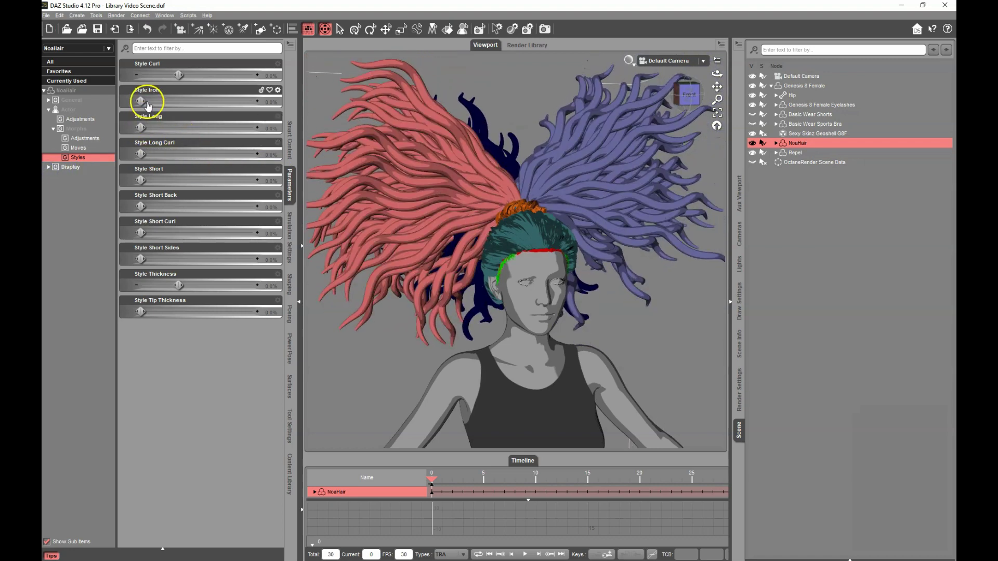
pyautogui.moveTo(141, 102); pyautogui.dragTo(348, 107)
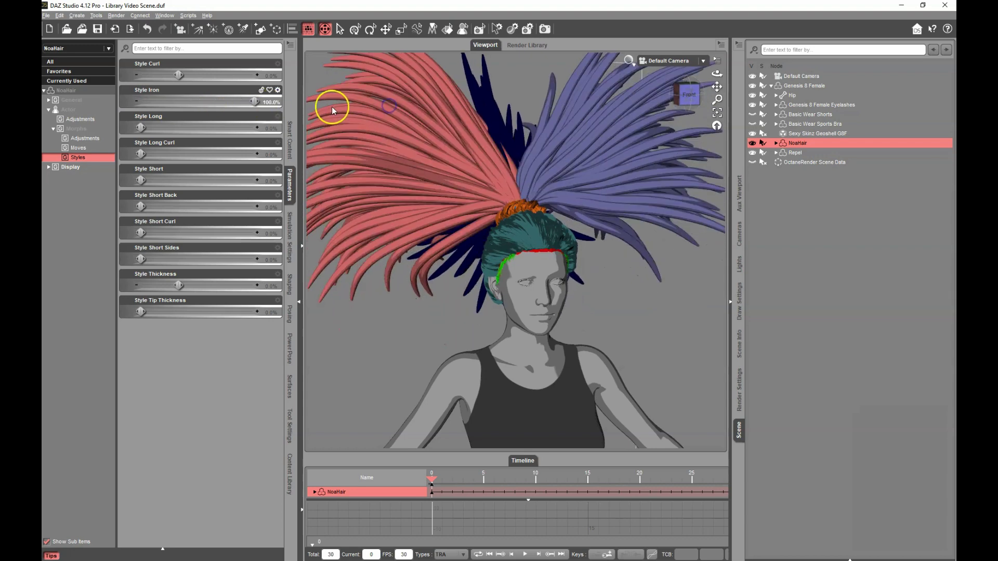
pyautogui.moveTo(261, 99); pyautogui.dragTo(104, 106)
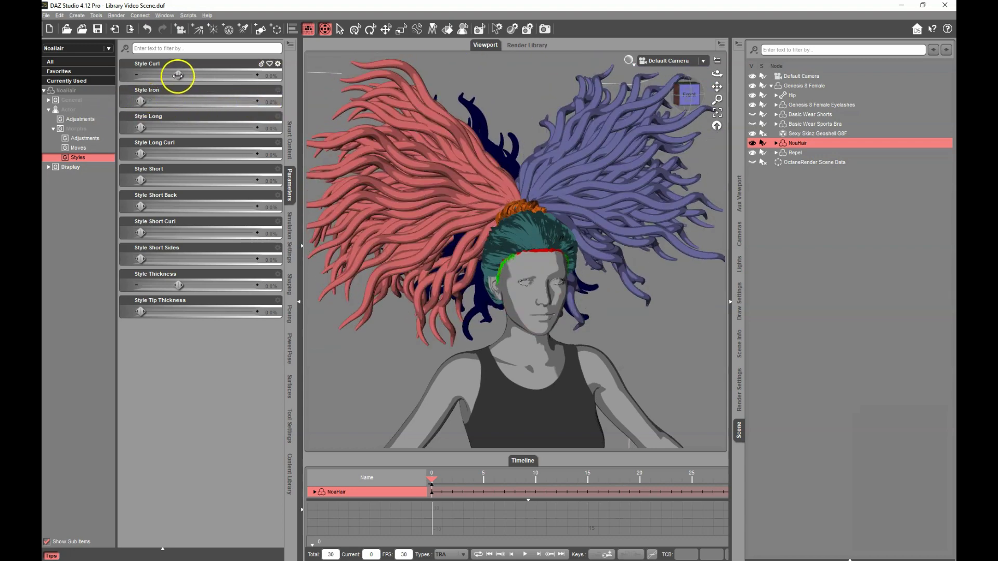
# Set the hair's Style Curl to -50% and try Style Short Curl at 100% before returning Style Short Curl to zero.
pyautogui.moveTo(179, 75)
pyautogui.mouseDown()
pyautogui.moveTo(320, 81)
pyautogui.moveTo(126, 89)
pyautogui.mouseUp()
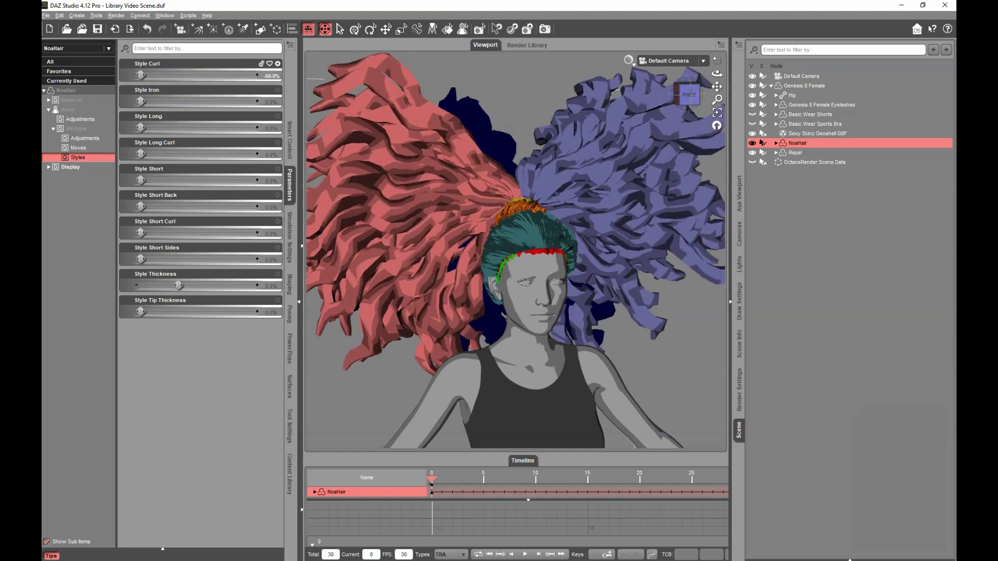
pyautogui.moveTo(141, 232); pyautogui.dragTo(352, 233)
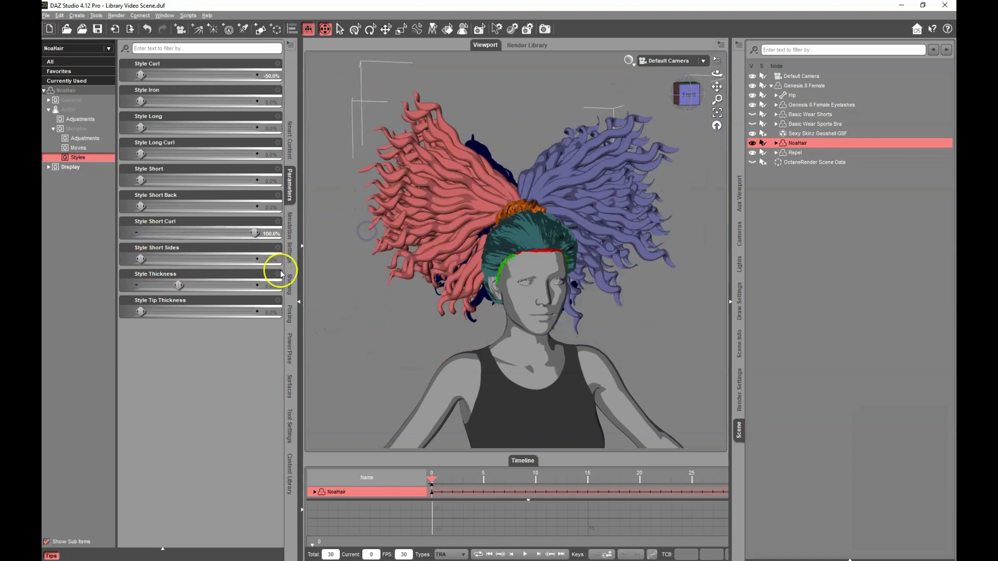
pyautogui.moveTo(255, 232); pyautogui.dragTo(117, 245)
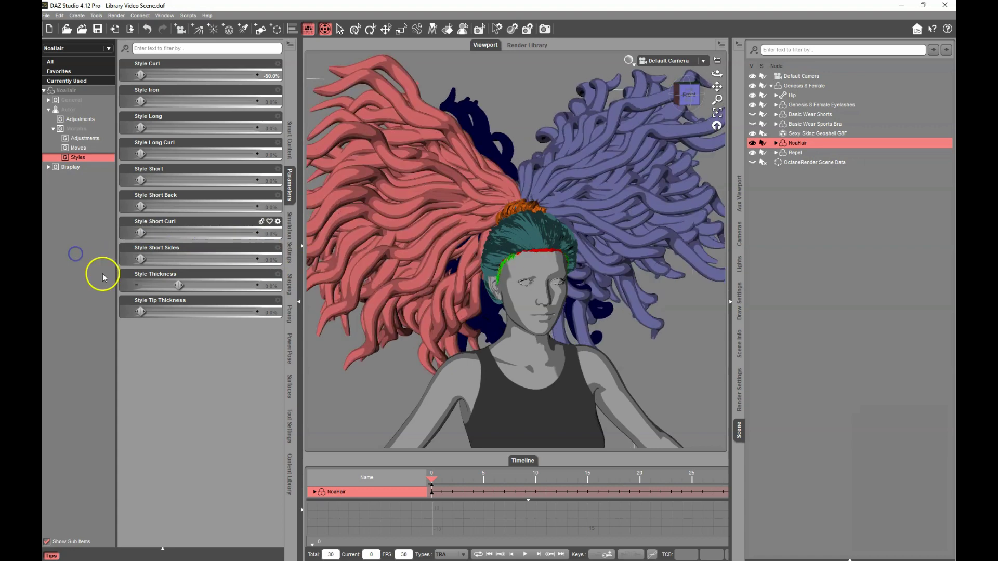
# Set Style Thickness to -50% and try Style Tip Thickness at 100% before returning the tip thickness to zero.
pyautogui.moveTo(179, 285); pyautogui.dragTo(324, 282)
pyautogui.moveTo(252, 284); pyautogui.dragTo(306, 305)
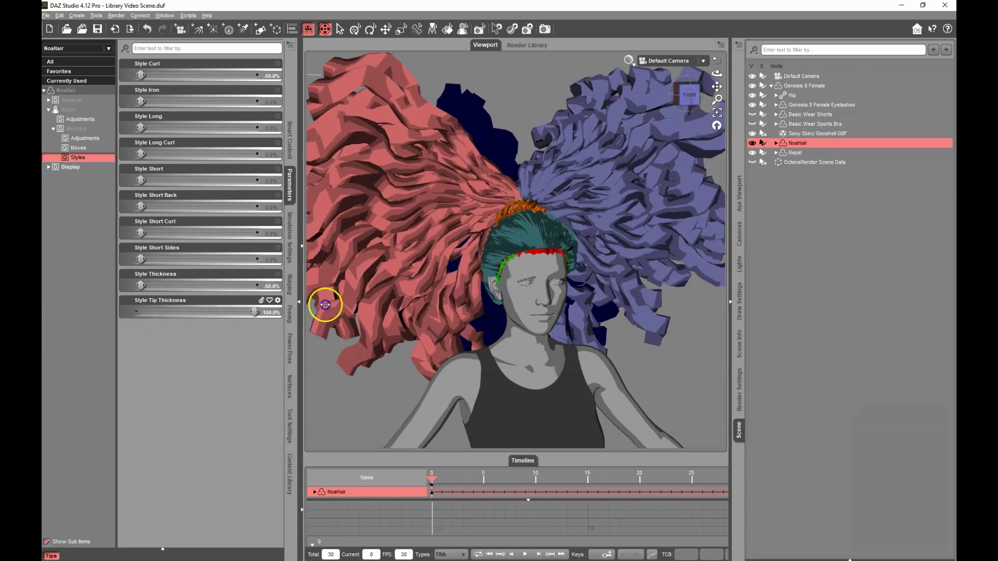
pyautogui.moveTo(378, 298); pyautogui.dragTo(324, 307)
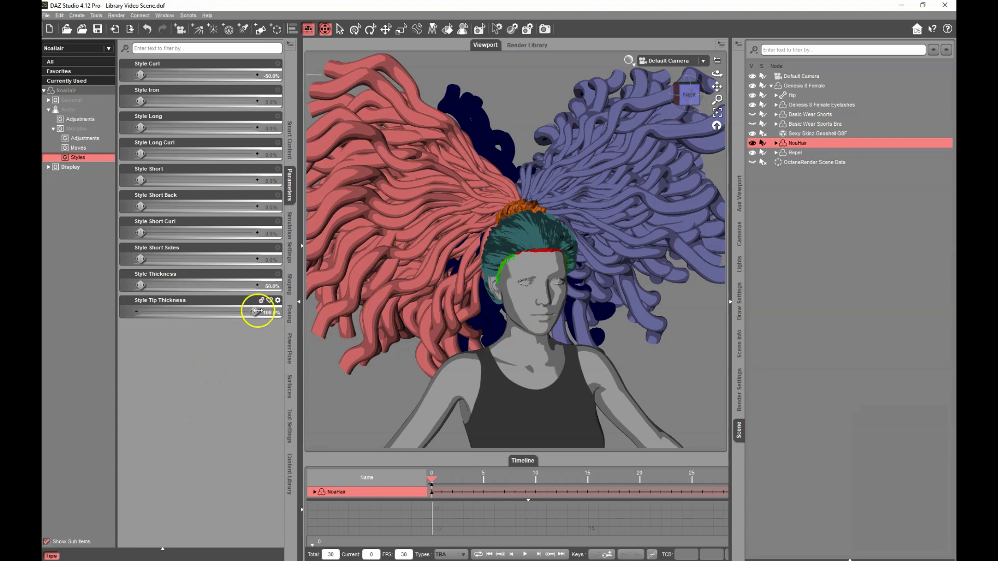
pyautogui.moveTo(254, 309); pyautogui.dragTo(137, 312)
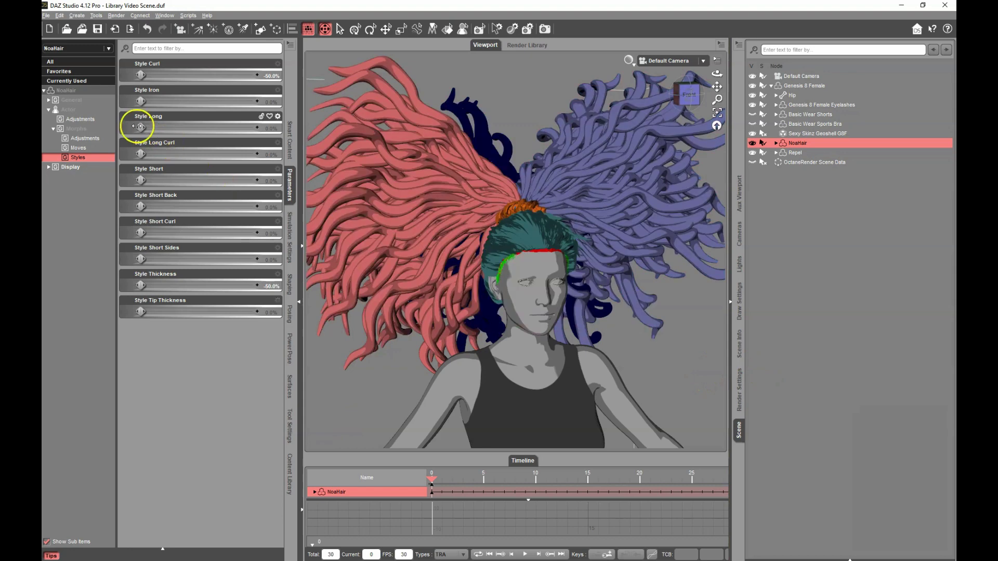
# Set the hair's Style Long Curl to 100% and reset Style Thickness and Style Curl to 0%.
pyautogui.moveTo(142, 153); pyautogui.dragTo(292, 167)
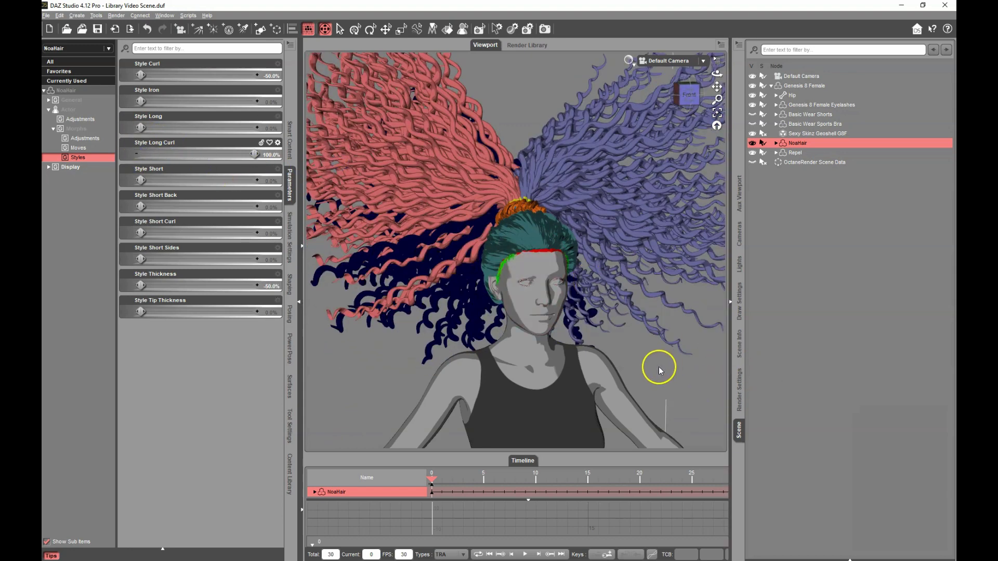
pyautogui.moveTo(656, 363); pyautogui.dragTo(551, 368)
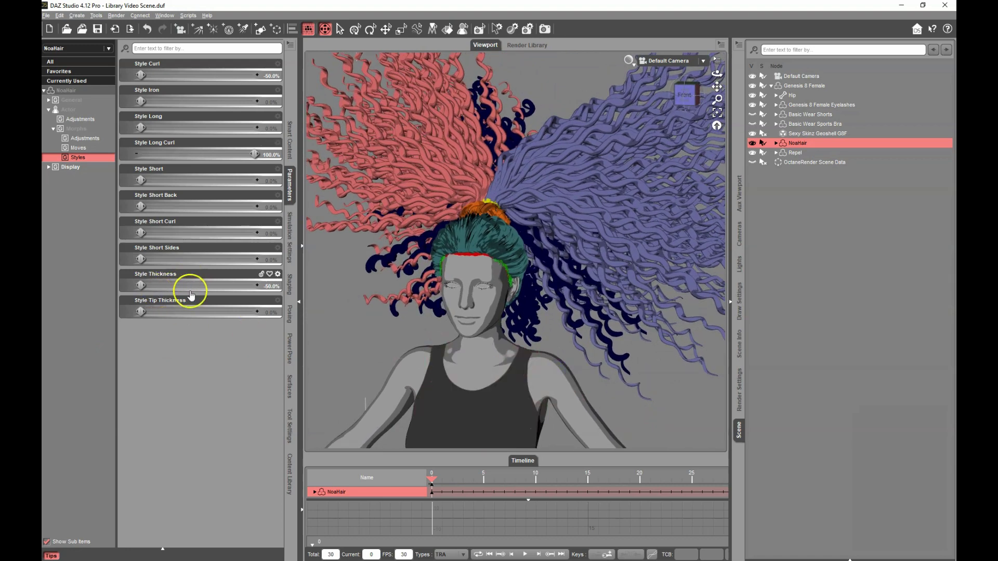
pyautogui.click(272, 286)
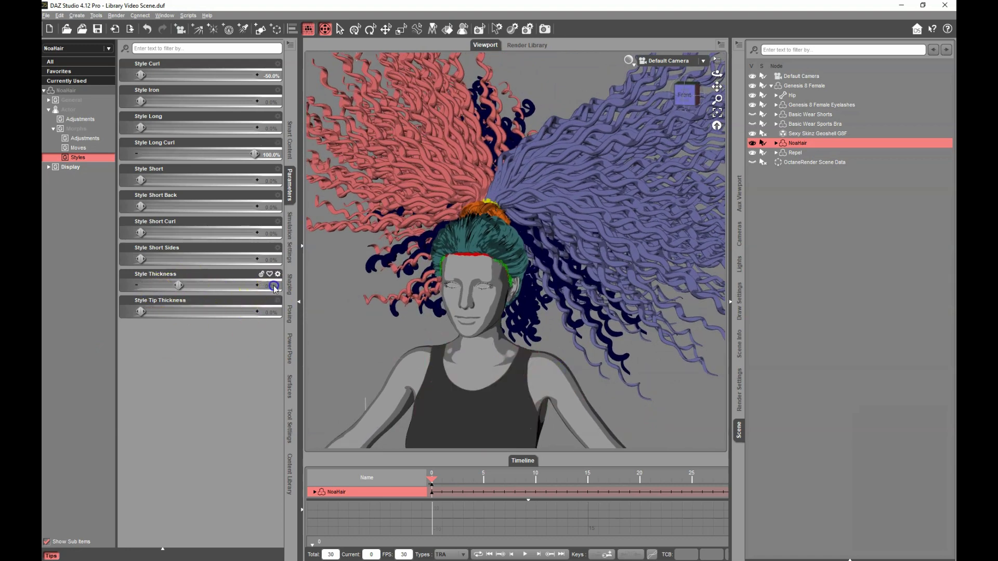
pyautogui.write('0')
pyautogui.press('Return')
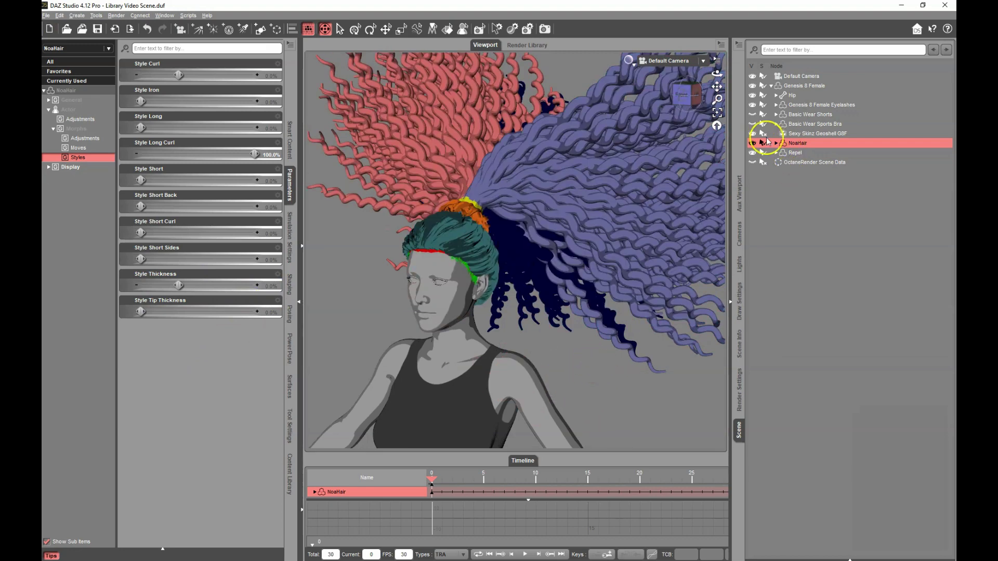
# Reset Style Long Curl to zero and examine the hair from the front and the side.
pyautogui.moveTo(719, 99); pyautogui.dragTo(733, 133)
pyautogui.moveTo(868, 40); pyautogui.dragTo(717, 96)
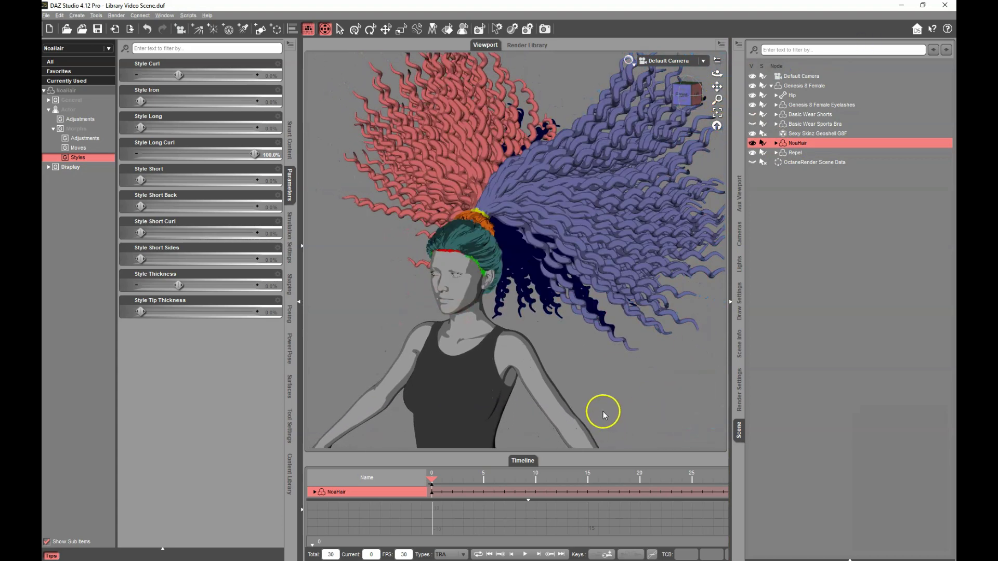
pyautogui.click(274, 157)
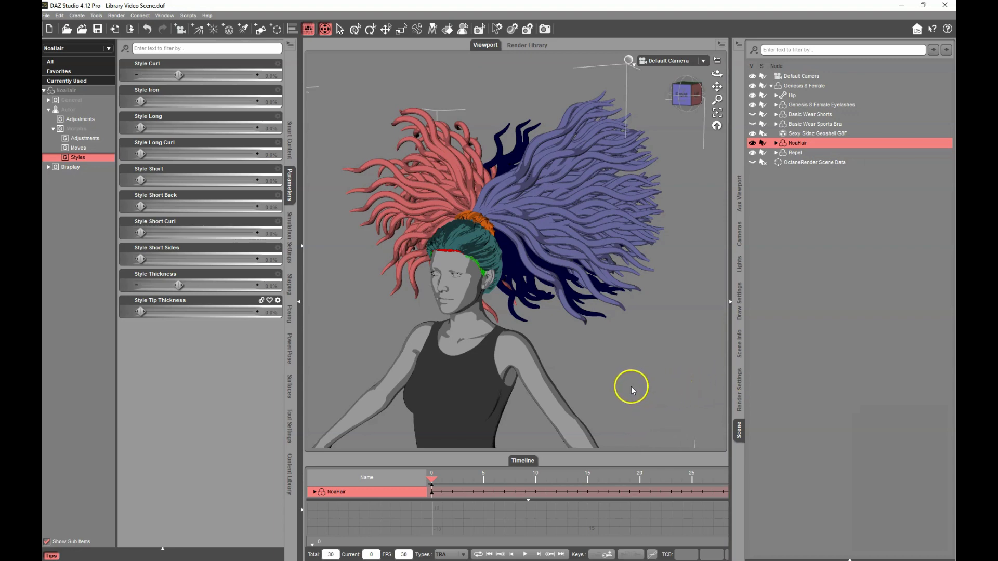
pyautogui.keyDown('alt'); pyautogui.moveTo(636, 388); pyautogui.dragTo(845, 390); pyautogui.keyUp('alt')
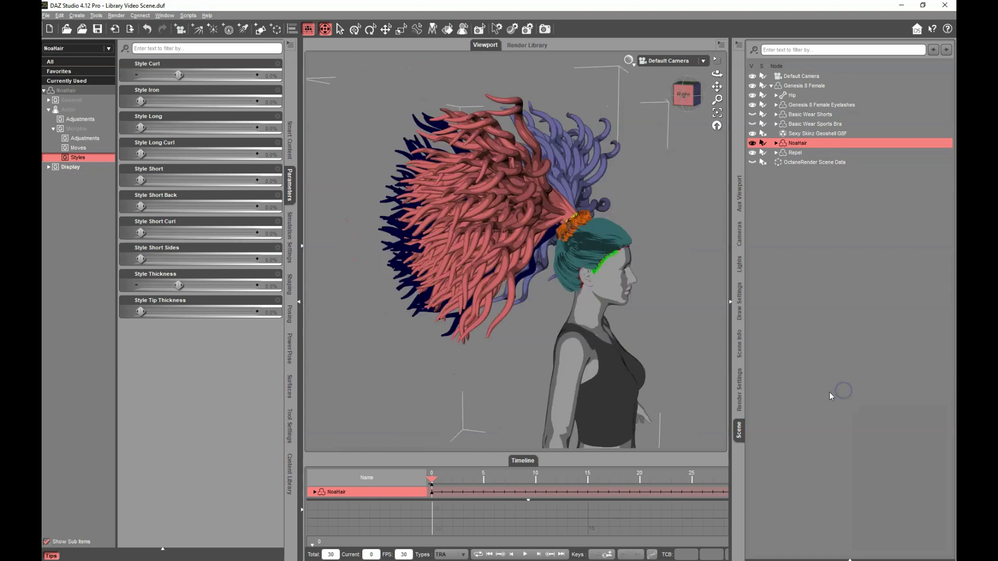
pyautogui.keyDown('alt'); pyautogui.moveTo(677, 386); pyautogui.dragTo(578, 385); pyautogui.keyUp('alt')
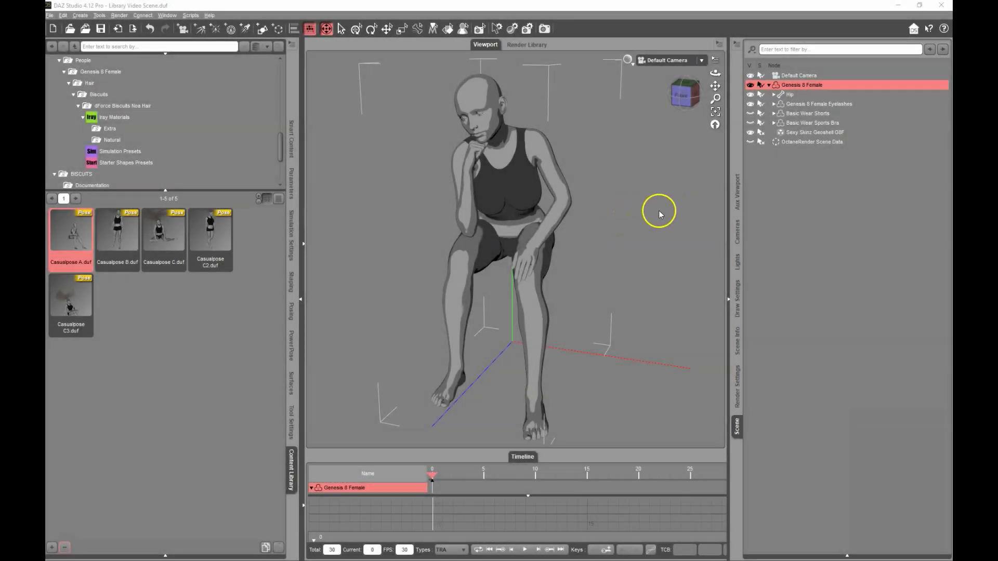
# Load the Noa Hair and Repel Wearable onto the seated Genesis 8 Female and select the NoaHair node in the scene.
pyautogui.moveTo(659, 210); pyautogui.dragTo(840, 200)
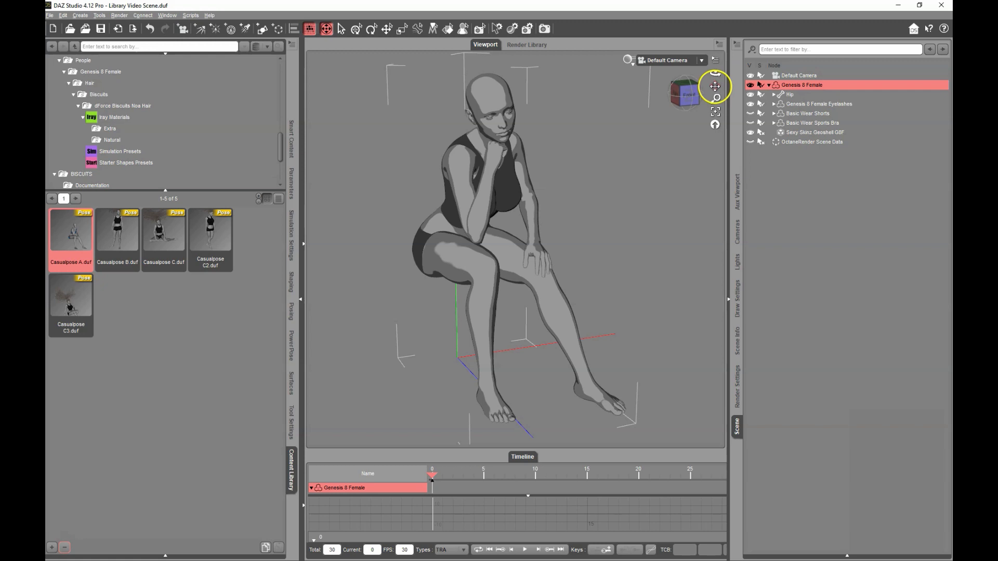
pyautogui.moveTo(715, 86); pyautogui.dragTo(720, 139)
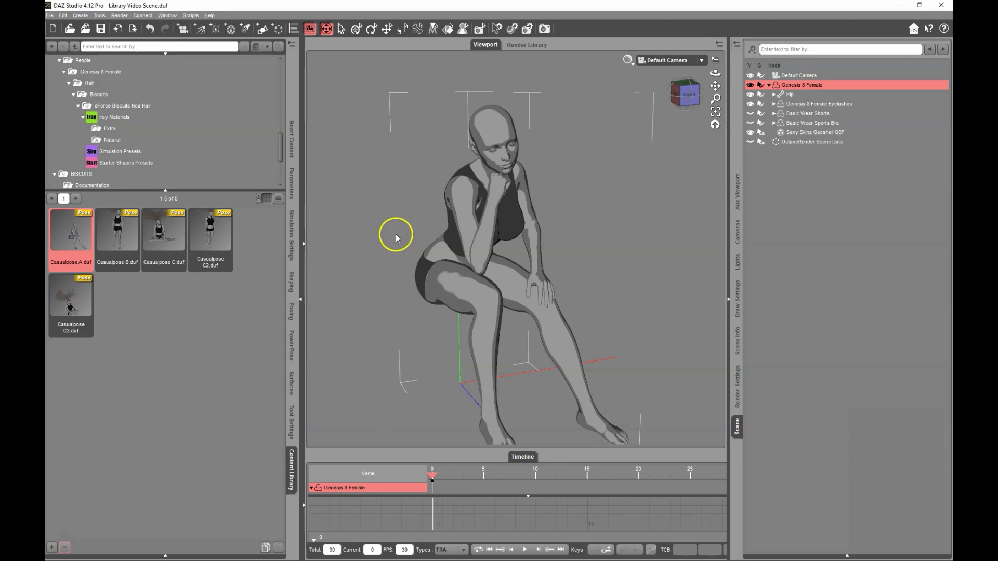
pyautogui.click(141, 106)
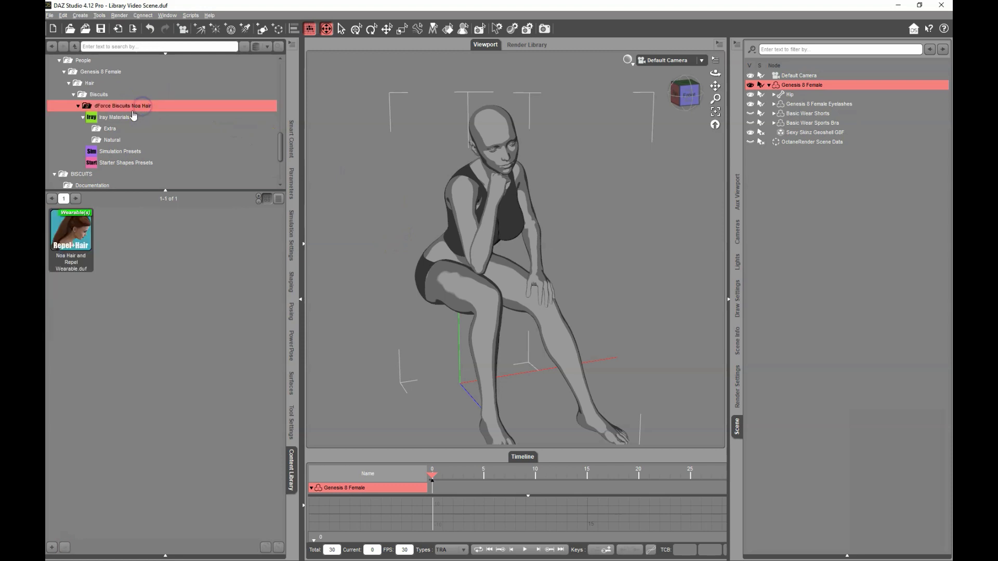
pyautogui.doubleClick(69, 245)
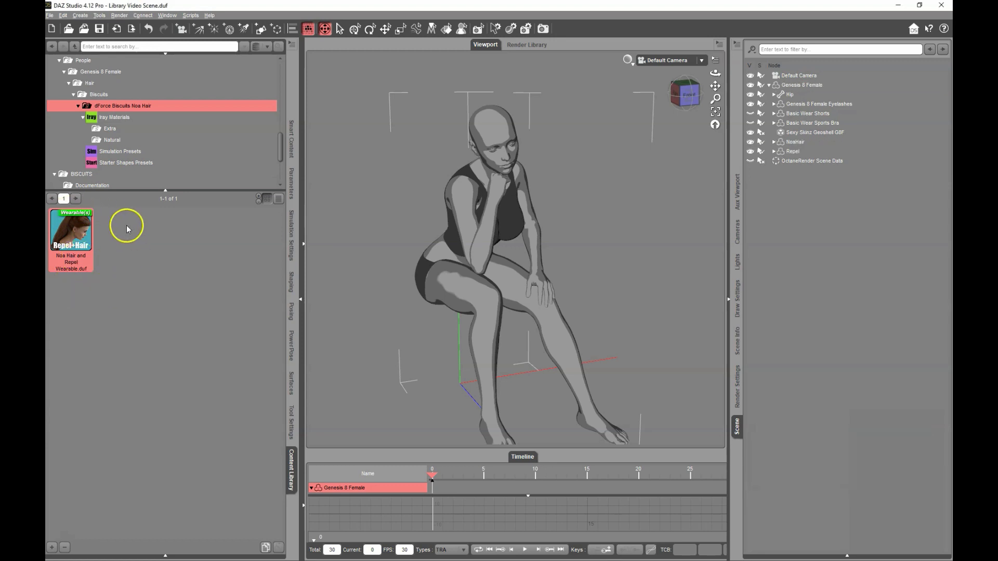
pyautogui.click(813, 142)
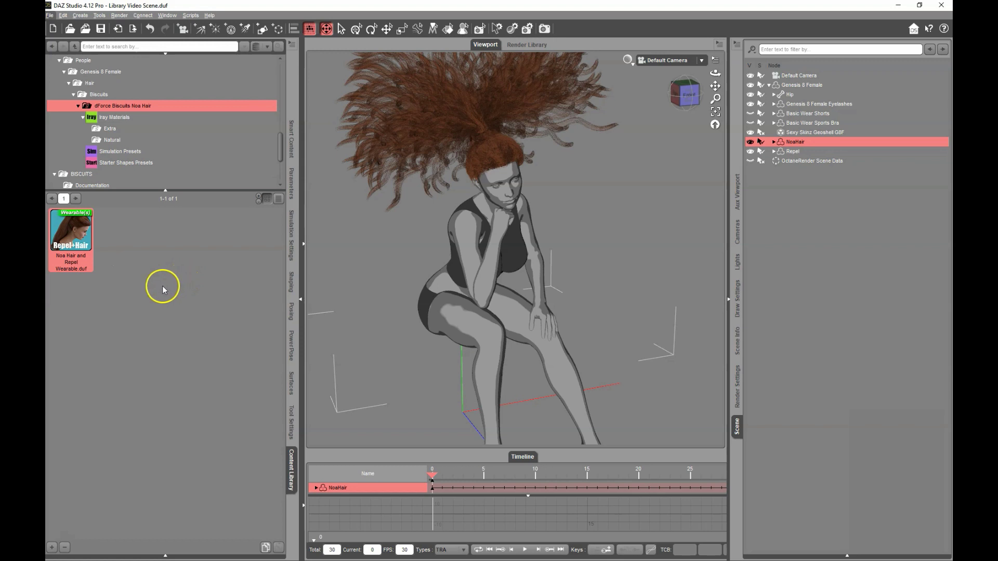
# Apply the Swing Right starter shape preset to the Noa hair on the seated figure.
pyautogui.click(134, 164)
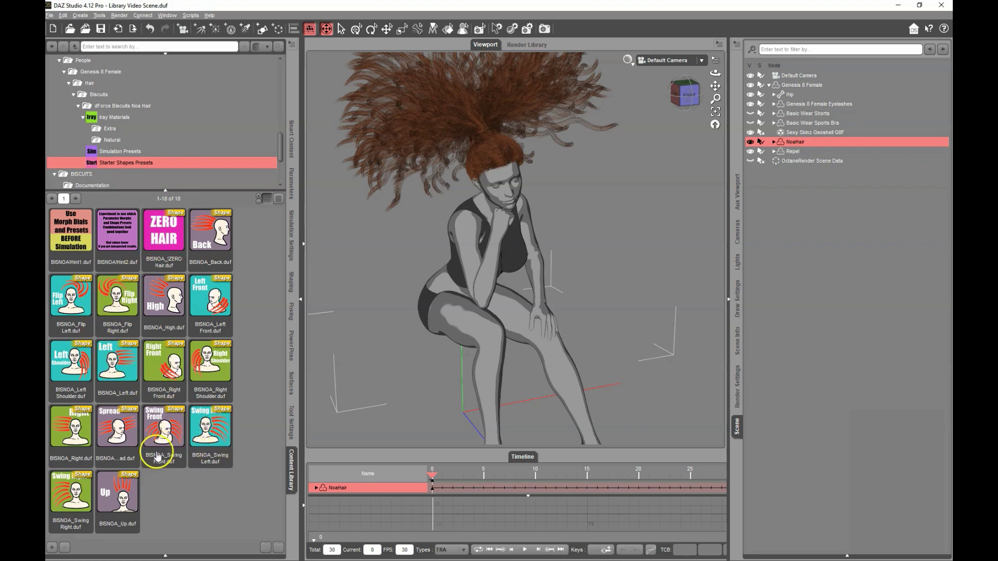
pyautogui.click(77, 491)
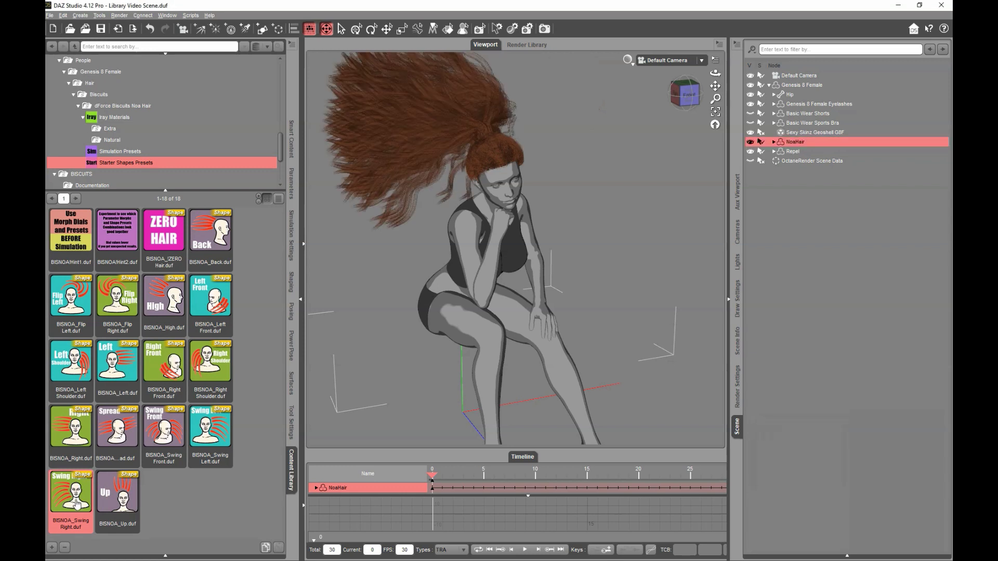
pyautogui.click(75, 507)
# Apply the Simulate Current Frame preset and run the dForce simulation on the seated figure's hair.
pyautogui.click(140, 155)
pyautogui.click(110, 237)
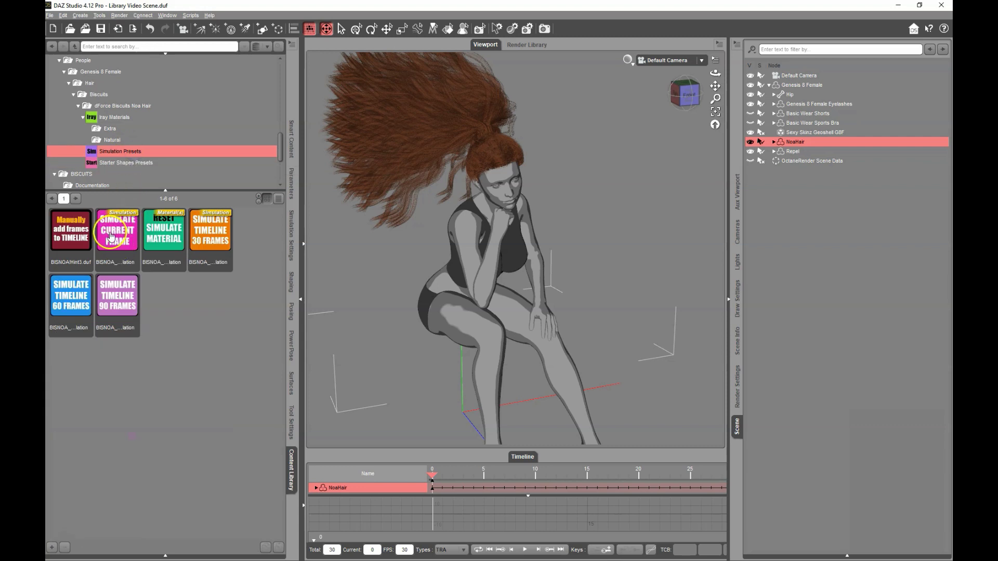
pyautogui.doubleClick(112, 239)
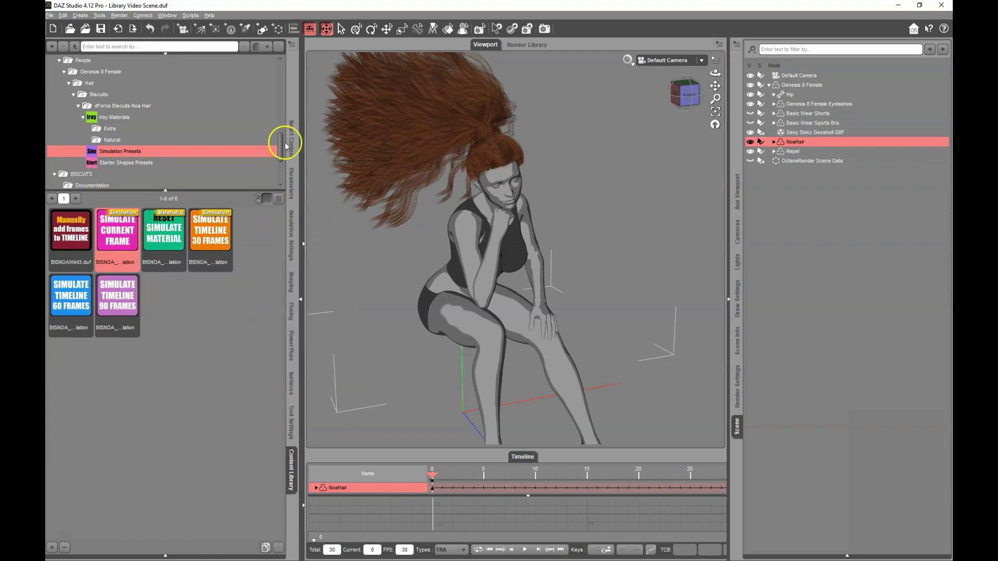
pyautogui.click(290, 241)
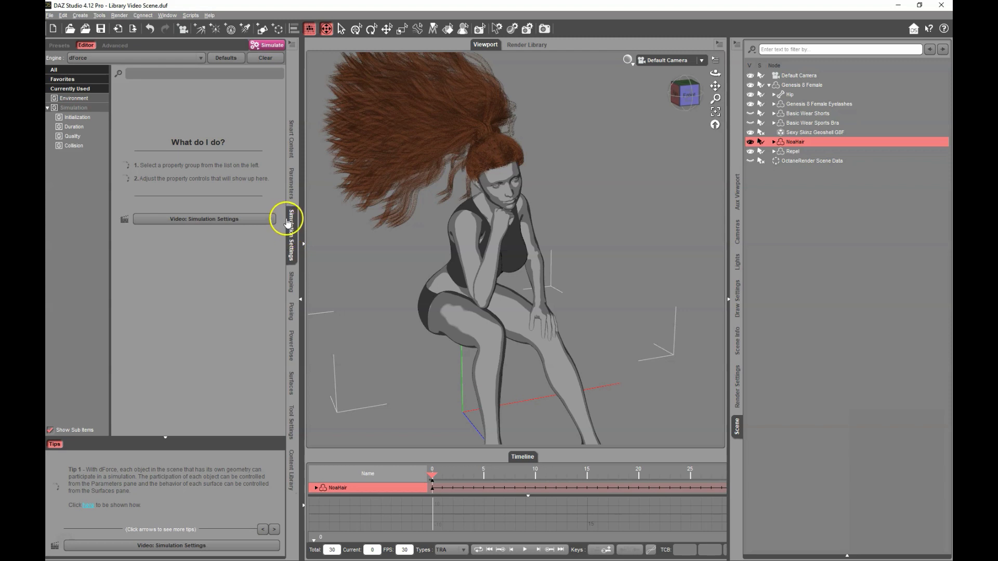
pyautogui.click(271, 50)
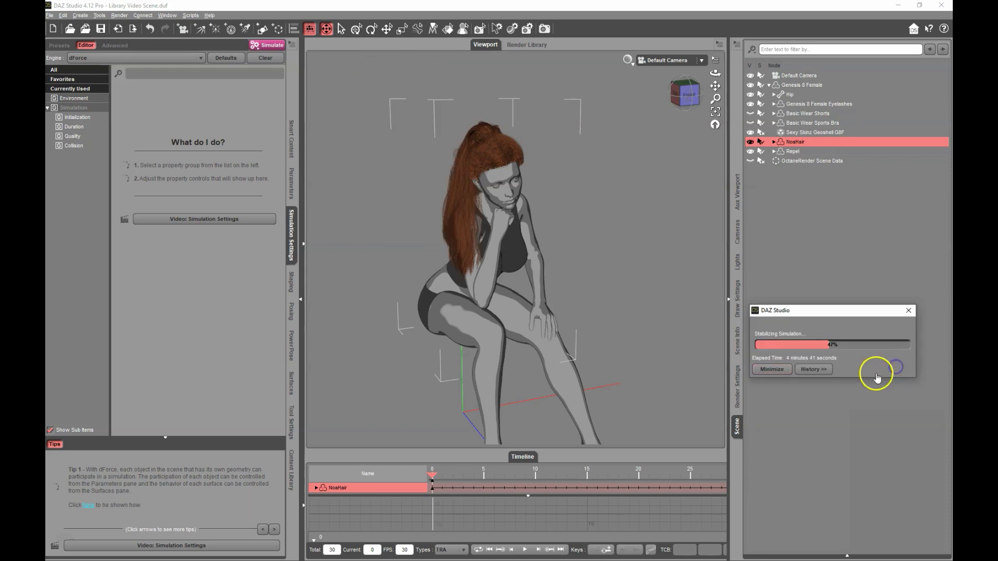
pyautogui.click(894, 368)
pyautogui.keyDown('alt'); pyautogui.moveTo(633, 231); pyautogui.dragTo(249, 232); pyautogui.keyUp('alt')
pyautogui.keyDown('alt'); pyautogui.moveTo(515, 249); pyautogui.dragTo(718, 200); pyautogui.keyUp('alt')
pyautogui.keyDown('alt'); pyautogui.moveTo(717, 201); pyautogui.dragTo(666, 171); pyautogui.keyUp('alt')
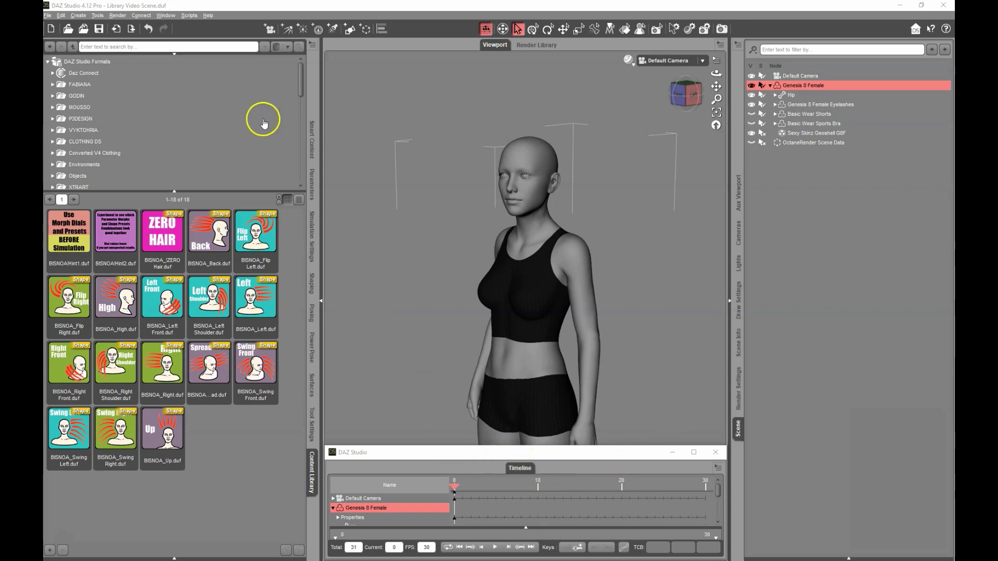
# Load the Noa Hair and Repel Wearable onto the standing Genesis 8 Female and select the NoaHair node.
pyautogui.click(165, 15)
pyautogui.moveTo(186, 28)
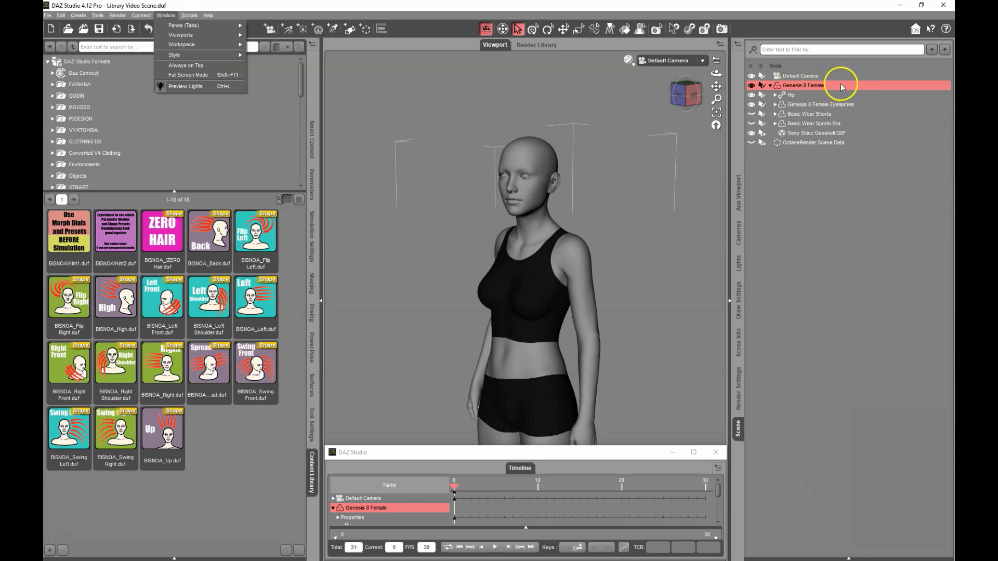
pyautogui.click(298, 92)
pyautogui.moveTo(298, 92); pyautogui.dragTo(296, 176)
pyautogui.click(149, 93)
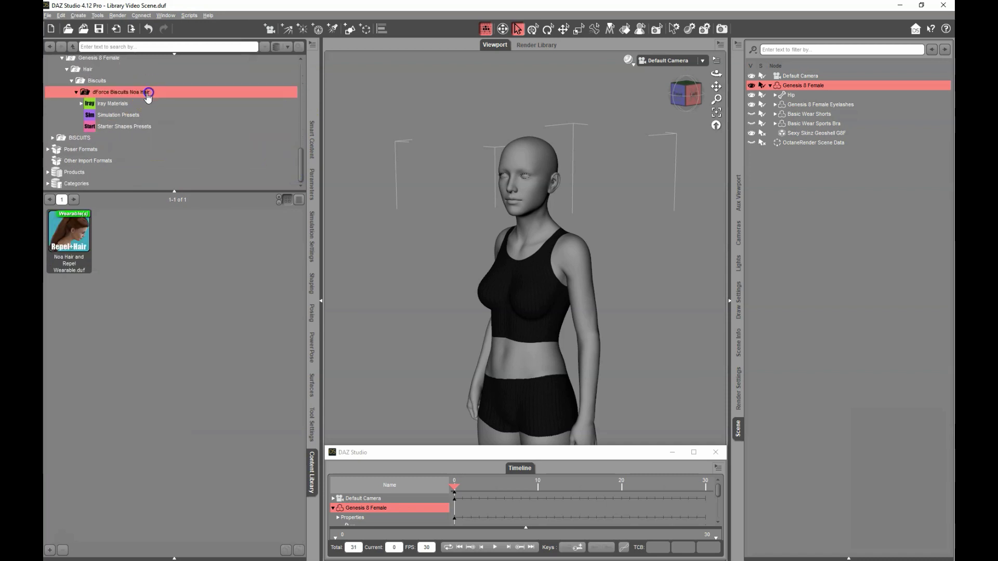
pyautogui.doubleClick(76, 243)
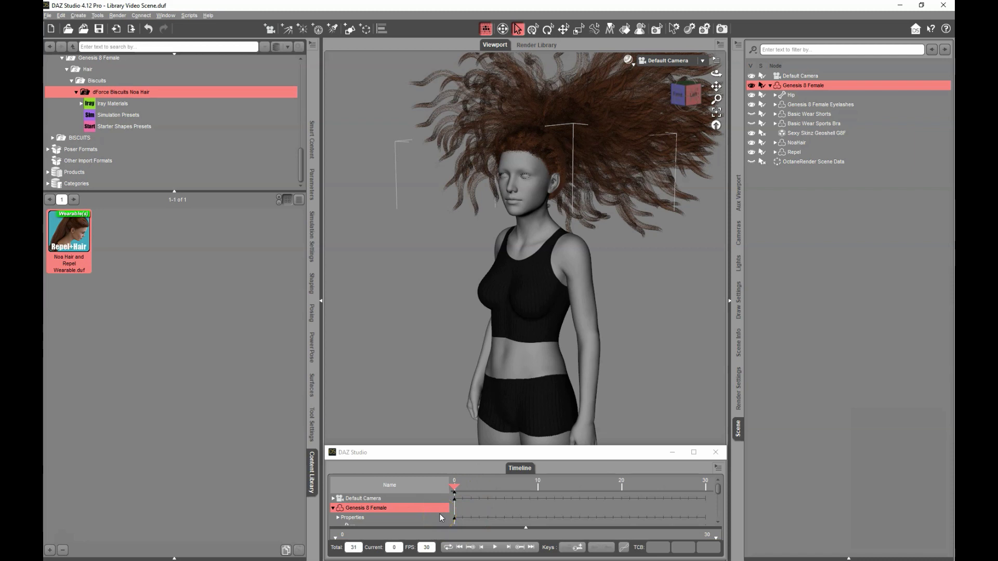
pyautogui.click(559, 399)
pyautogui.click(817, 144)
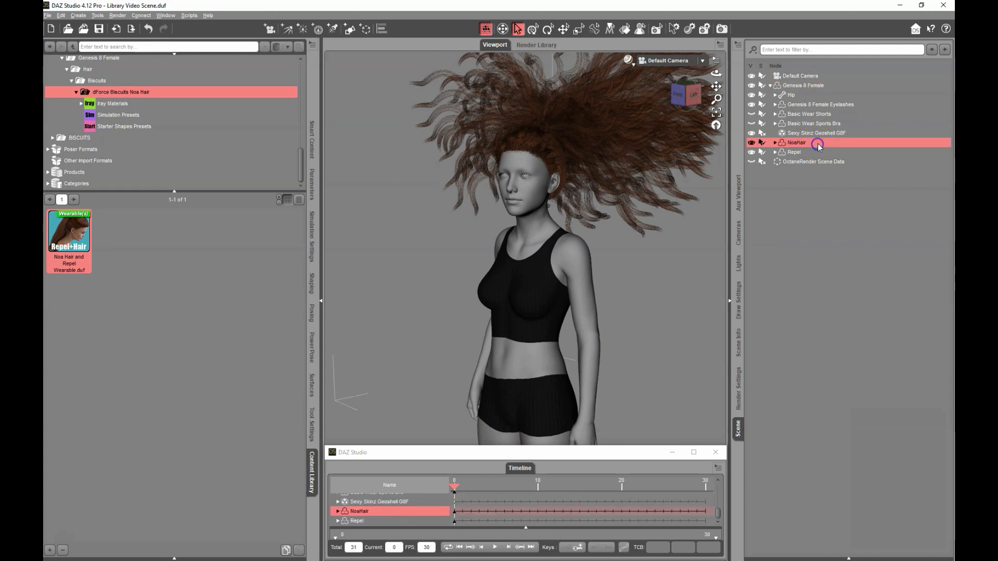
# Try the Right Front and Flip Right starter shapes on the standing figure's hair before applying the Right Shoulder shape.
pyautogui.click(136, 130)
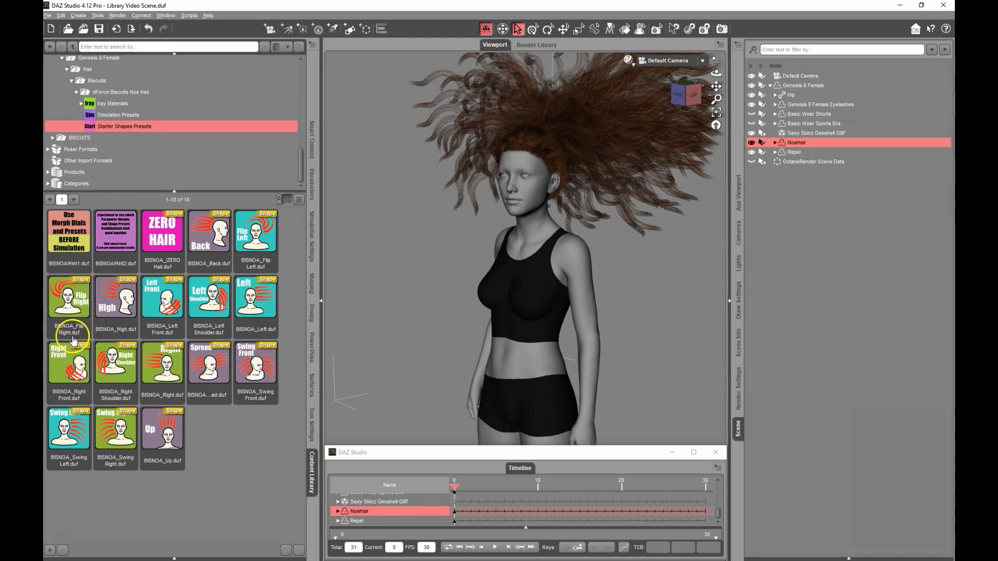
pyautogui.doubleClick(78, 369)
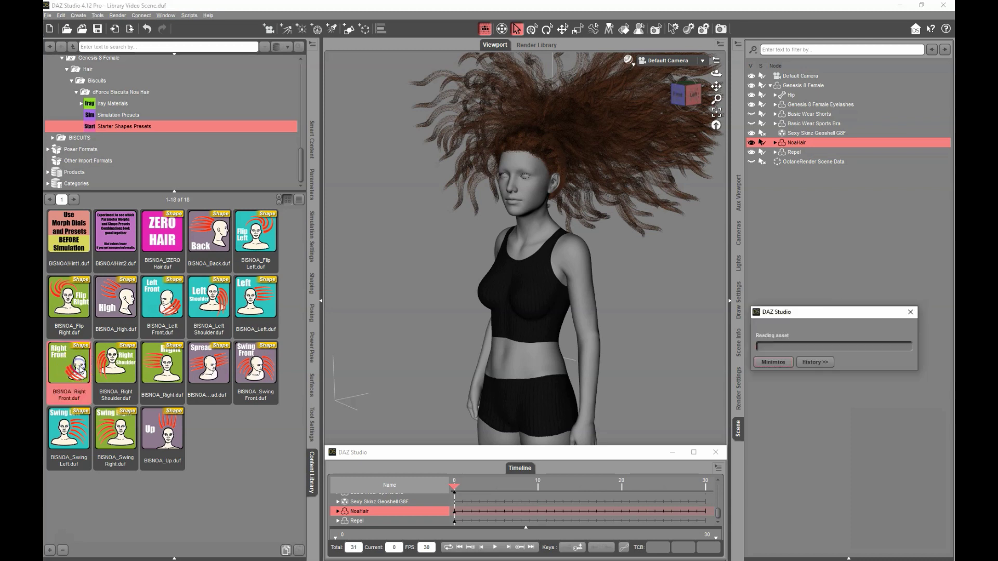
pyautogui.moveTo(79, 371)
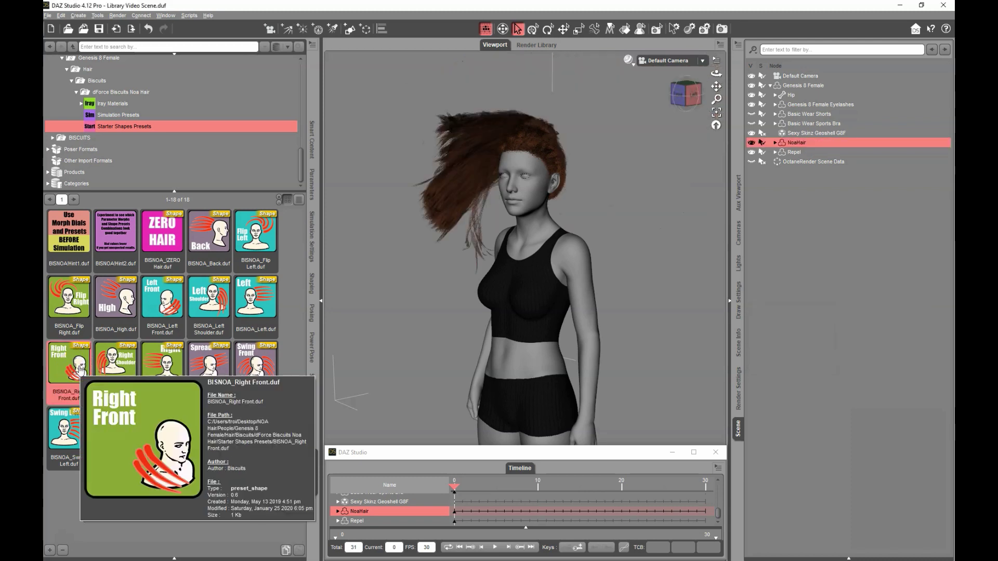
pyautogui.doubleClick(79, 309)
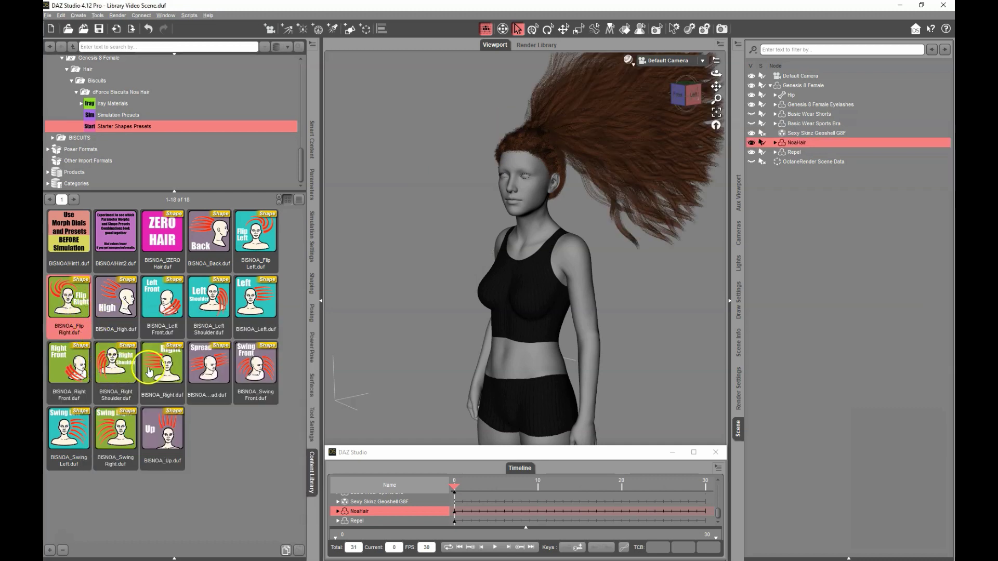
pyautogui.doubleClick(134, 374)
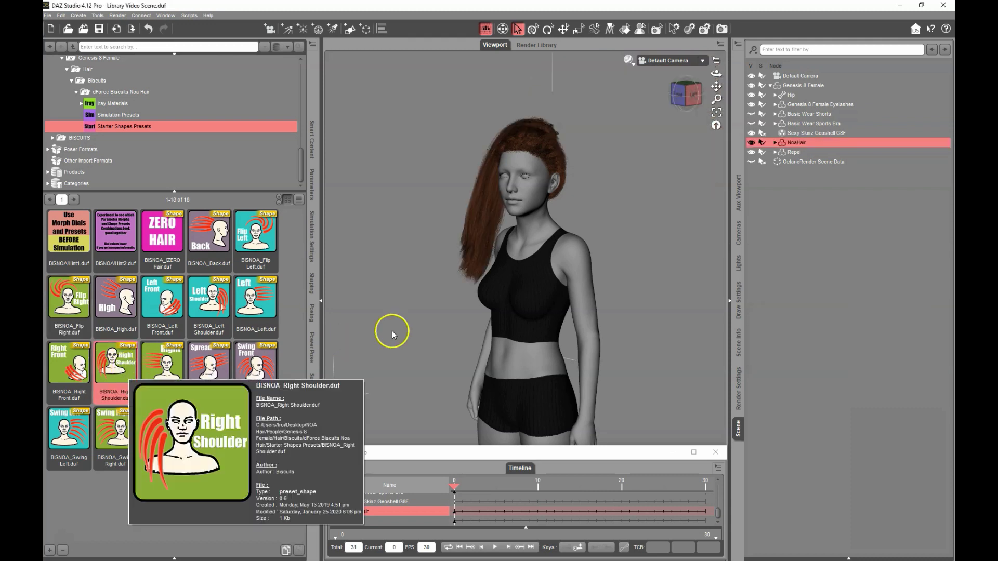
pyautogui.moveTo(642, 248); pyautogui.dragTo(596, 264, button='middle')
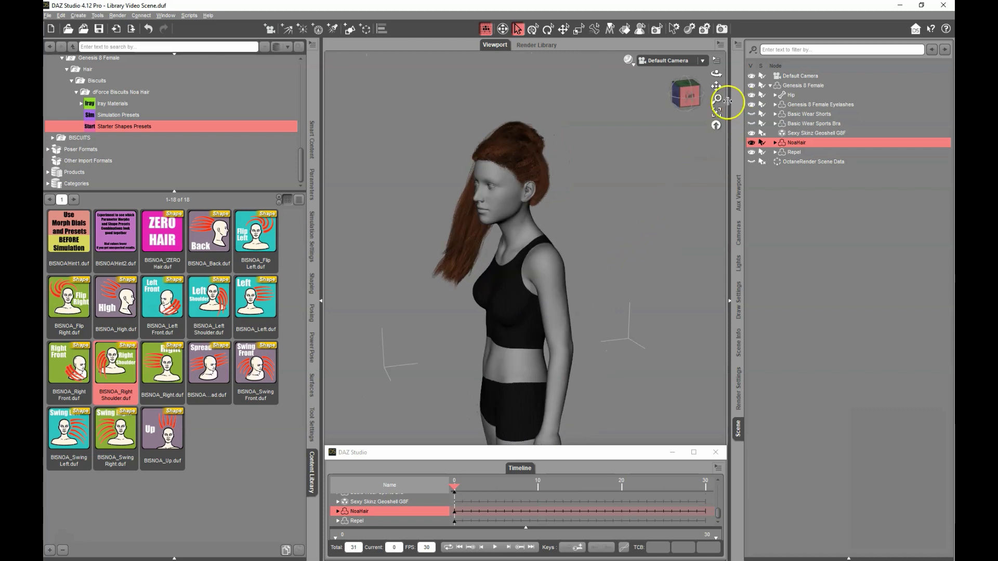
pyautogui.moveTo(716, 99); pyautogui.dragTo(423, 216)
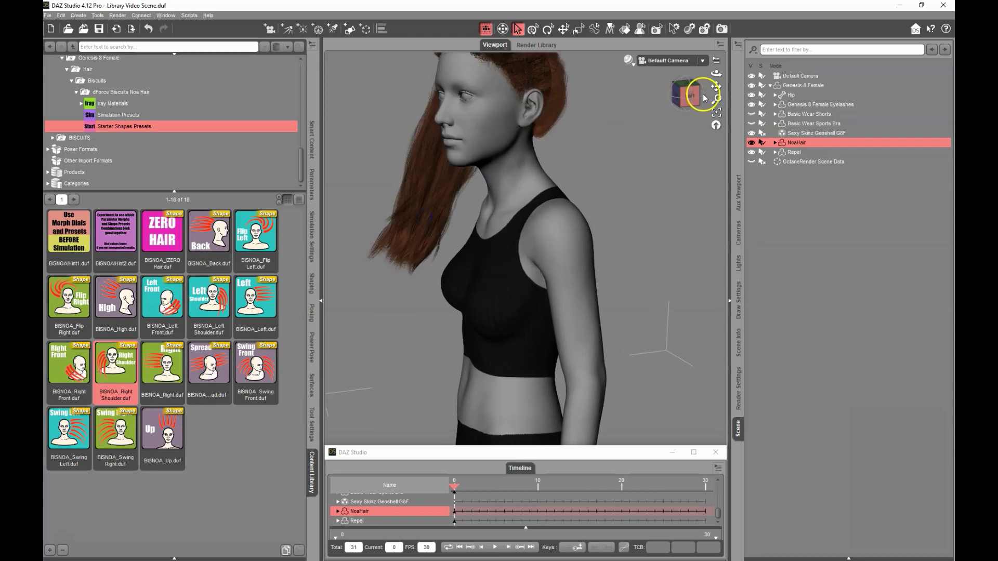
pyautogui.moveTo(715, 87); pyautogui.dragTo(722, 174)
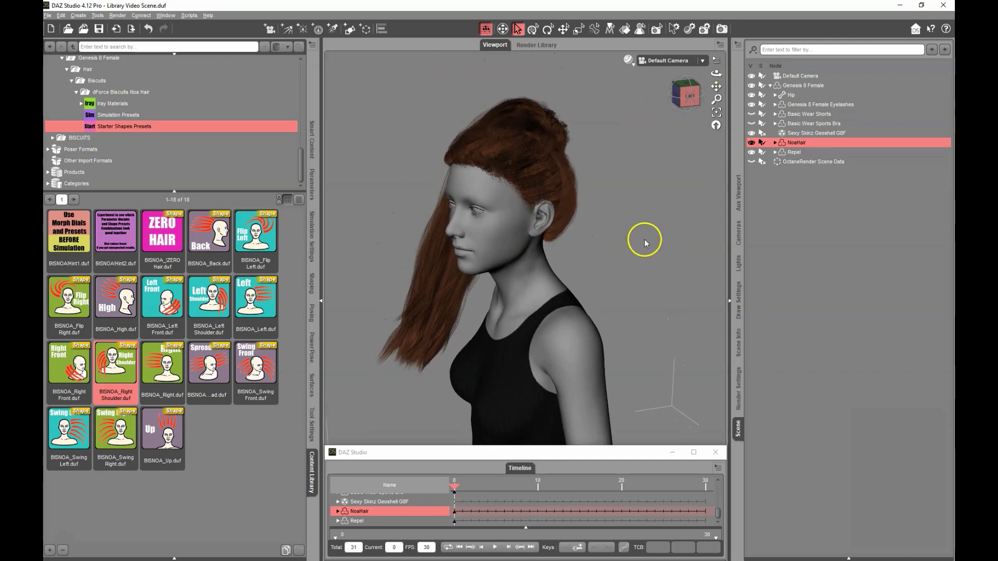
pyautogui.moveTo(645, 242); pyautogui.dragTo(703, 226)
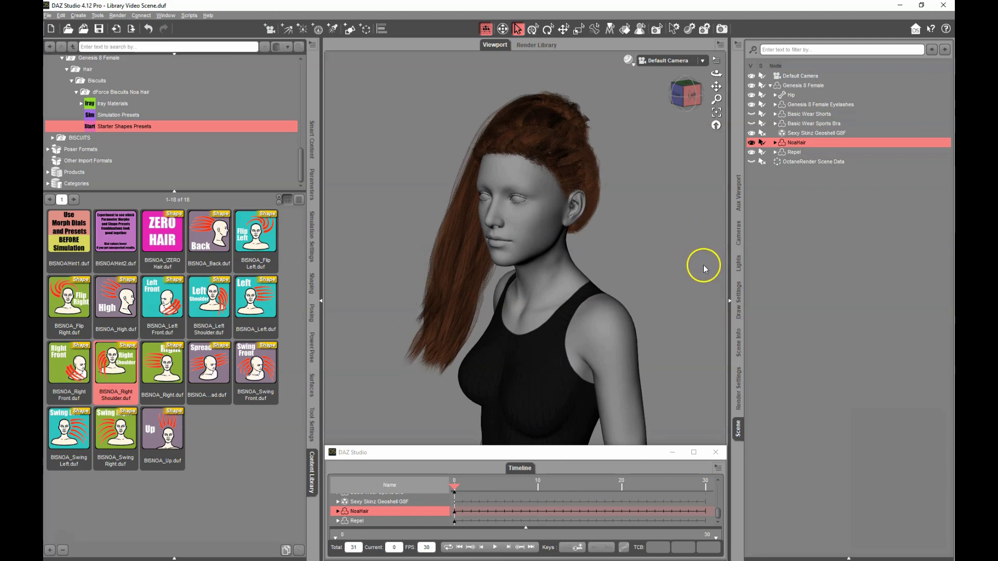
# Select every item in the scene, add keyframes at frame 0, and scrub the timeline to frame 30 and back.
pyautogui.click(820, 251)
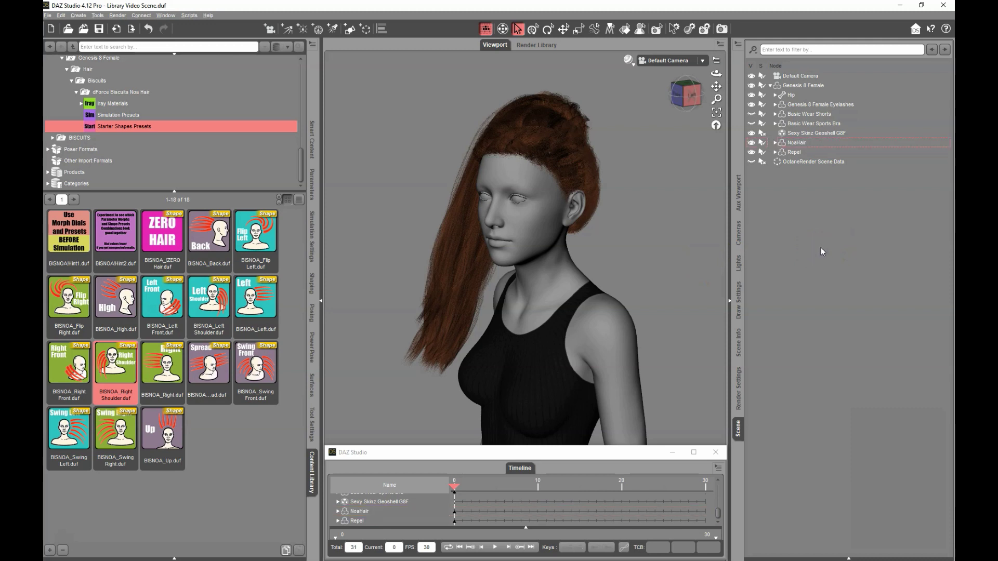
pyautogui.hotkey('ctrl', 'a')
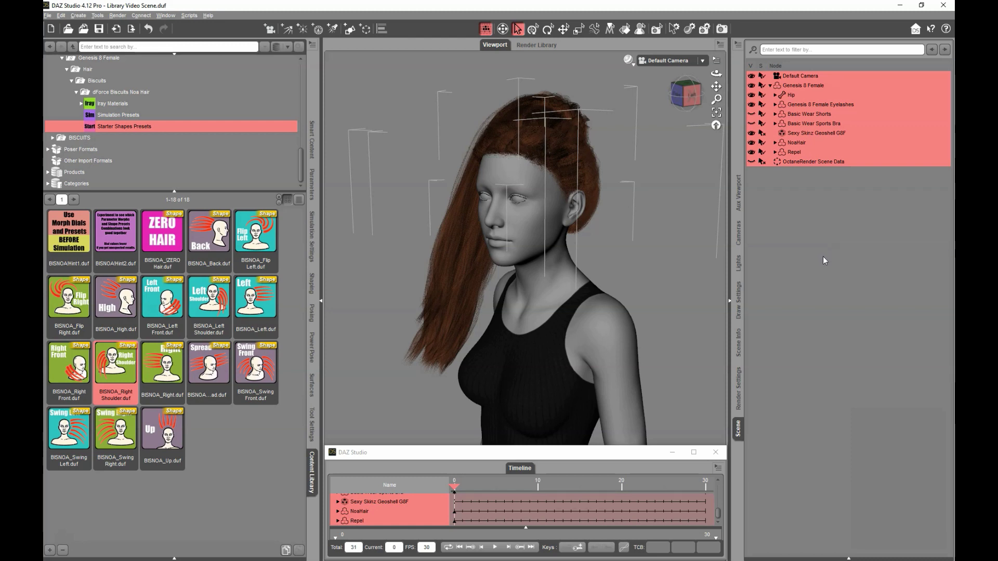
pyautogui.click(577, 549)
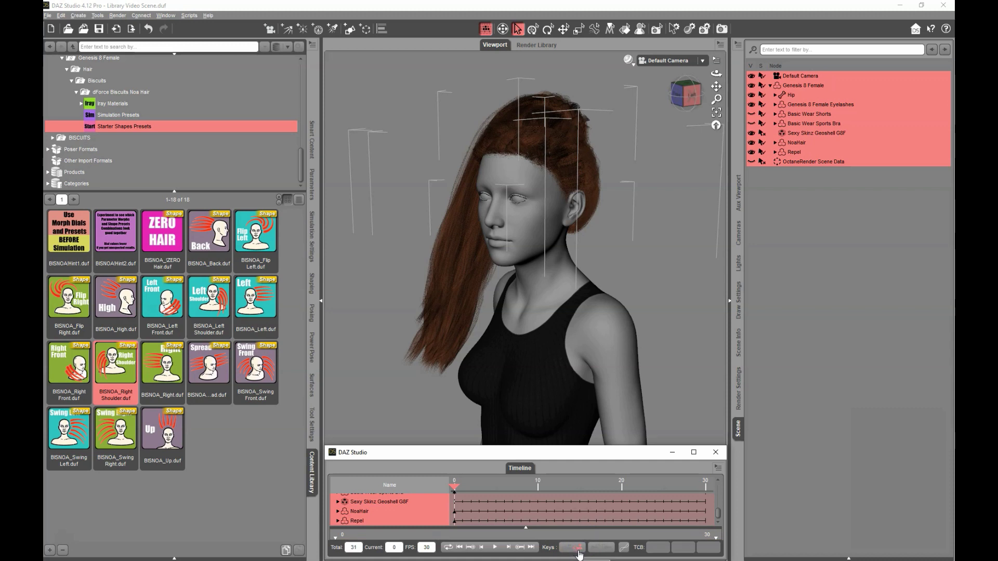
pyautogui.click(455, 489)
pyautogui.moveTo(472, 488); pyautogui.dragTo(713, 478)
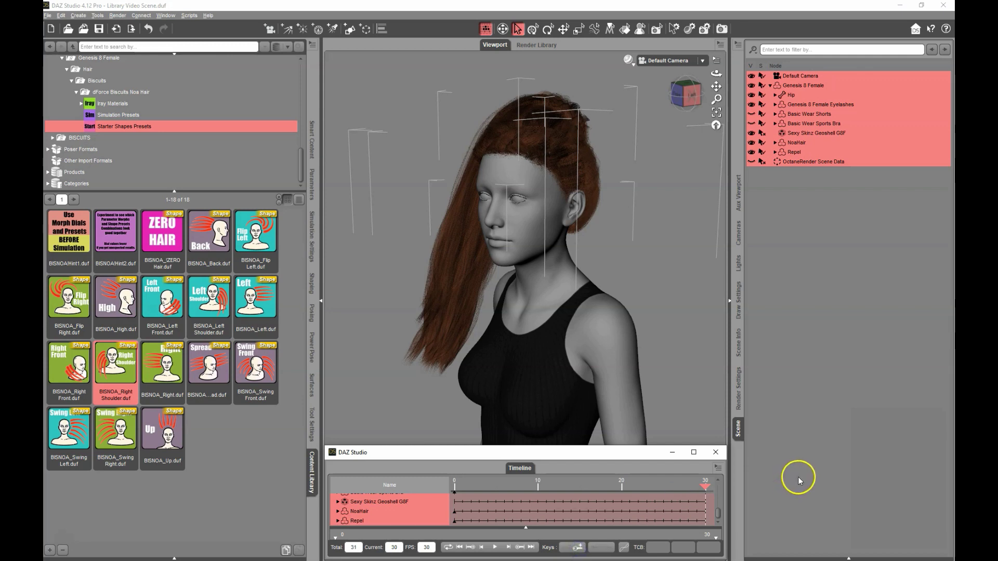
pyautogui.moveTo(706, 487); pyautogui.dragTo(445, 493)
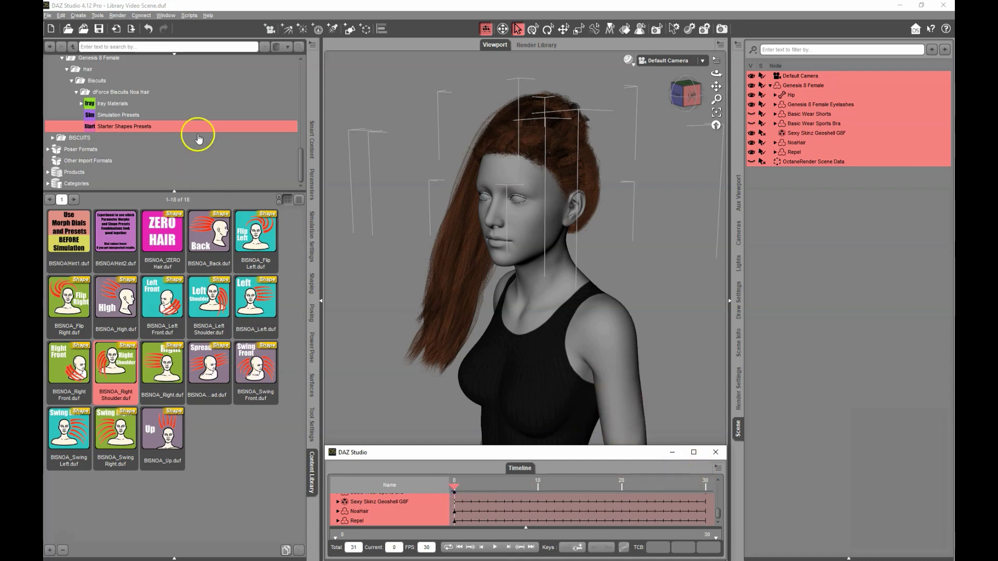
# Apply the Simulate Timeline 30 Frames preset and run the dForce simulation over the timeline.
pyautogui.click(127, 117)
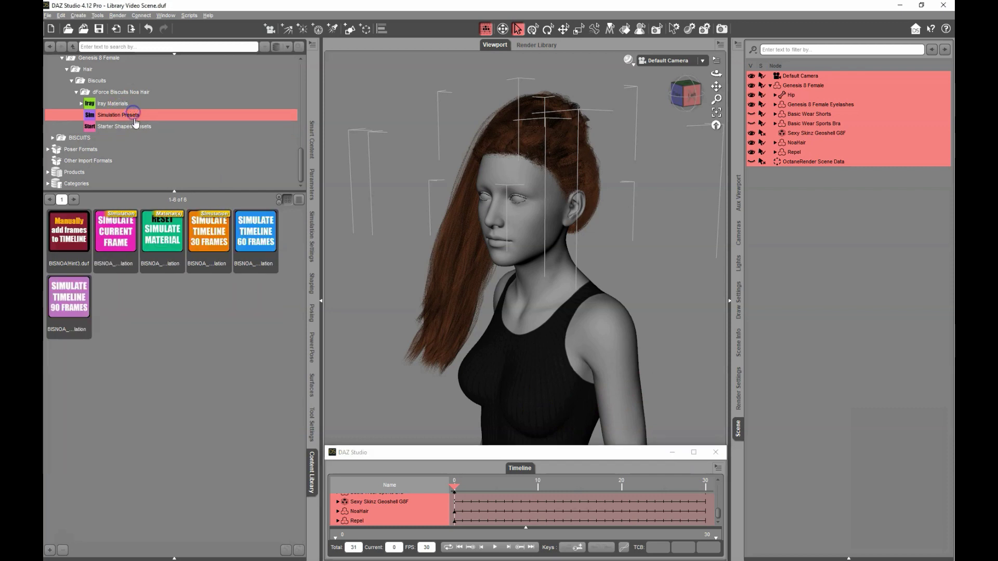
pyautogui.doubleClick(214, 240)
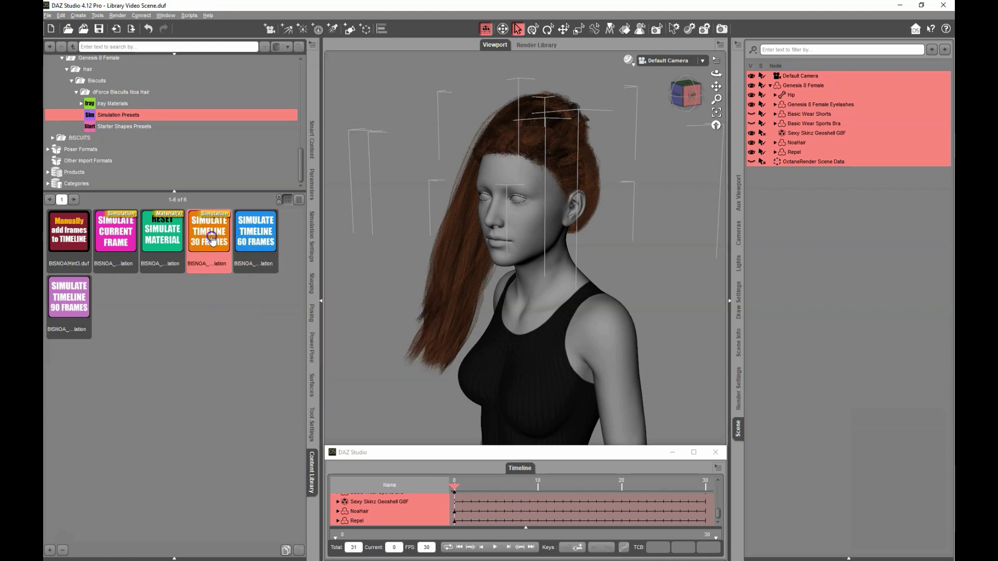
pyautogui.click(208, 258)
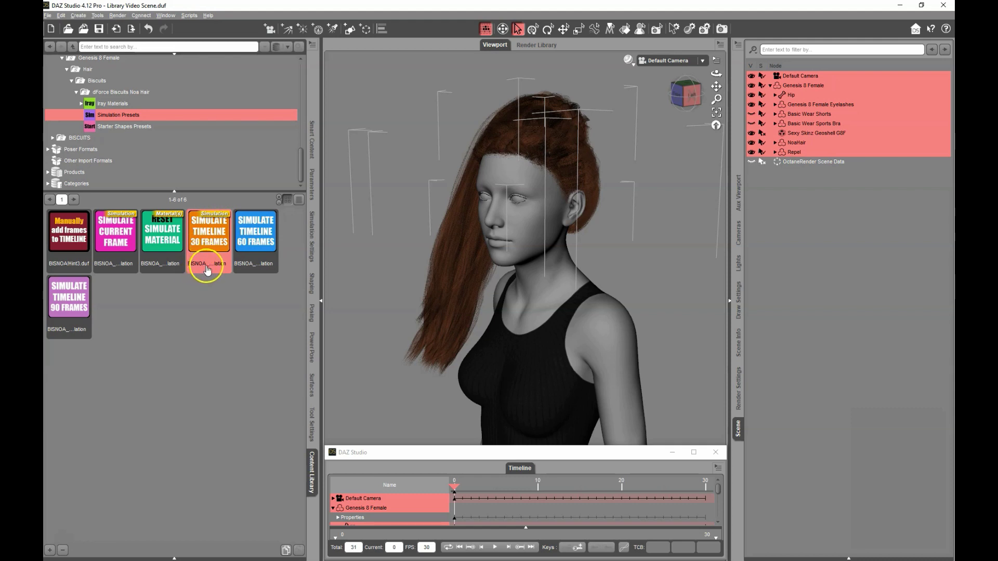
pyautogui.moveTo(207, 269)
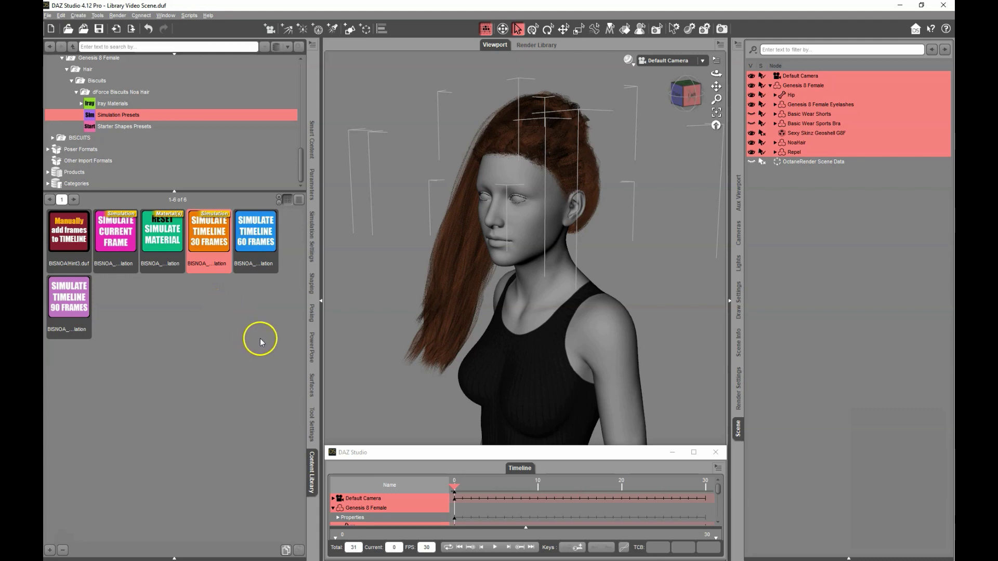
pyautogui.hotkey('ctrl', 's')
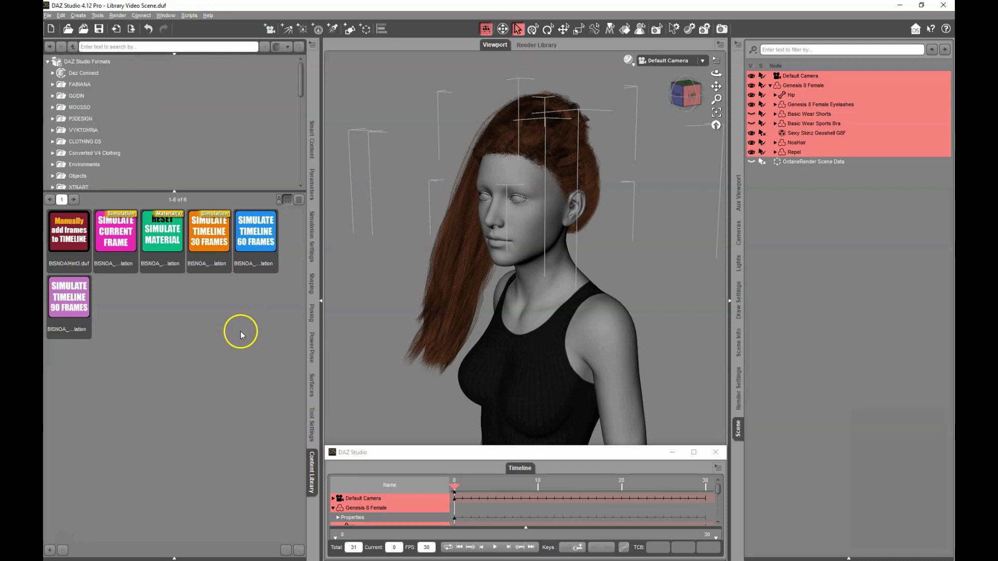
pyautogui.click(313, 227)
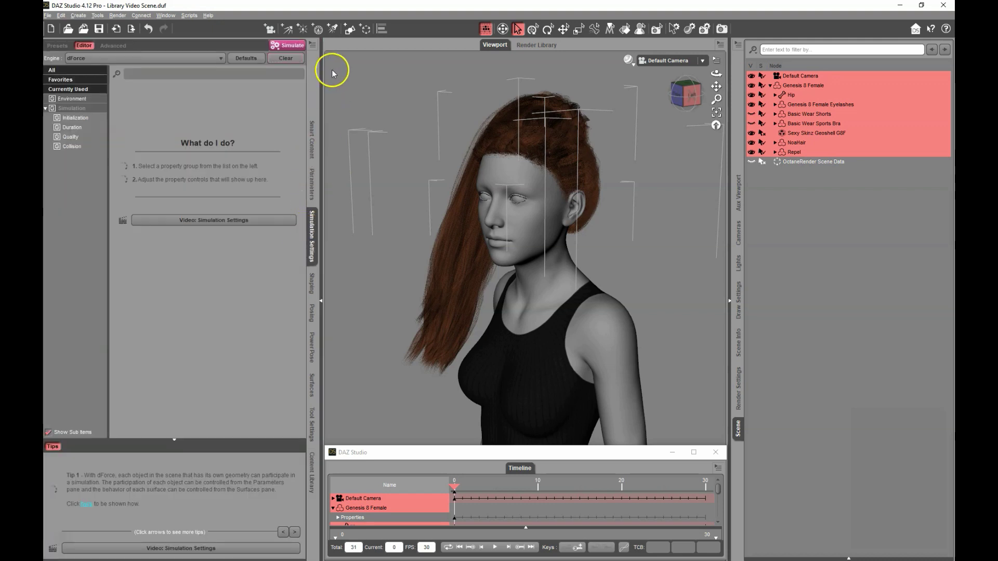
pyautogui.click(291, 48)
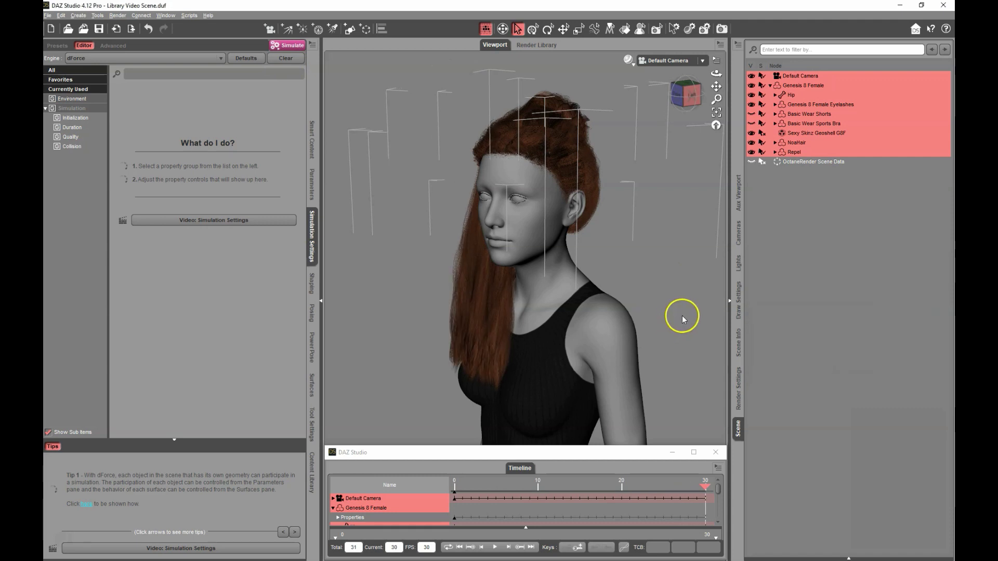
pyautogui.moveTo(674, 273); pyautogui.dragTo(717, 245)
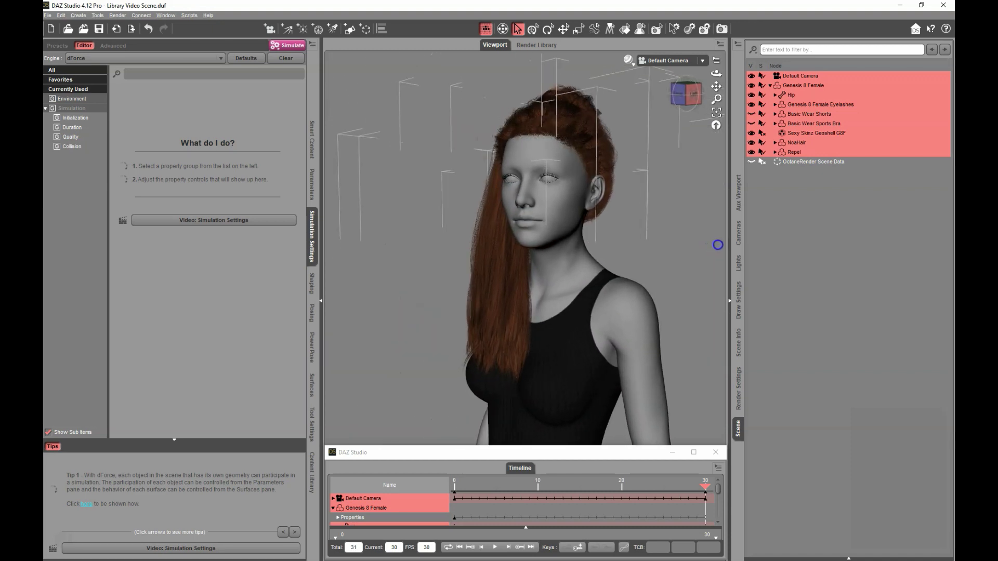
# Turn on Freeze Simulation for the NoaHair node.
pyautogui.doubleClick(832, 142)
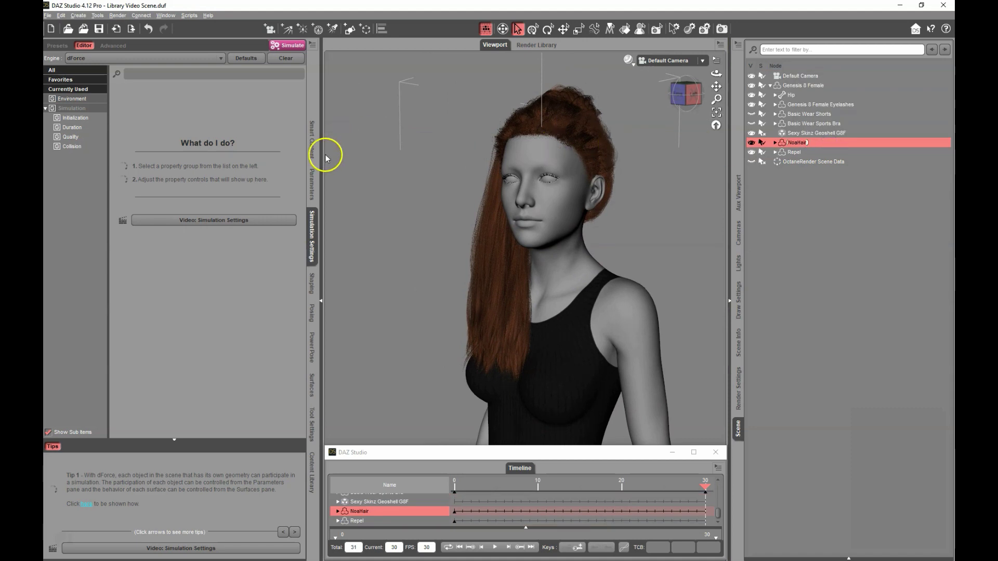
pyautogui.click(311, 183)
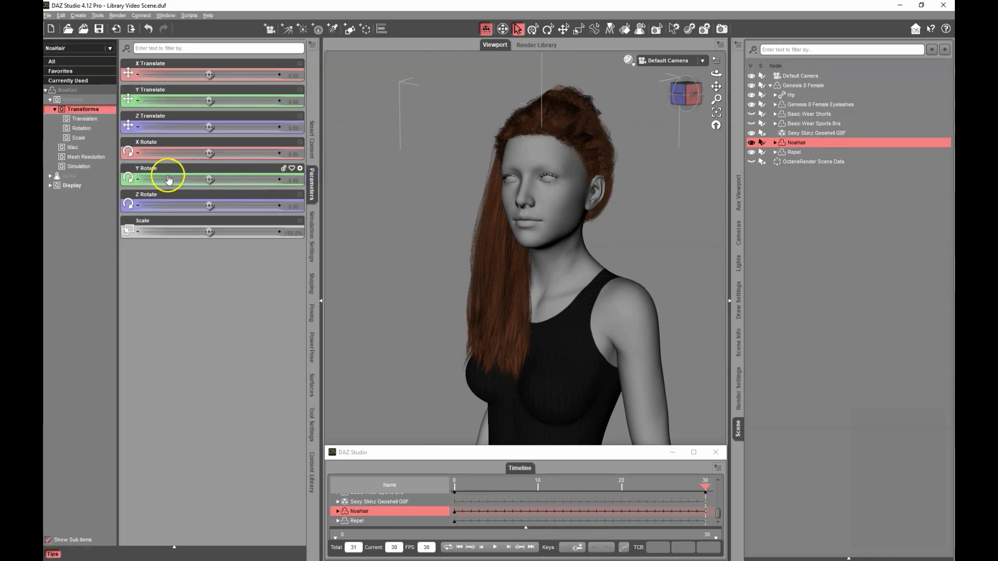
pyautogui.click(86, 168)
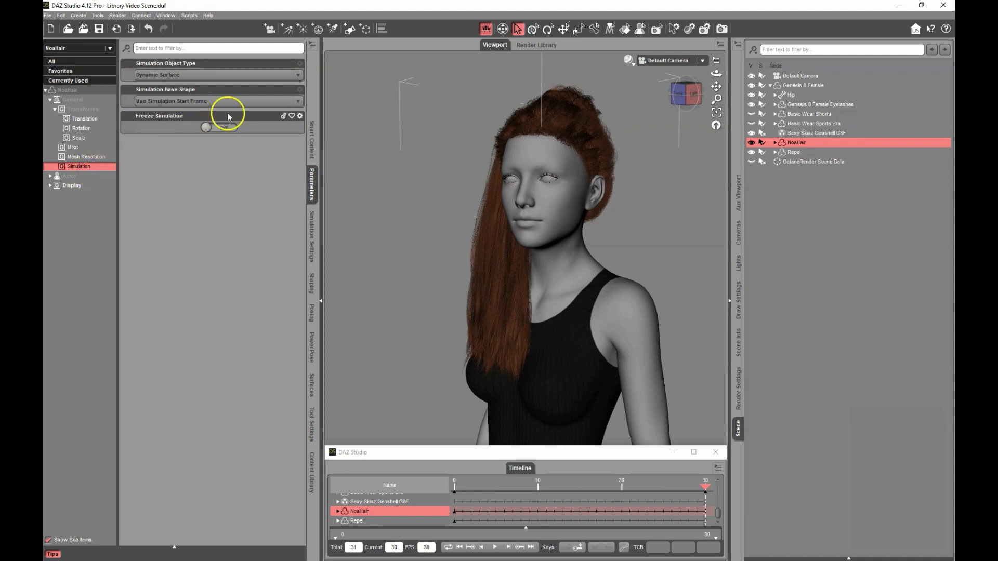
pyautogui.click(221, 131)
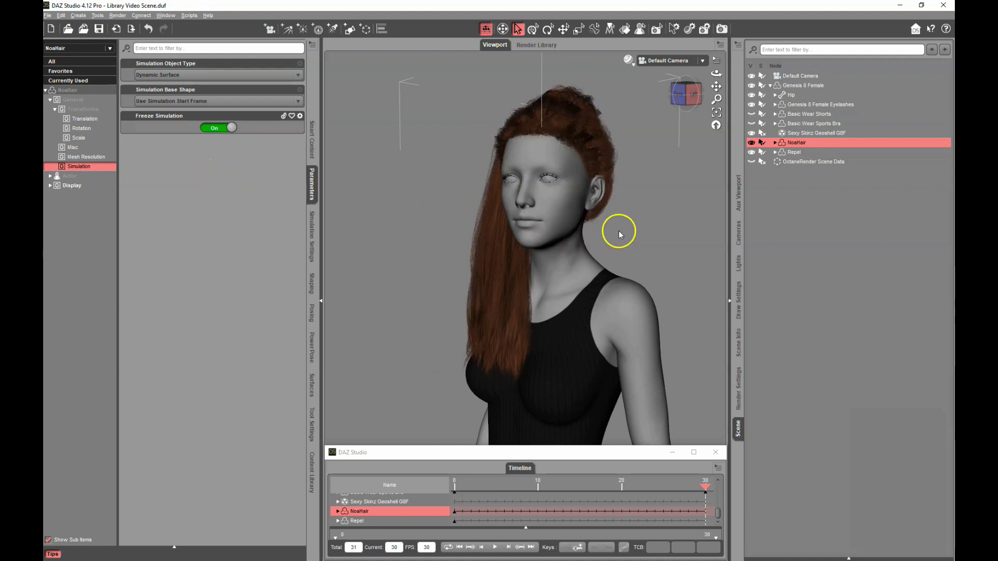
# Inspect the simulated hair from several sides and preview it with the NVIDIA Iray draw style.
pyautogui.moveTo(657, 233); pyautogui.dragTo(931, 251)
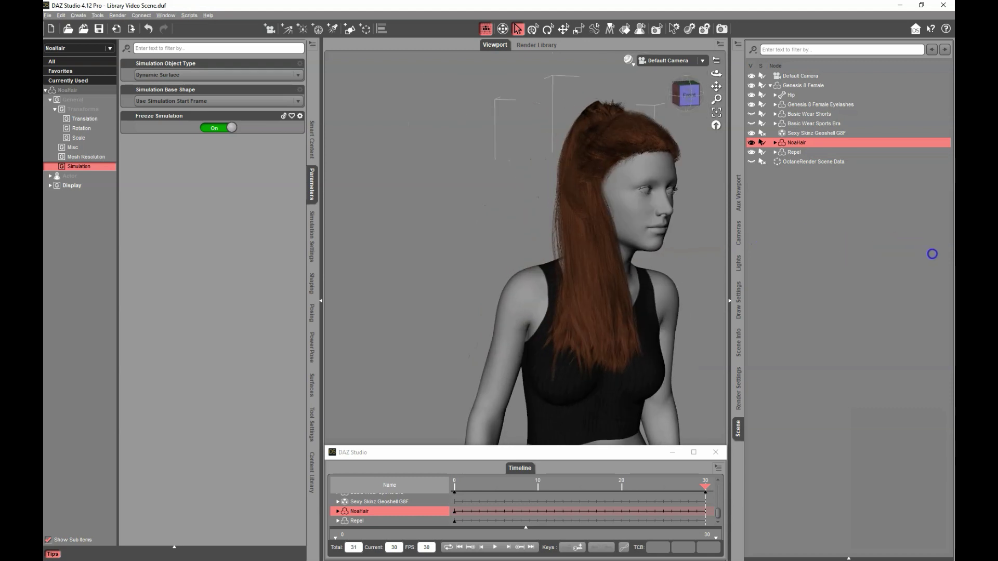
pyautogui.moveTo(830, 246); pyautogui.dragTo(0, 259)
pyautogui.moveTo(716, 73); pyautogui.dragTo(78, 134)
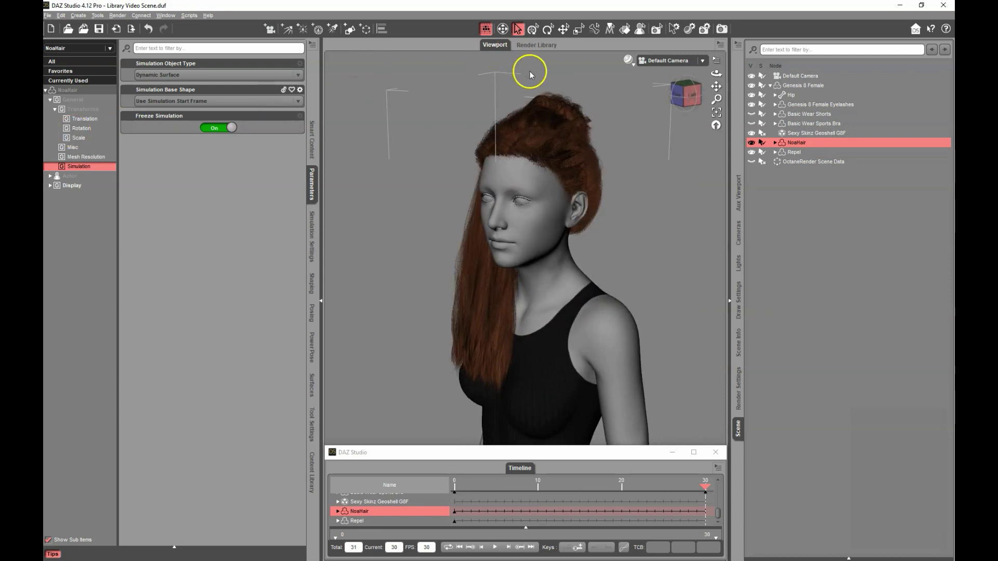
pyautogui.click(628, 62)
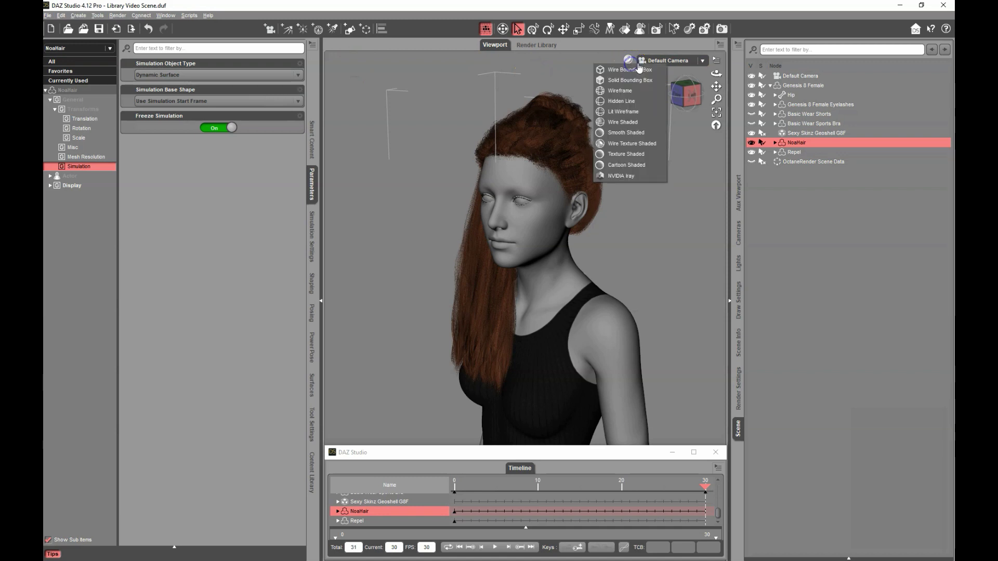
pyautogui.click(632, 175)
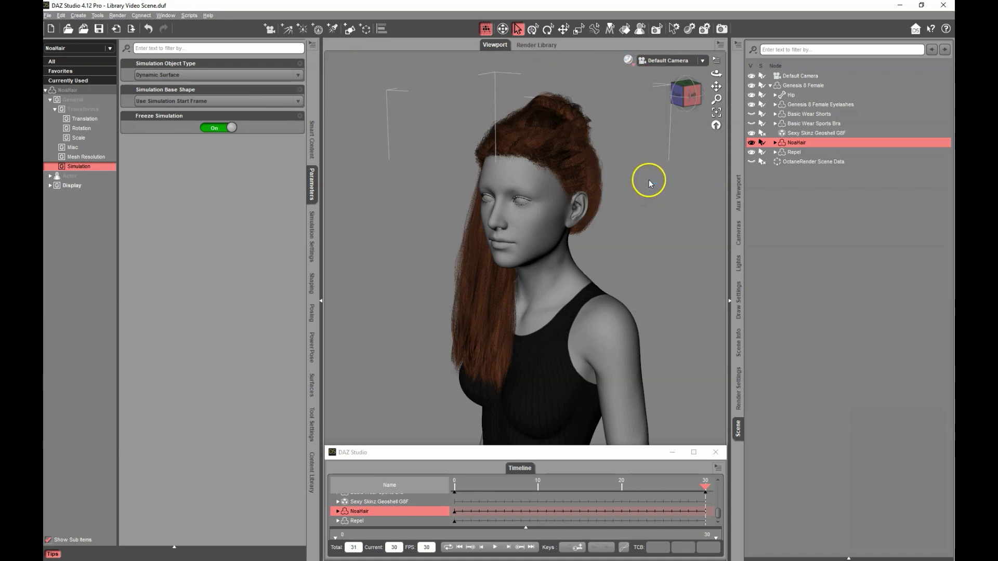
pyautogui.click(647, 179)
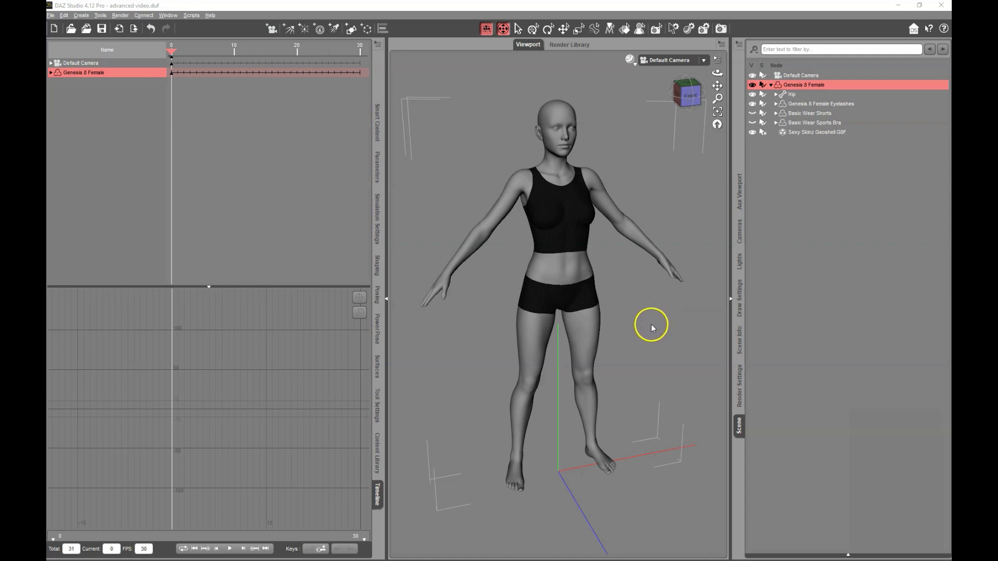
# Set the GDN Sarah character shape to 100% on the Genesis 8 Female.
pyautogui.keyDown('alt'); pyautogui.moveTo(657, 322); pyautogui.dragTo(630, 331); pyautogui.keyUp('alt')
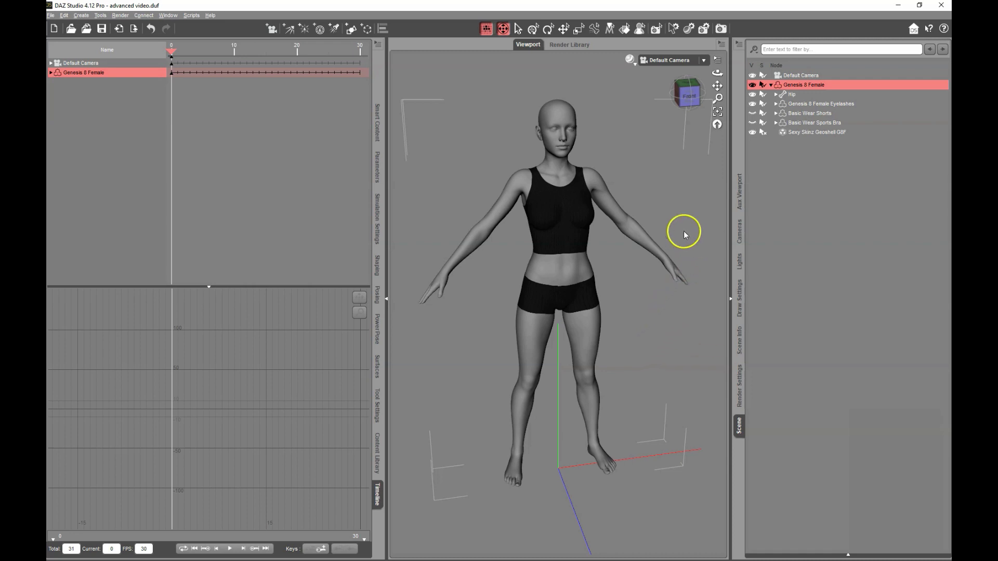
pyautogui.click(378, 270)
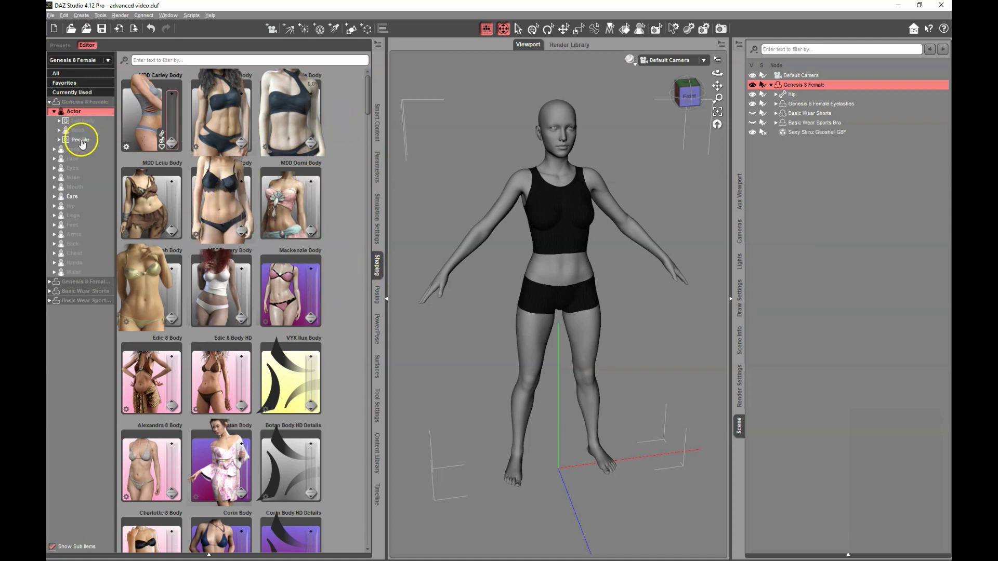
pyautogui.click(80, 141)
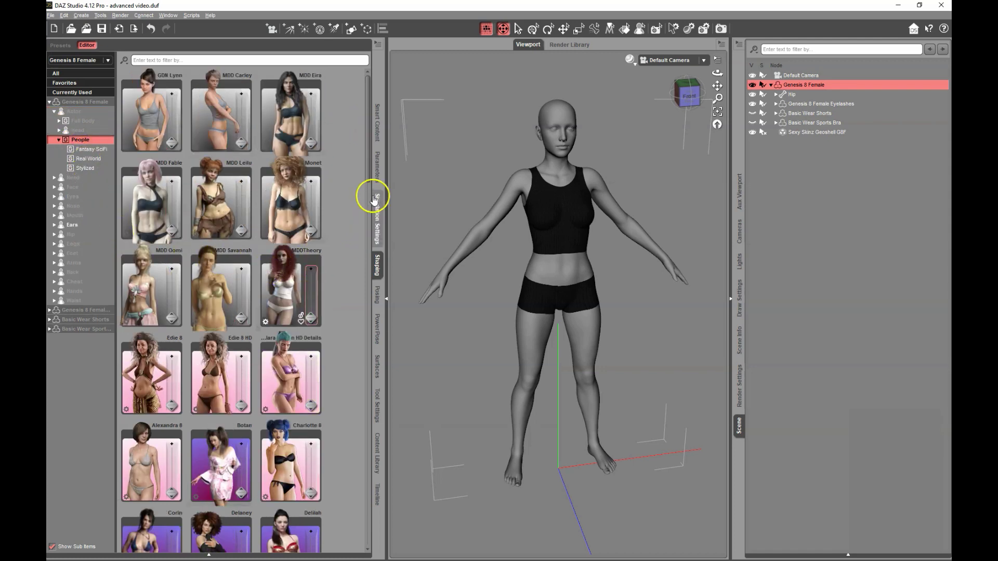
pyautogui.moveTo(367, 178); pyautogui.dragTo(354, 269)
pyautogui.moveTo(165, 424); pyautogui.dragTo(184, 355)
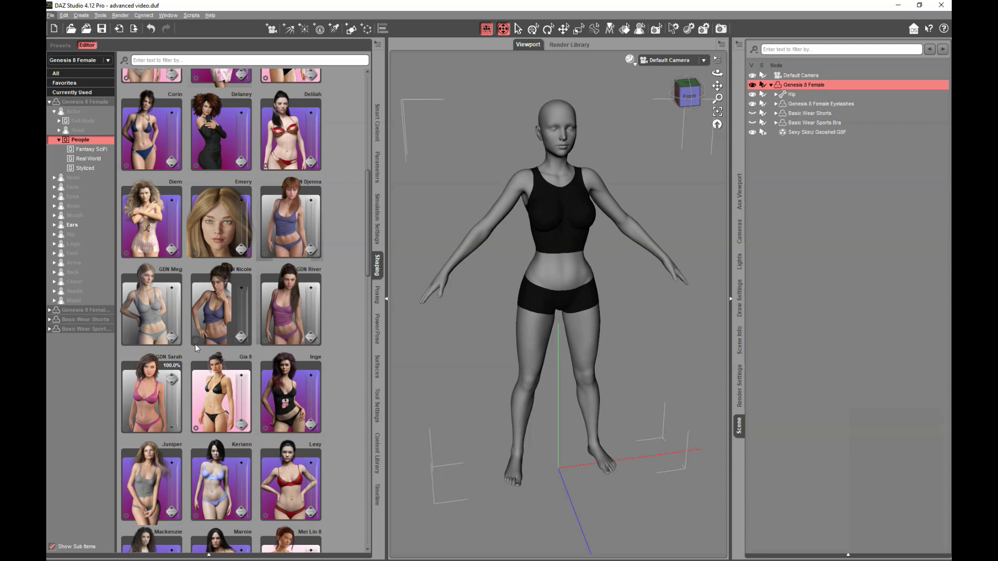
pyautogui.click(435, 438)
# Set the timeline's total length to 61 frames.
pyautogui.click(378, 500)
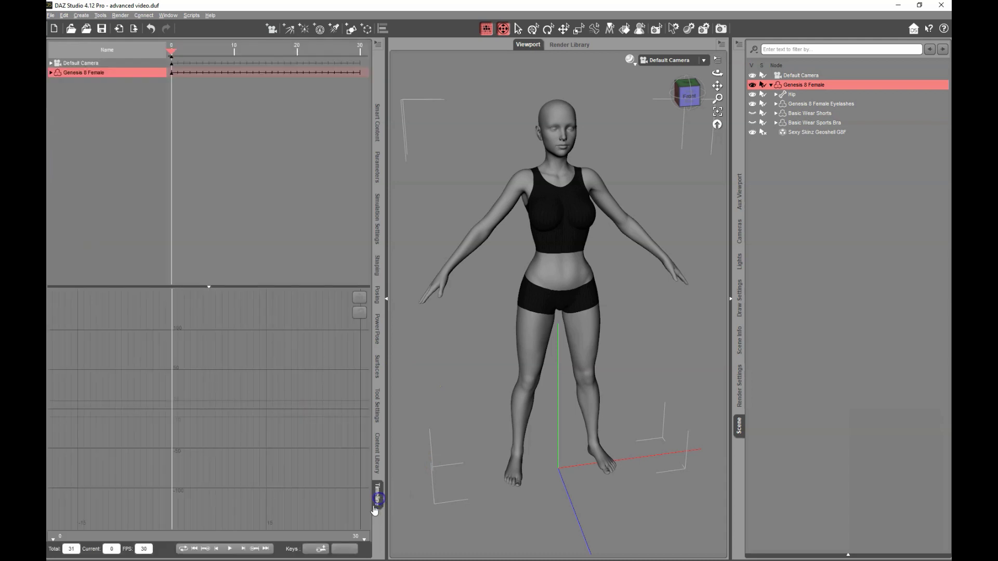
pyautogui.click(172, 15)
pyautogui.moveTo(176, 25)
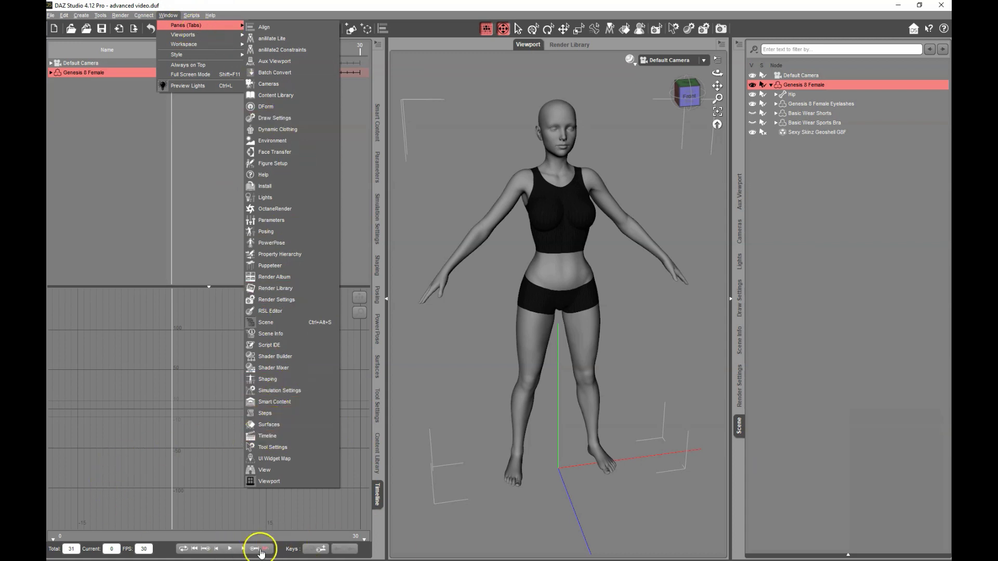
pyautogui.click(77, 550)
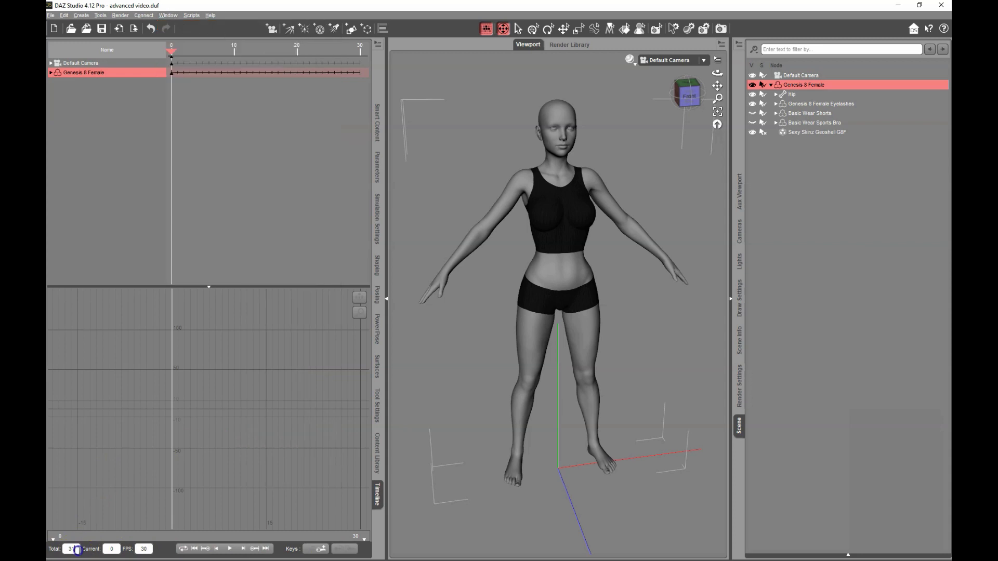
pyautogui.write('61')
pyautogui.press('Return')
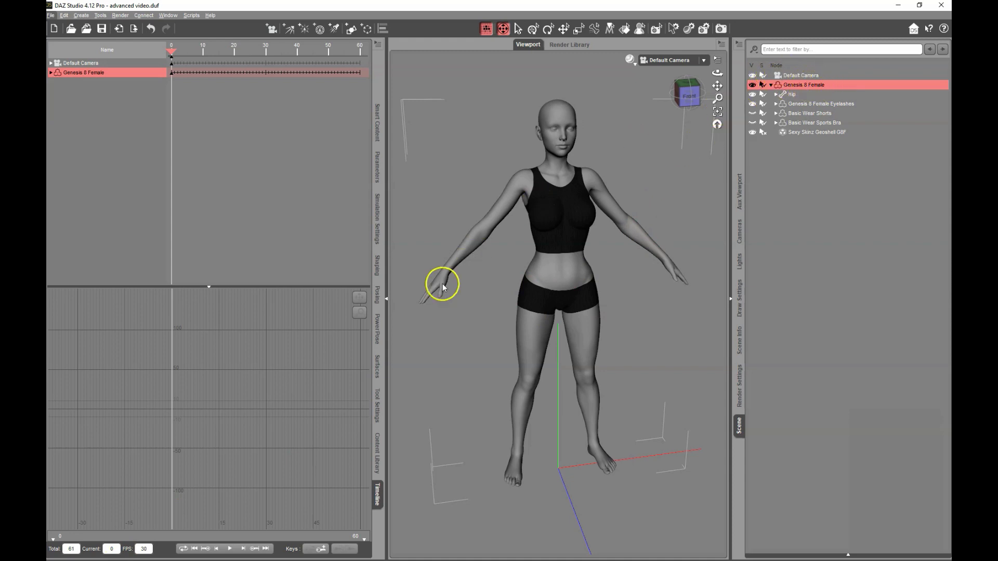
# Load the Noa Hair and Repel Wearable from the dForce Biscuits Noa Hair folder onto the figure and select the NoaHair node.
pyautogui.click(378, 456)
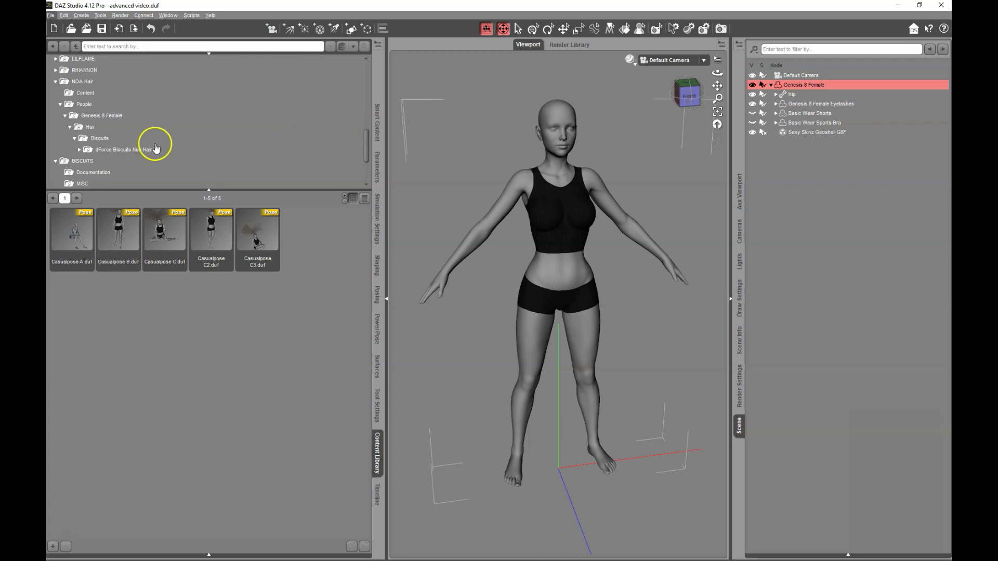
pyautogui.click(126, 150)
pyautogui.click(76, 243)
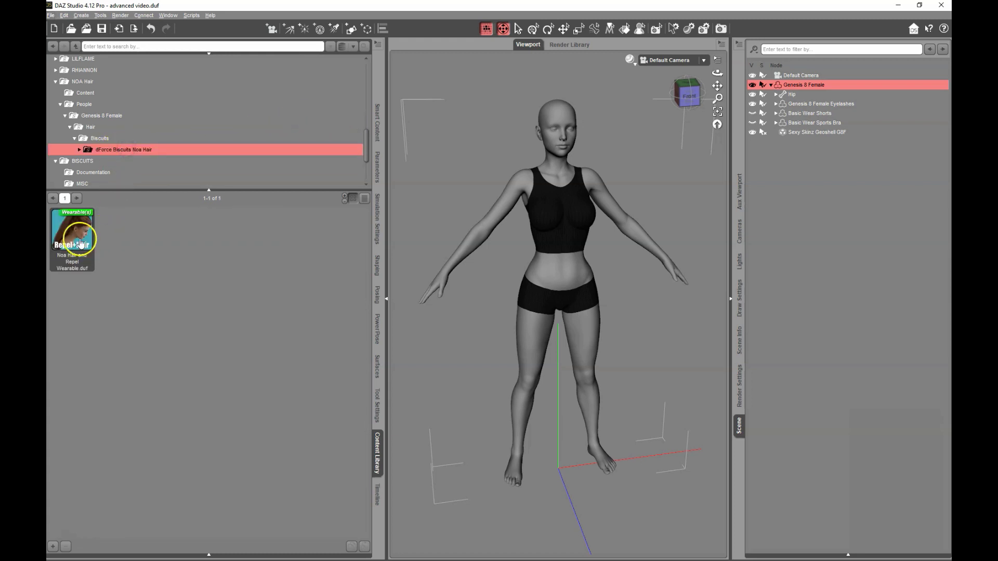
pyautogui.doubleClick(76, 244)
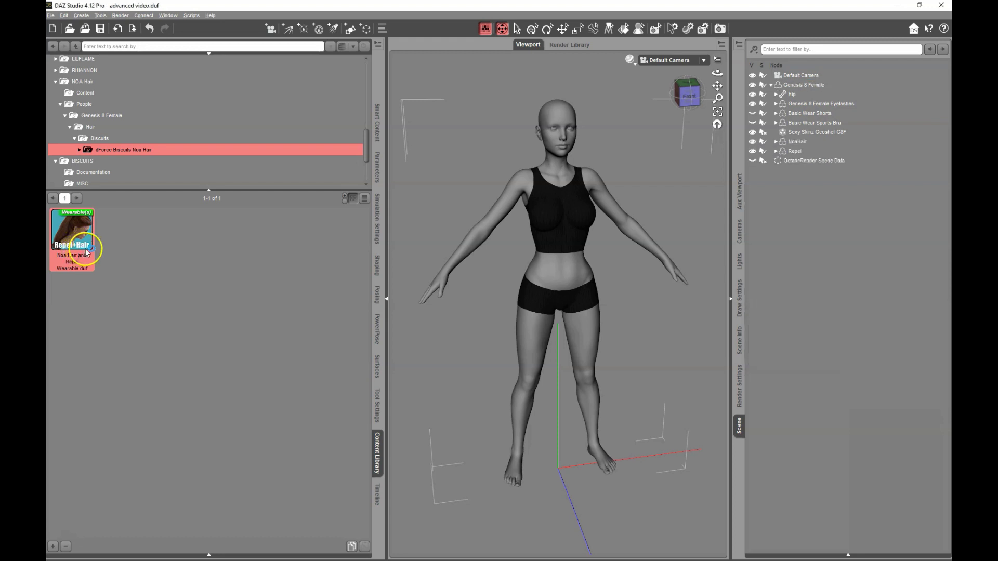
pyautogui.click(802, 140)
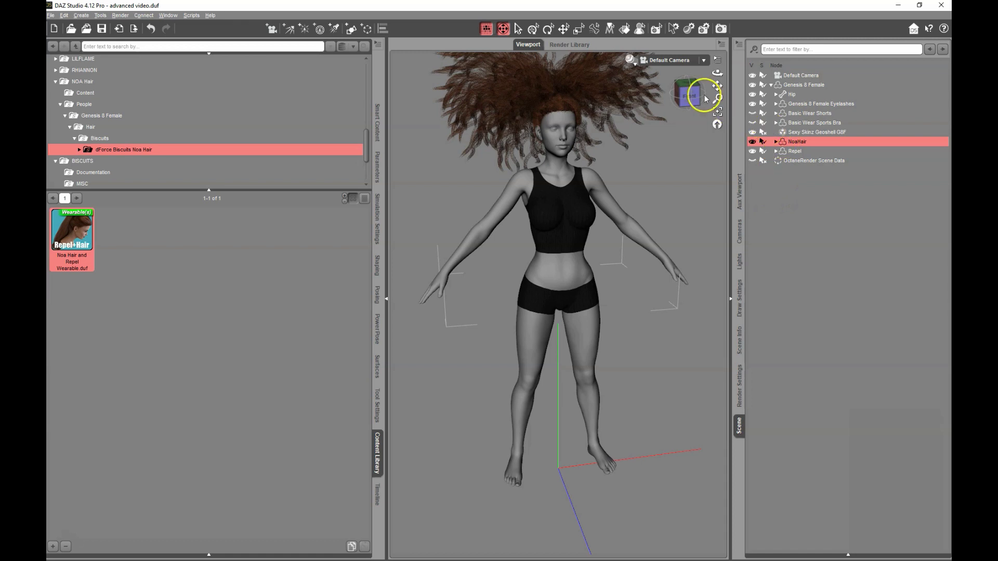
pyautogui.moveTo(717, 84); pyautogui.dragTo(720, 199)
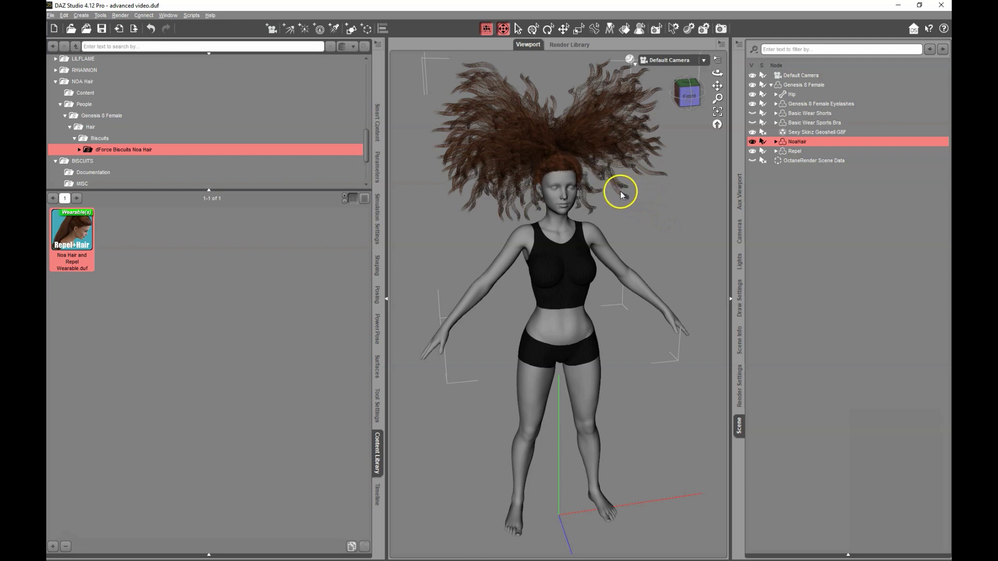
# Set the Style Long Curl morph of the NoaHair to 100%.
pyautogui.click(378, 500)
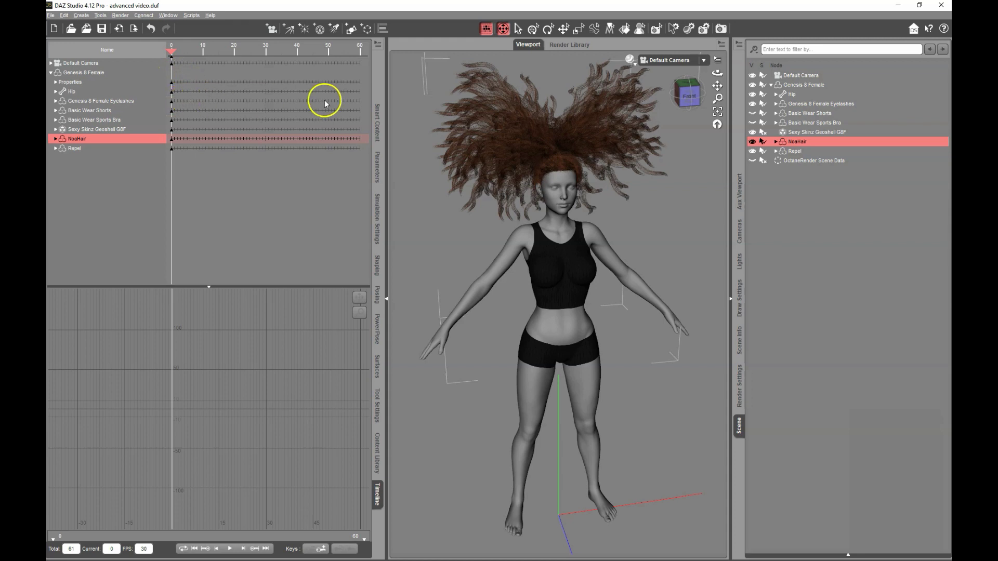
pyautogui.click(378, 167)
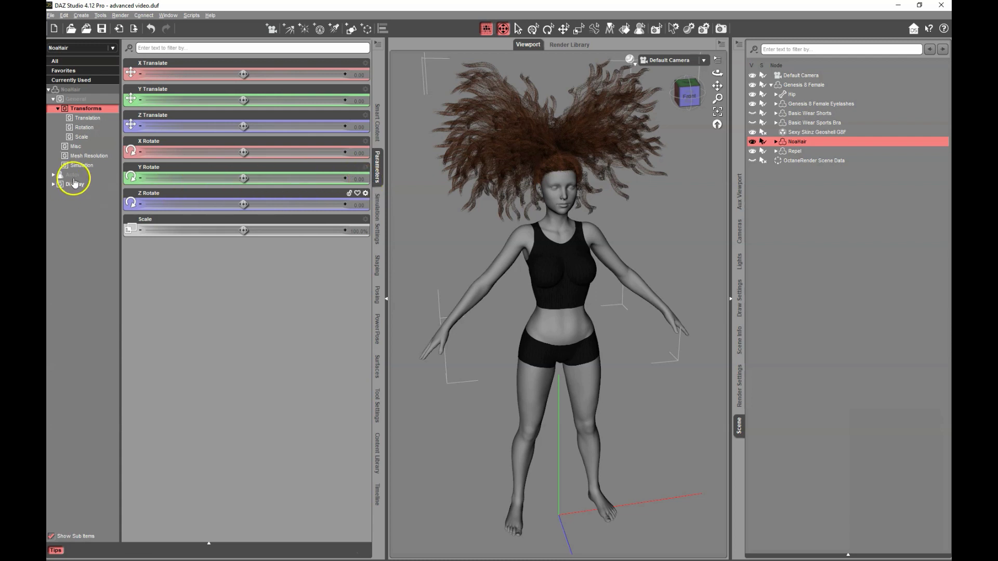
pyautogui.click(75, 175)
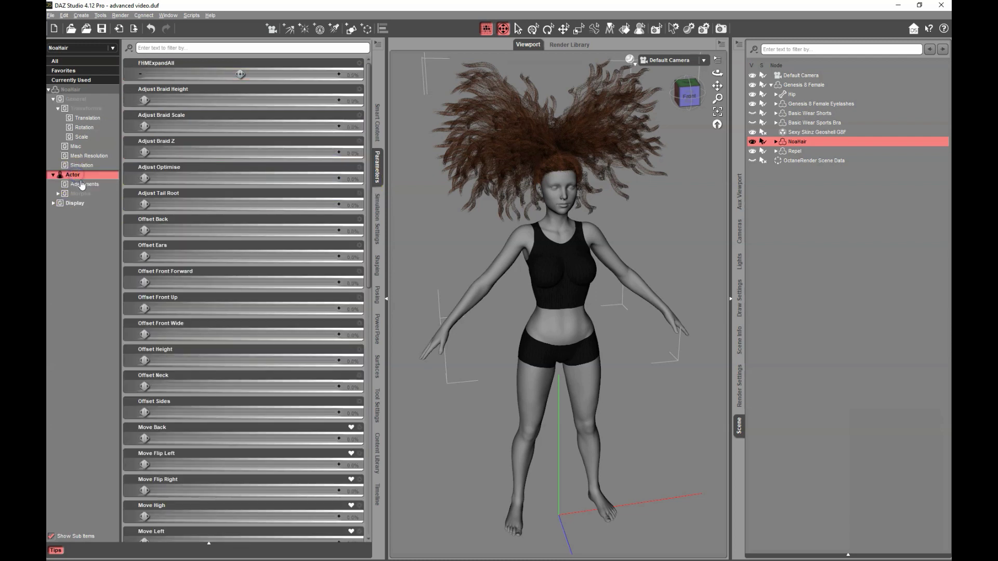
pyautogui.click(79, 194)
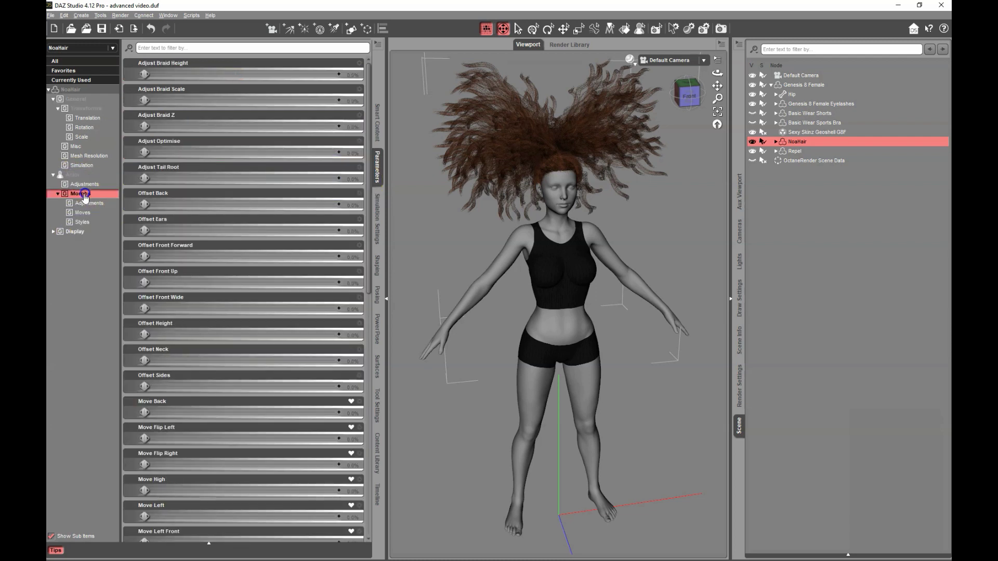
pyautogui.click(83, 223)
pyautogui.moveTo(144, 152); pyautogui.dragTo(520, 144)
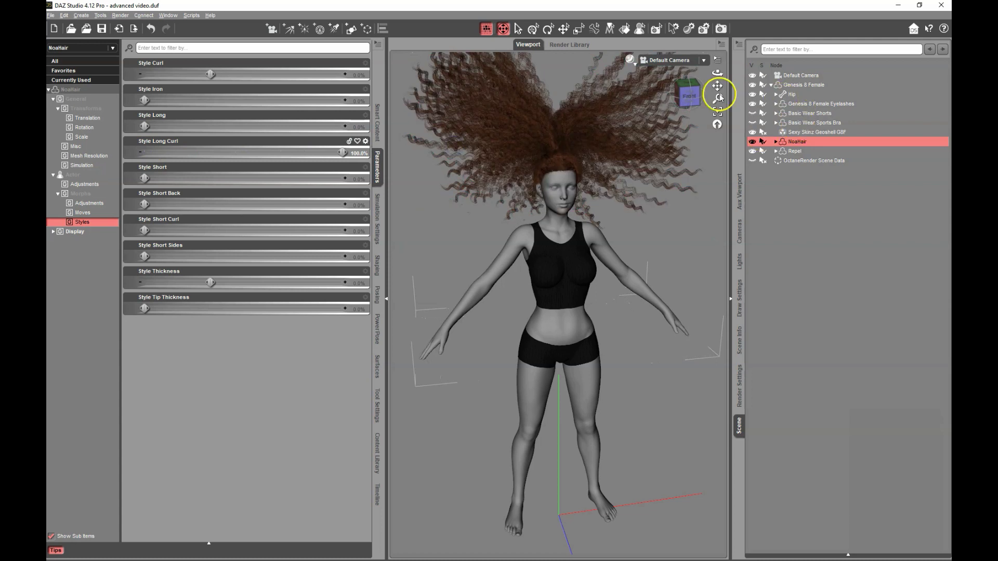
pyautogui.moveTo(717, 86); pyautogui.dragTo(721, 142)
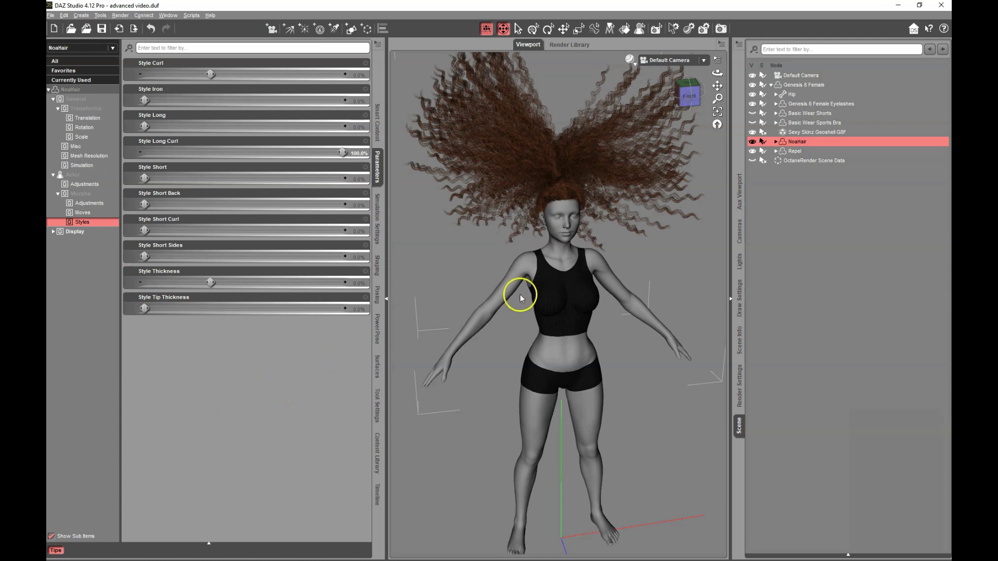
# Apply the Casualpose C3 pose from the VIDEO POSES folder to the Genesis 8 Female and frame the seated figure.
pyautogui.click(815, 85)
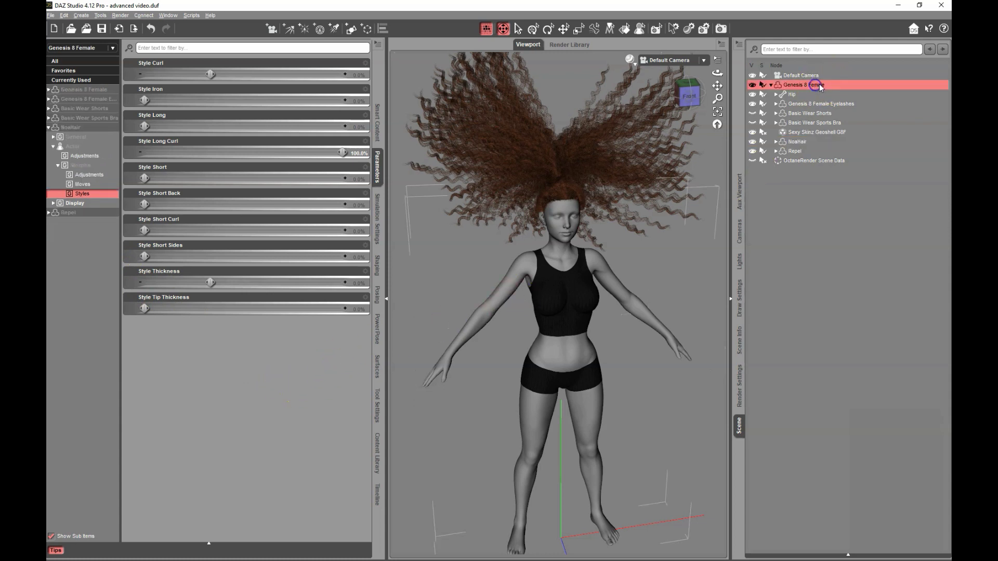
pyautogui.click(378, 456)
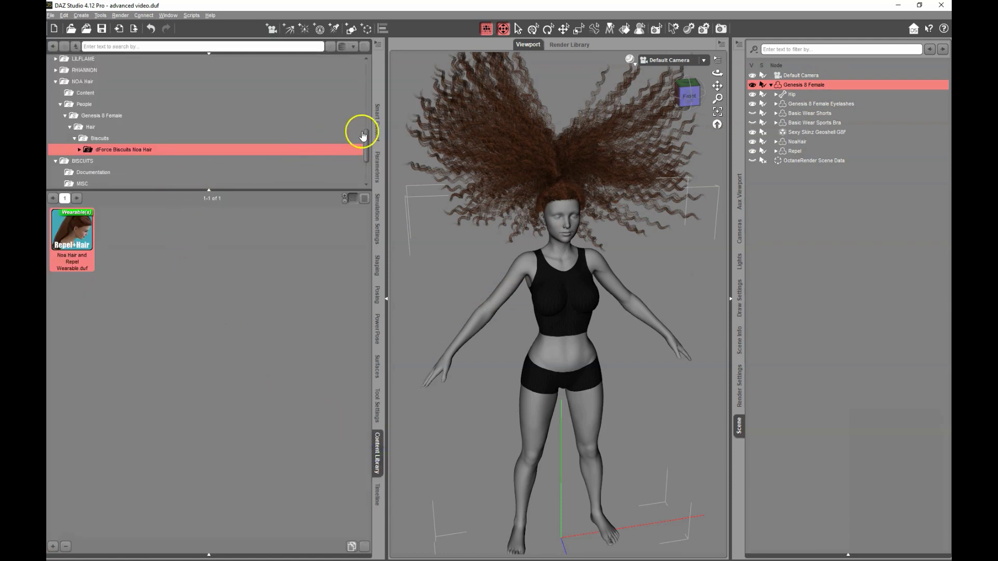
pyautogui.moveTo(363, 134); pyautogui.dragTo(366, 149)
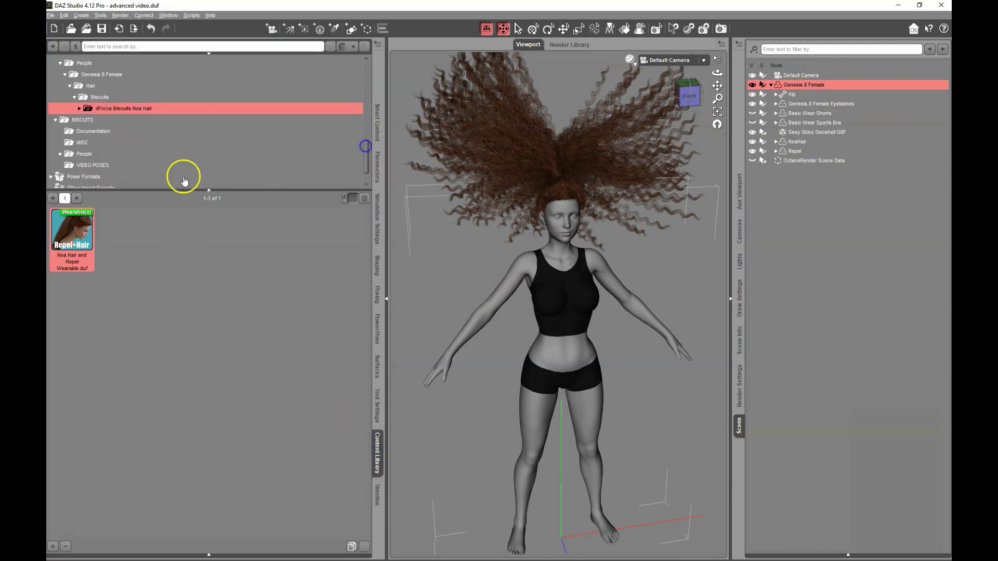
pyautogui.click(107, 168)
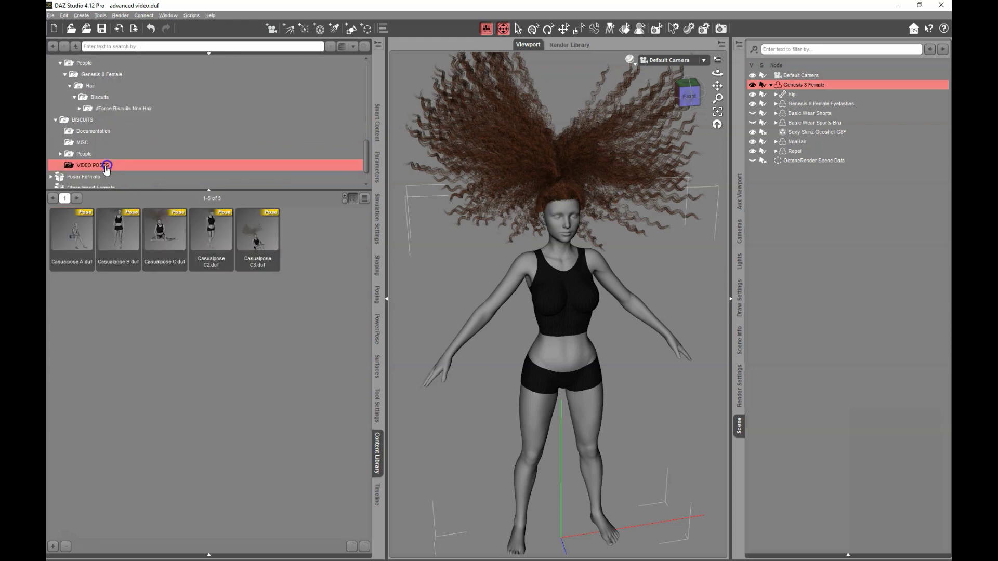
pyautogui.doubleClick(259, 244)
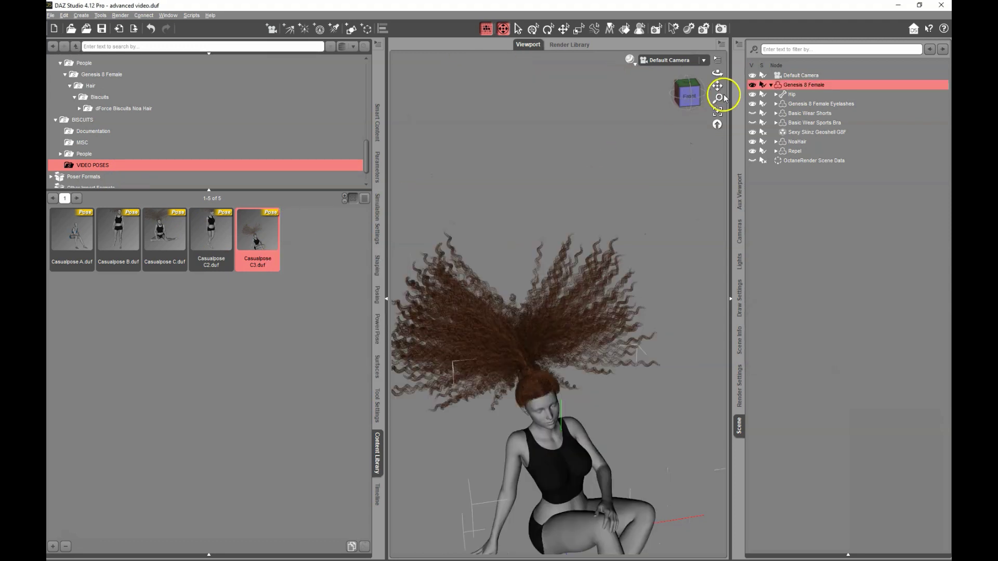
pyautogui.click(718, 111)
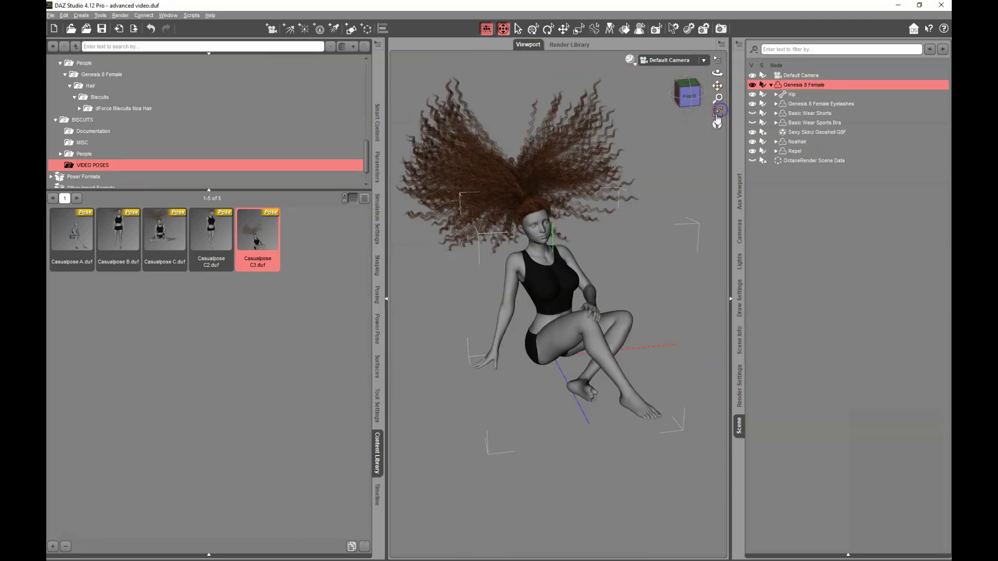
# Rotate the Genesis 8 Female's Hip to 90 degrees on the Z axis at frame 0.
pyautogui.click(792, 96)
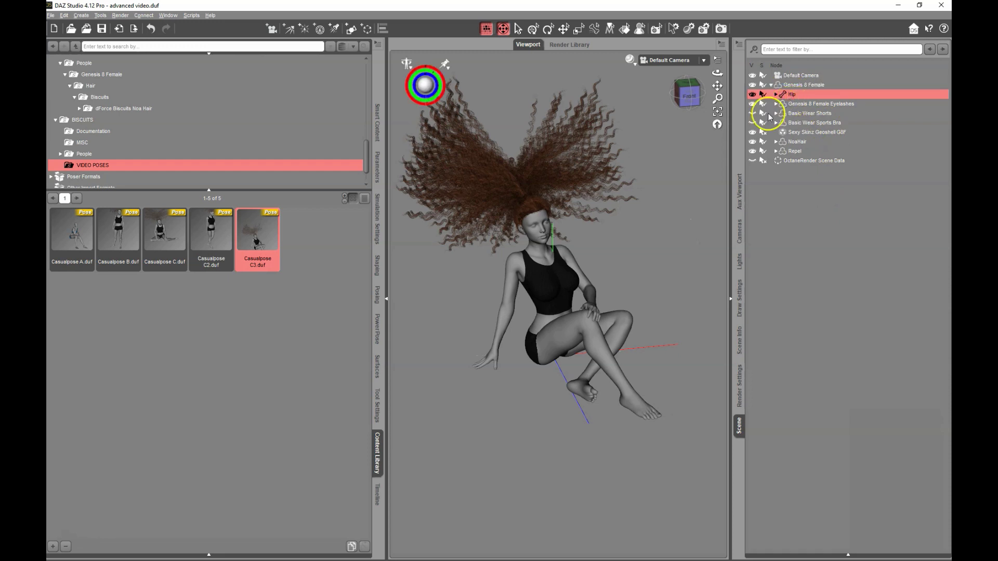
pyautogui.click(378, 176)
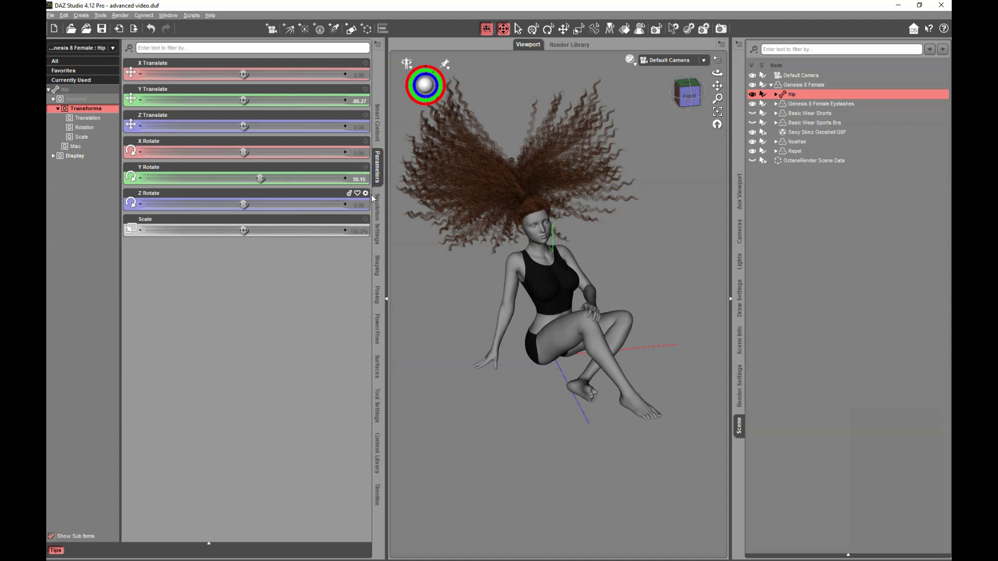
pyautogui.click(357, 207)
pyautogui.click(355, 206)
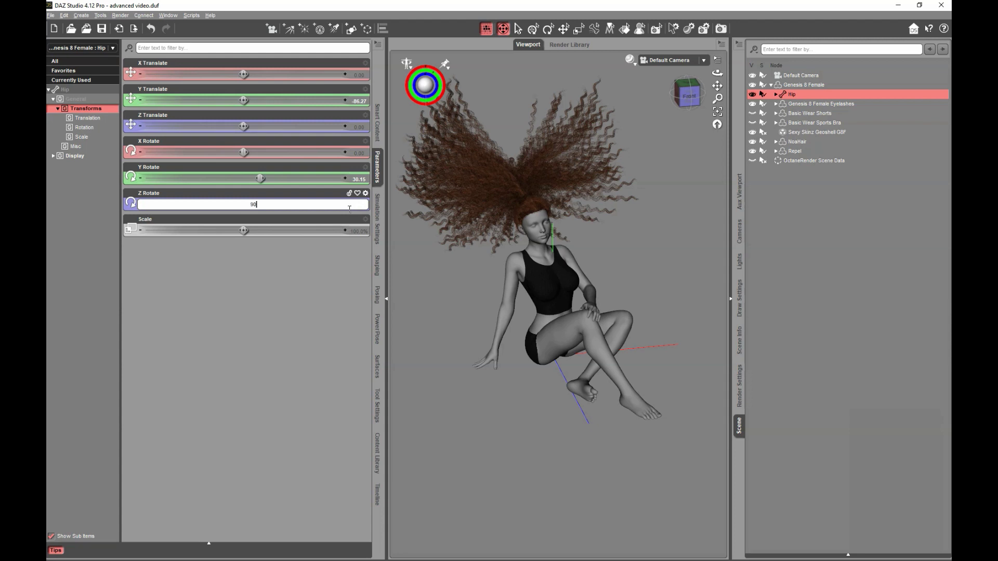
pyautogui.press('Return')
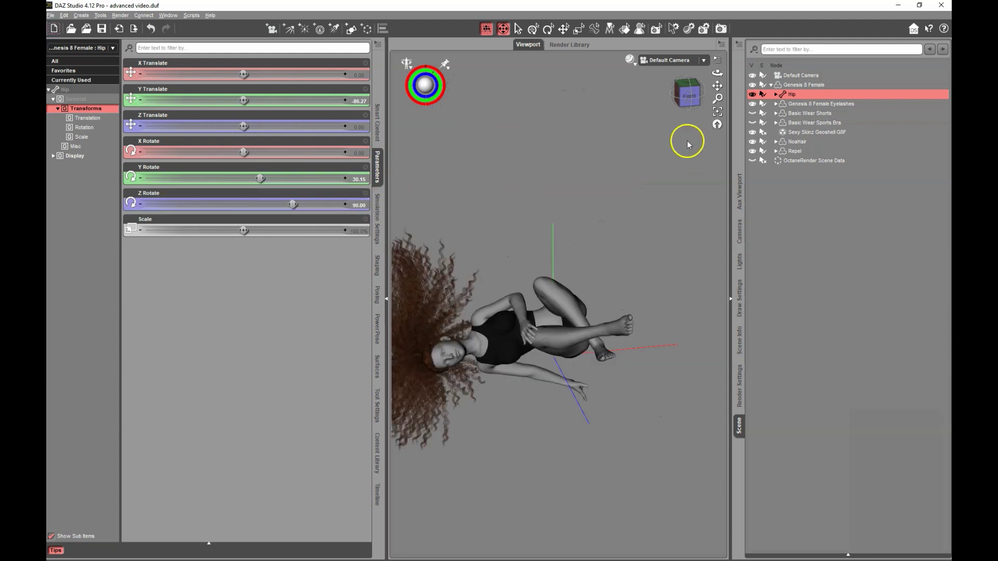
pyautogui.moveTo(717, 85); pyautogui.dragTo(772, 82)
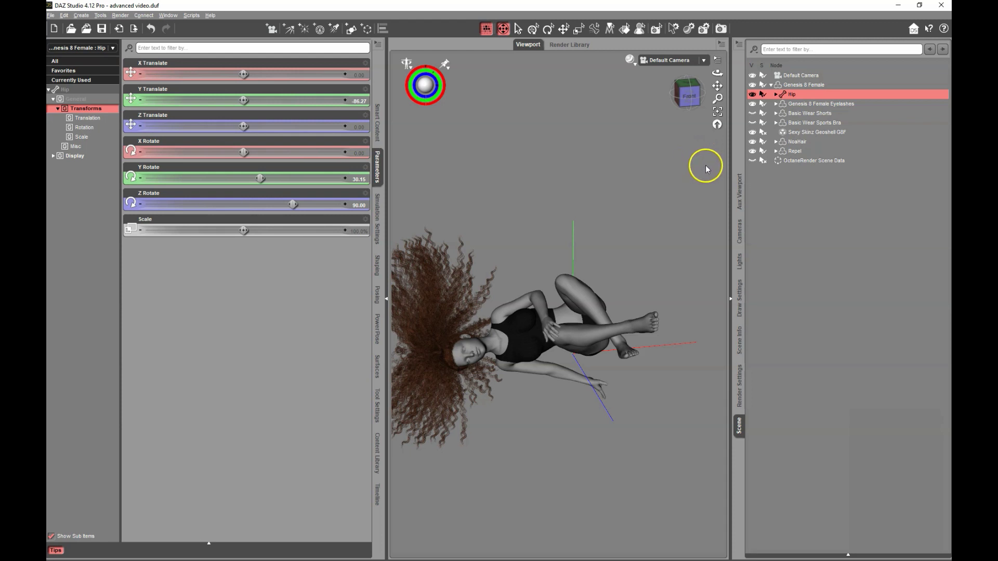
# Select every node in the scene and add keyframes for all of them at frame 0.
pyautogui.click(817, 268)
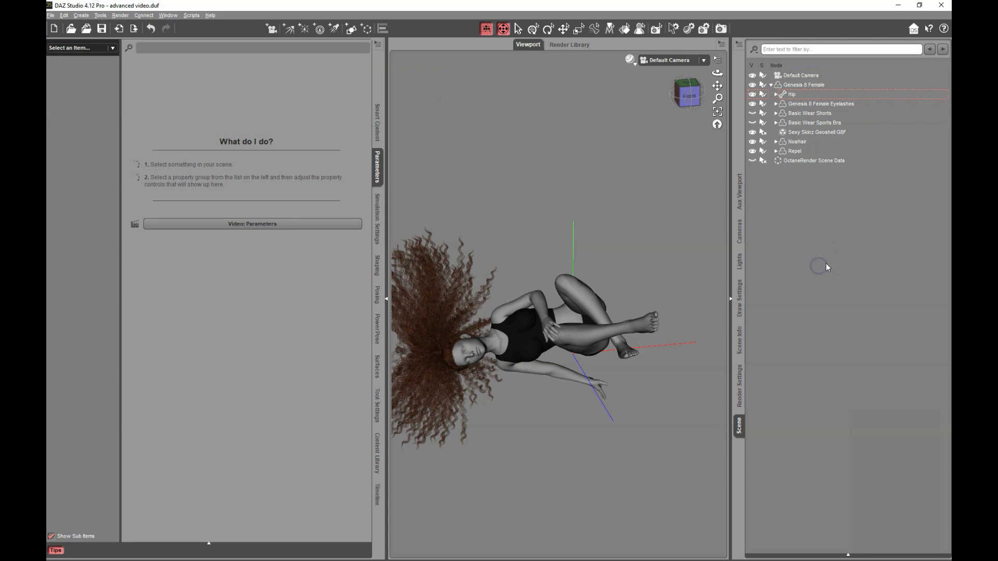
pyautogui.hotkey('ctrl', 'a')
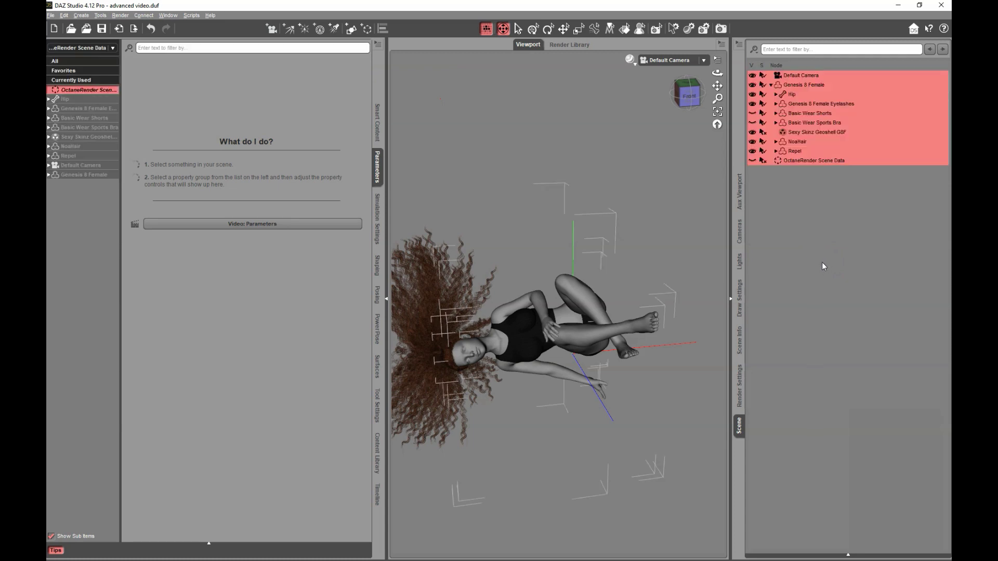
pyautogui.click(378, 498)
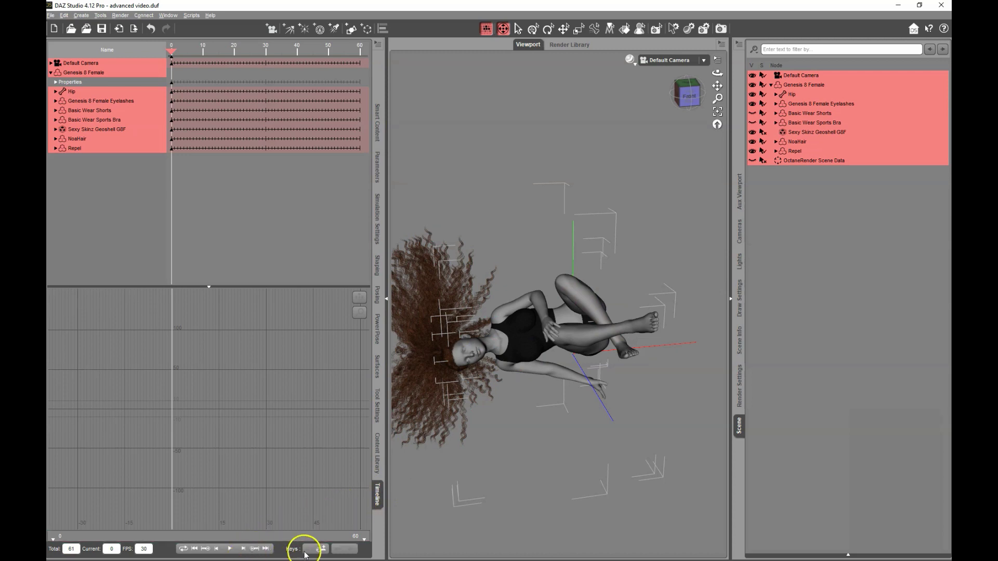
pyautogui.click(321, 550)
# Go to frame 20 of the timeline and set the Hip's Y Rotate to 45.
pyautogui.moveTo(172, 49); pyautogui.dragTo(232, 54)
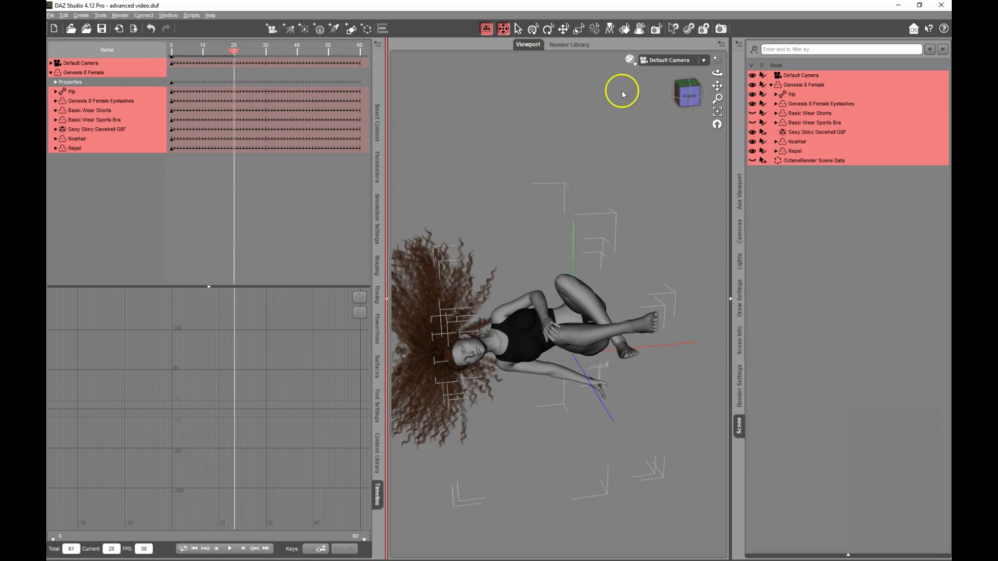
pyautogui.click(793, 95)
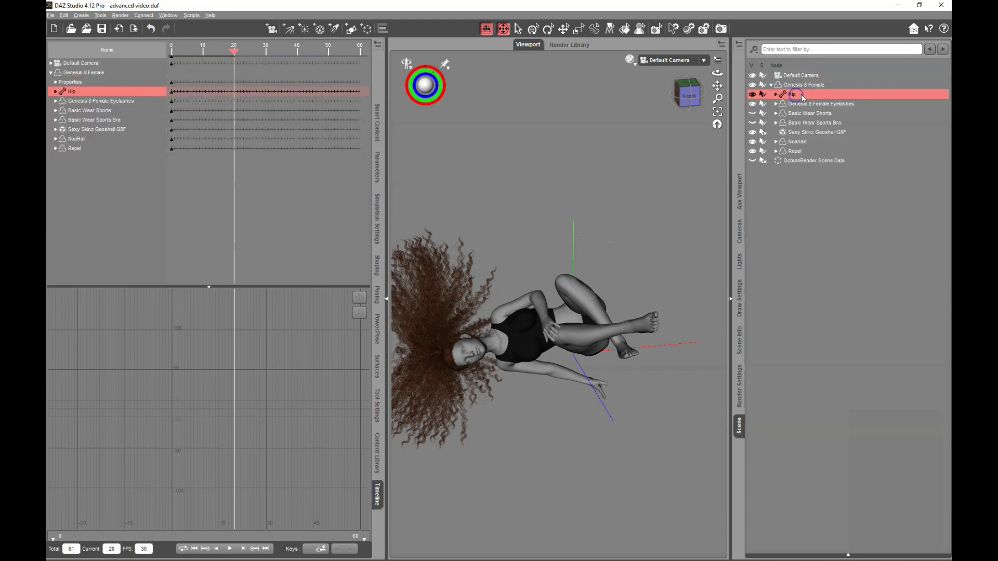
pyautogui.click(379, 169)
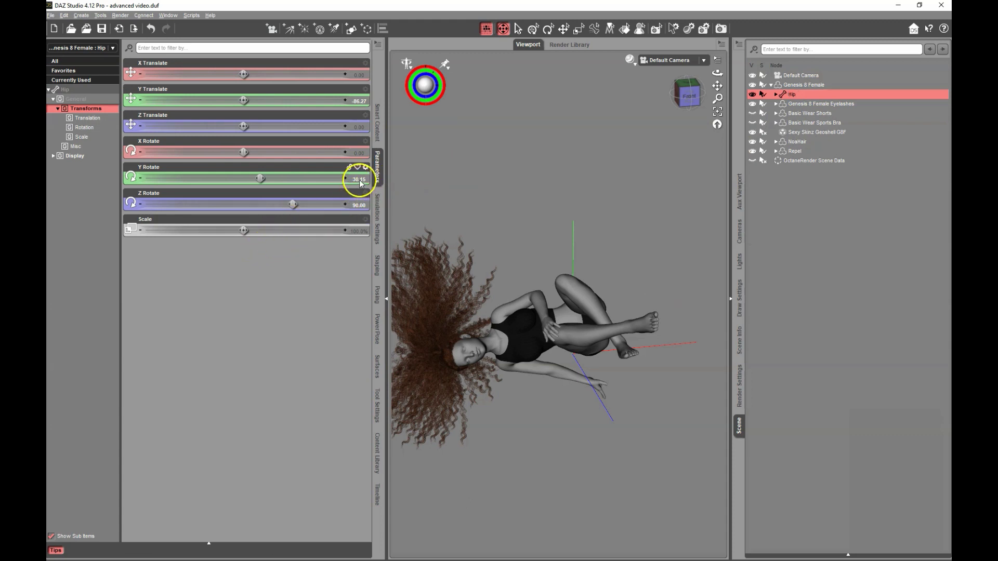
pyautogui.click(359, 180)
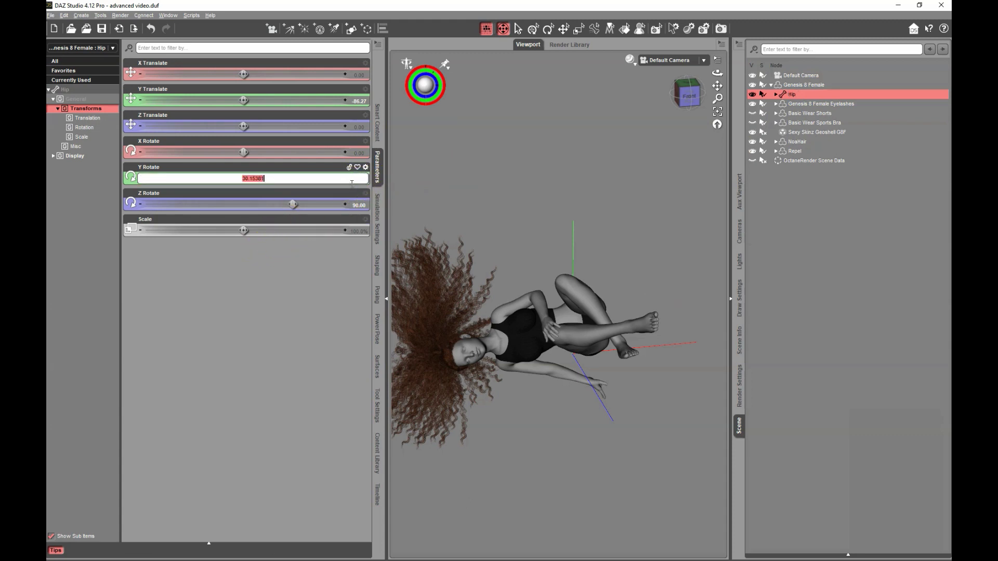
pyautogui.press('Return')
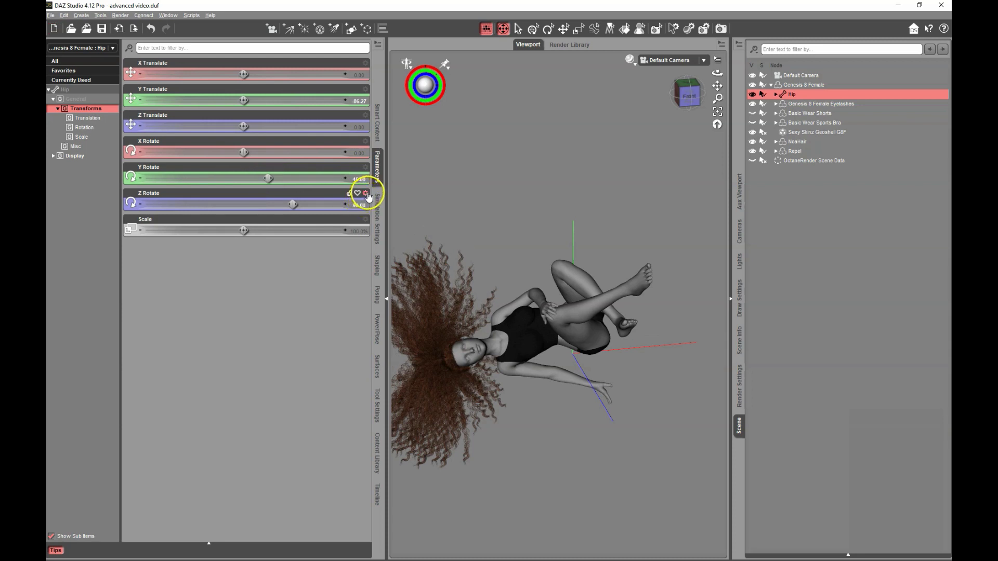
# Select every node in the scene and add keyframes for all of them at frame 20.
pyautogui.click(821, 229)
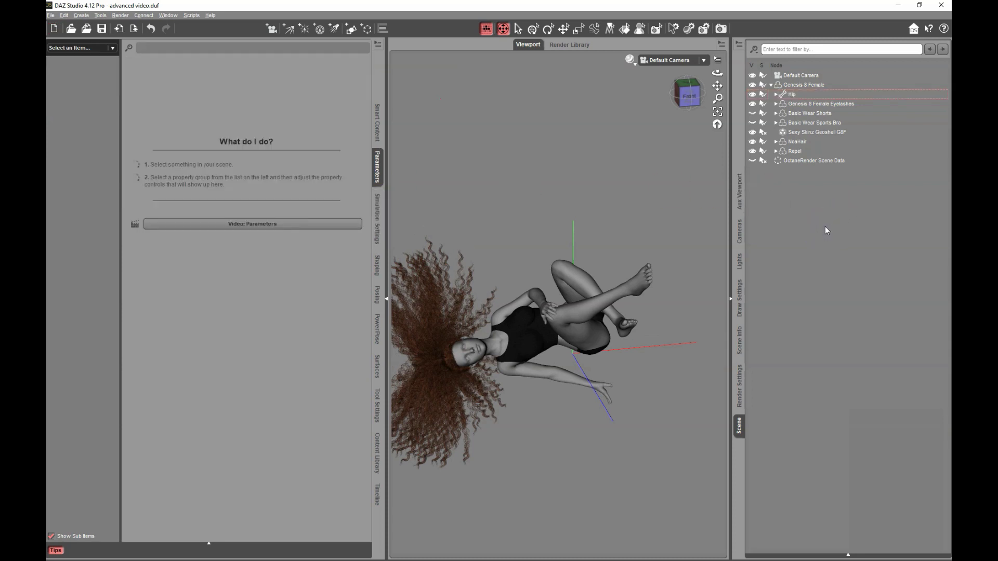
pyautogui.hotkey('ctrl', 'a')
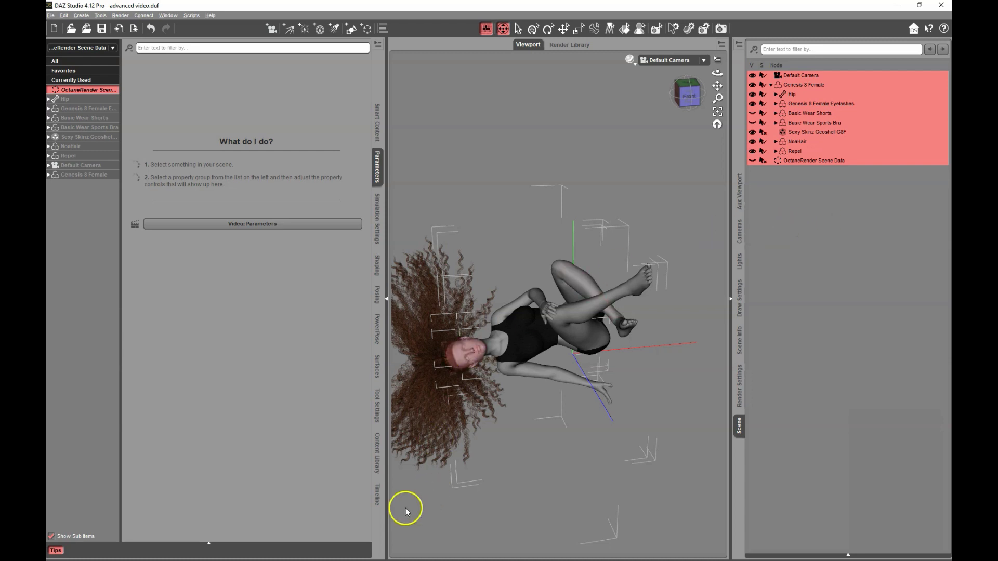
pyautogui.click(378, 496)
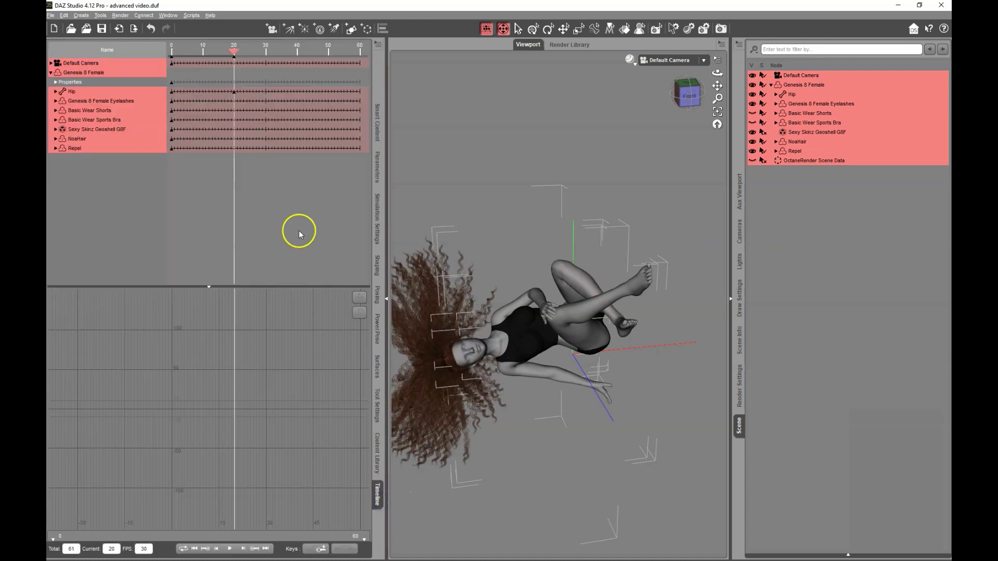
pyautogui.click(320, 550)
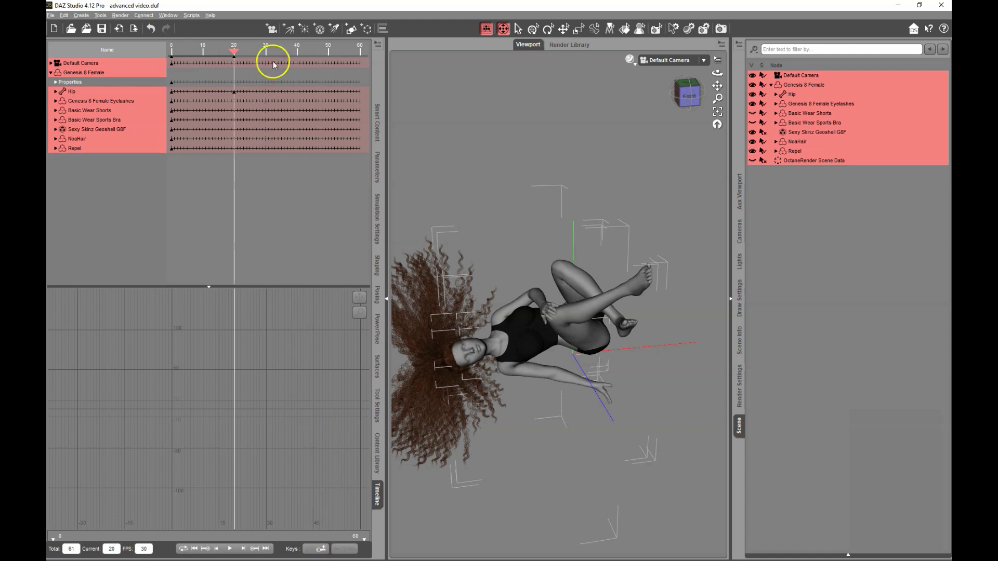
# Go to frame 40 and reapply the Casualpose C3 pose to the Genesis 8 Female.
pyautogui.moveTo(234, 55); pyautogui.dragTo(300, 54)
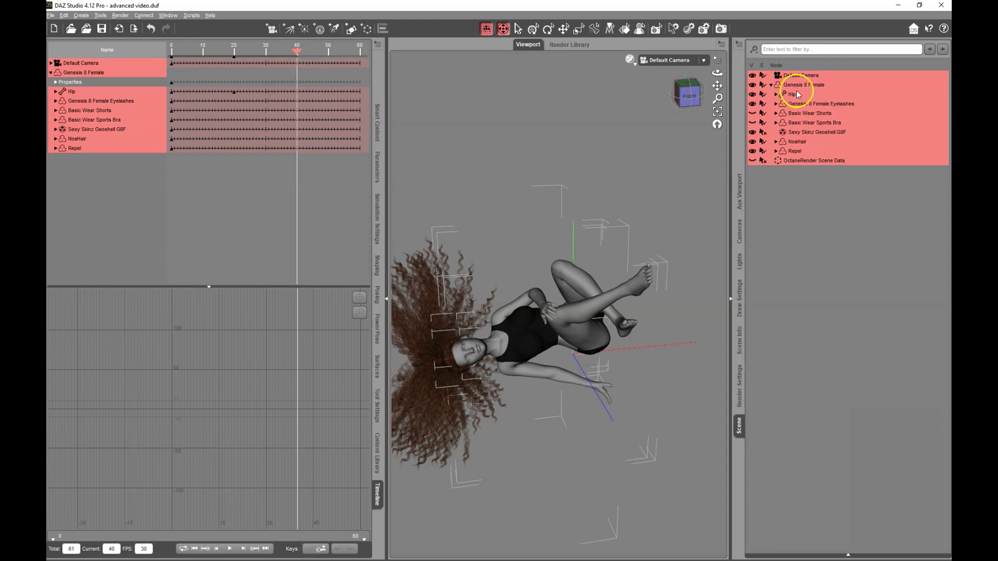
pyautogui.click(794, 97)
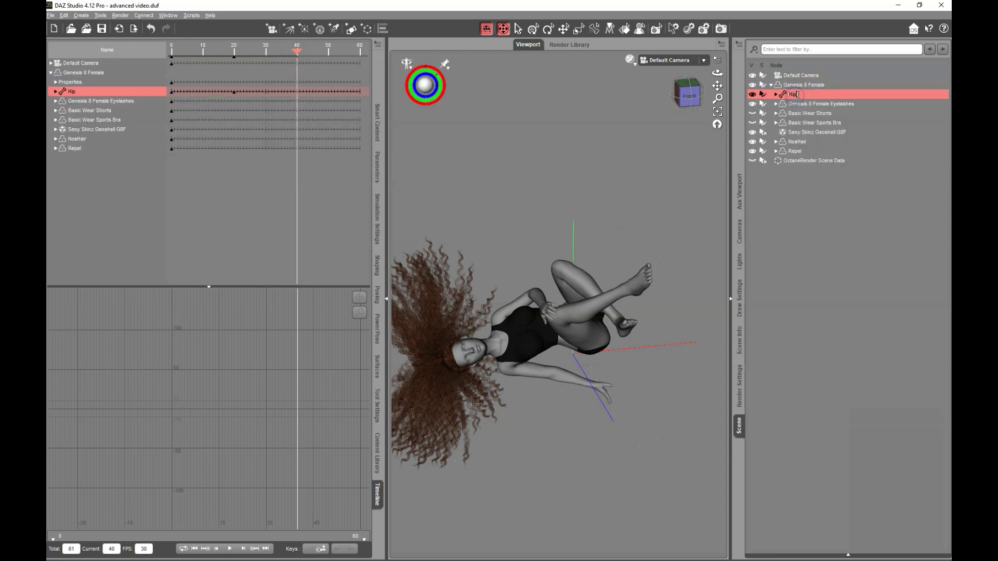
pyautogui.click(376, 456)
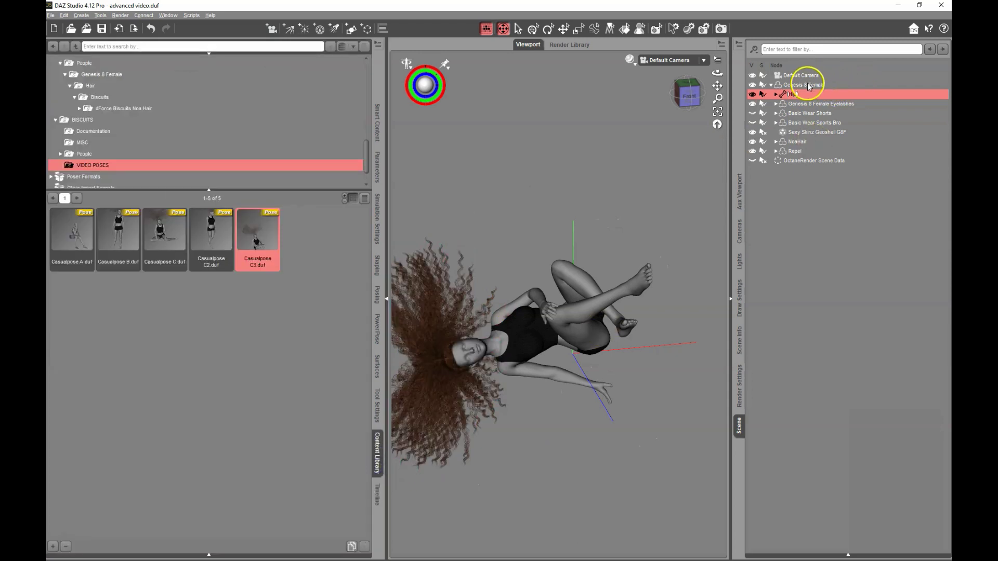
pyautogui.click(809, 84)
pyautogui.doubleClick(258, 244)
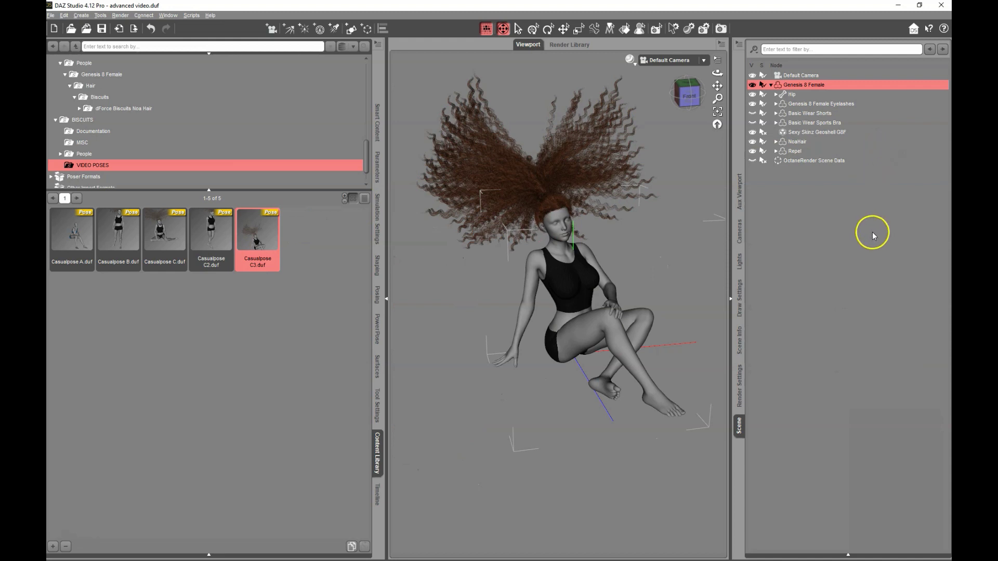
# Select every node in the scene and add keyframes for all of them at frame 40.
pyautogui.click(807, 267)
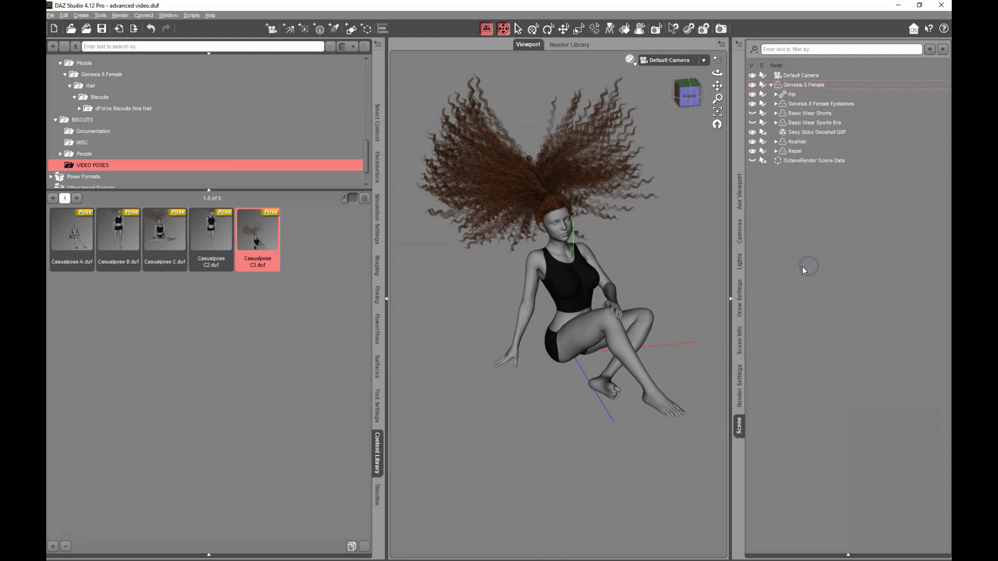
pyautogui.hotkey('ctrl', 'a')
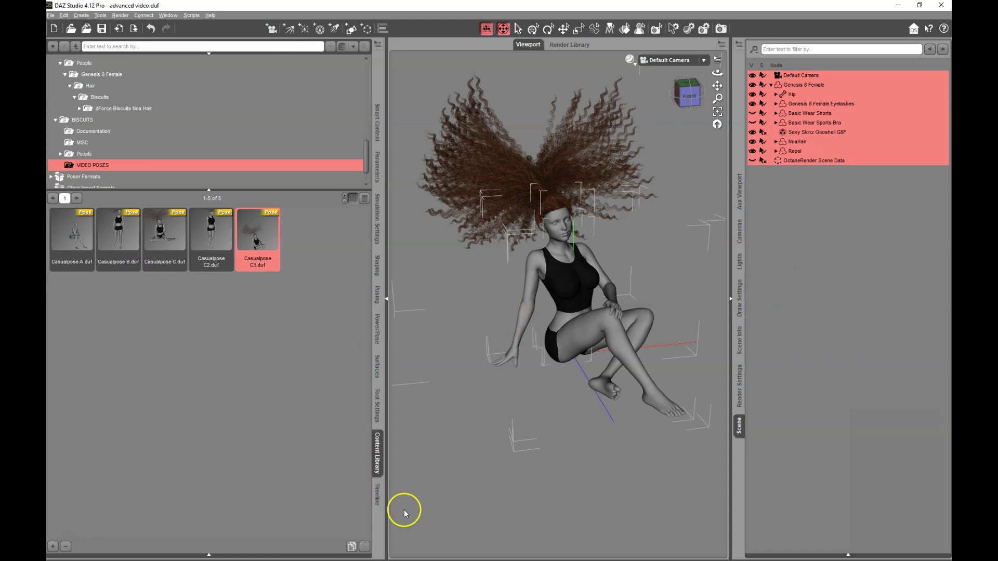
pyautogui.click(378, 503)
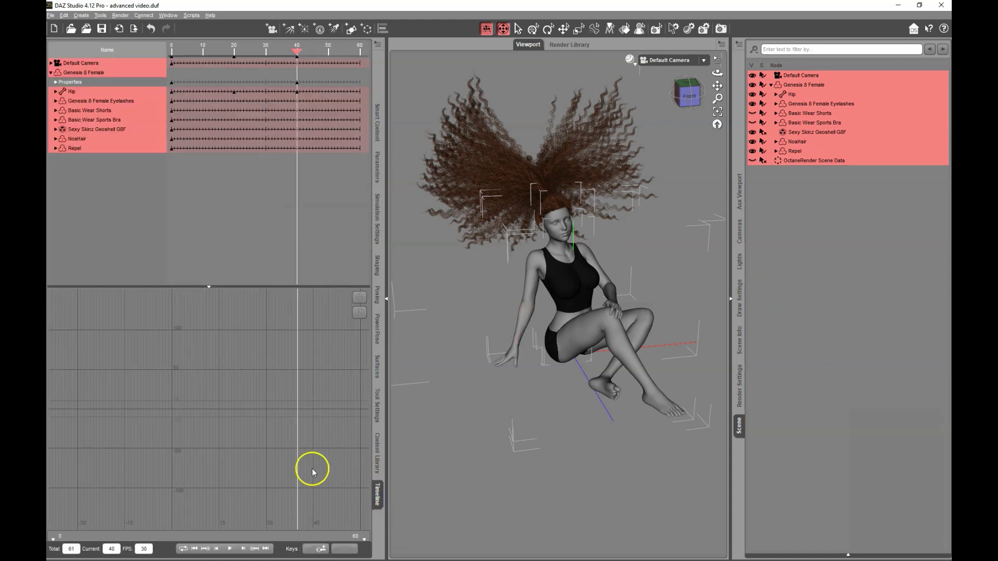
pyautogui.click(321, 550)
pyautogui.click(321, 550)
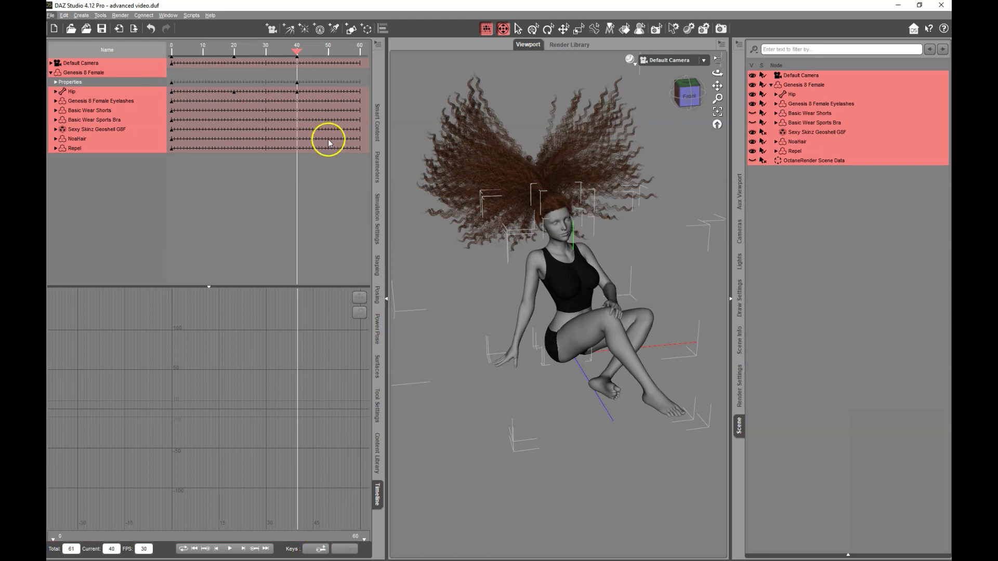
# Go to frame 60 and add keyframes for every node in the scene.
pyautogui.moveTo(298, 54); pyautogui.dragTo(367, 61)
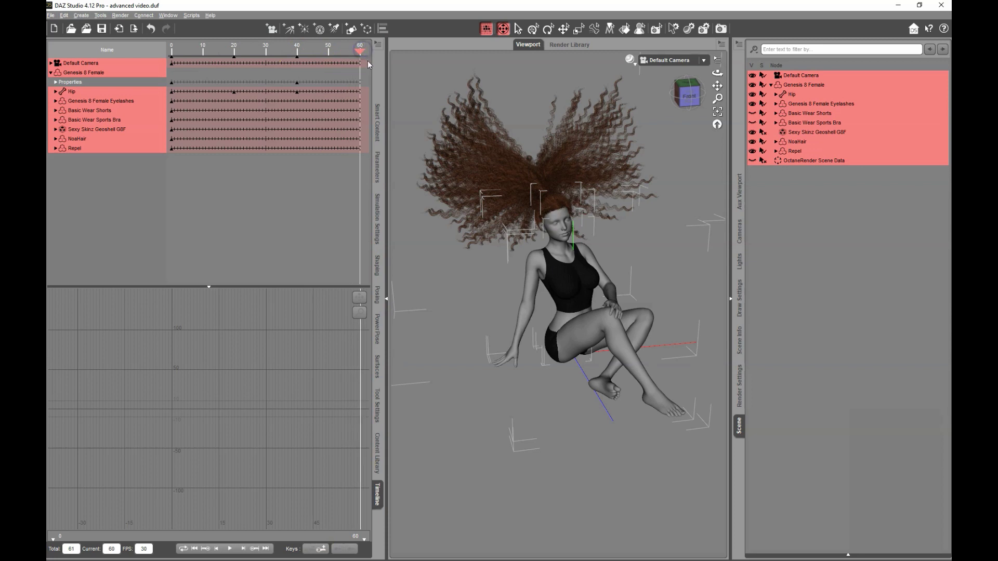
pyautogui.click(796, 243)
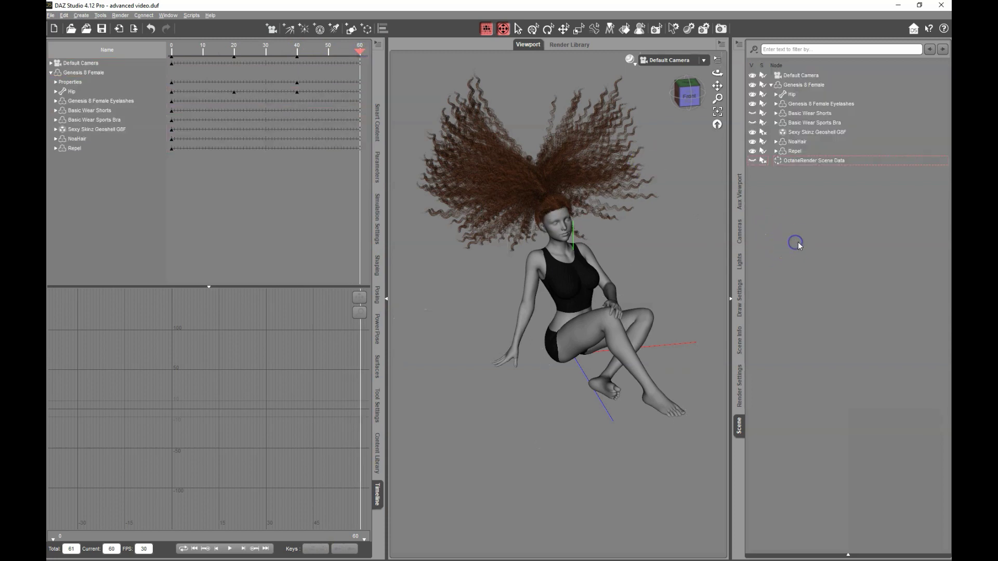
pyautogui.hotkey('ctrl', 'a')
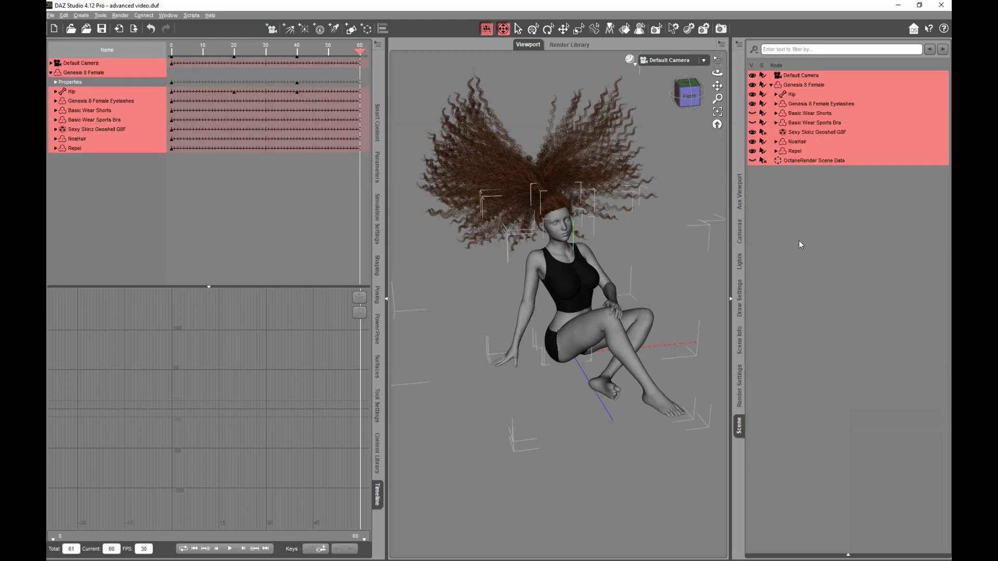
pyautogui.click(320, 551)
# Return the timeline to frame 0 and apply the Simulate Timeline 60 Frames preset from the Noa Hair's Simulation Presets folder.
pyautogui.moveTo(363, 54); pyautogui.dragTo(147, 64)
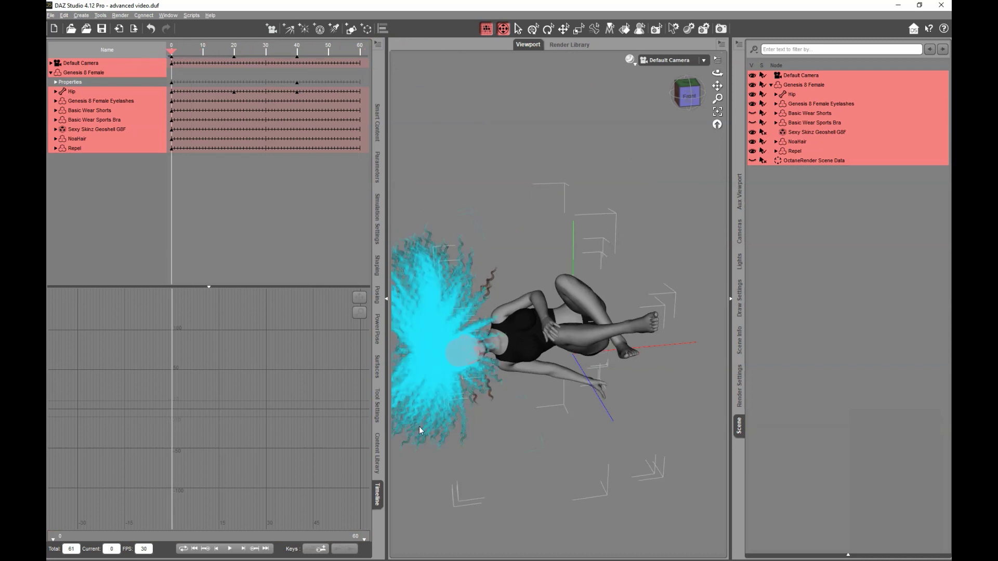
pyautogui.click(421, 412)
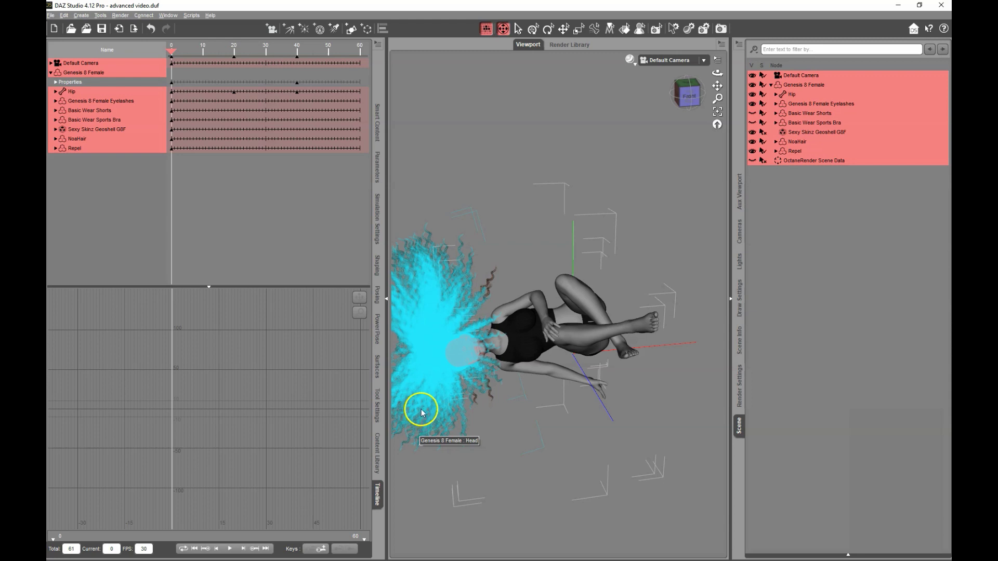
pyautogui.click(379, 470)
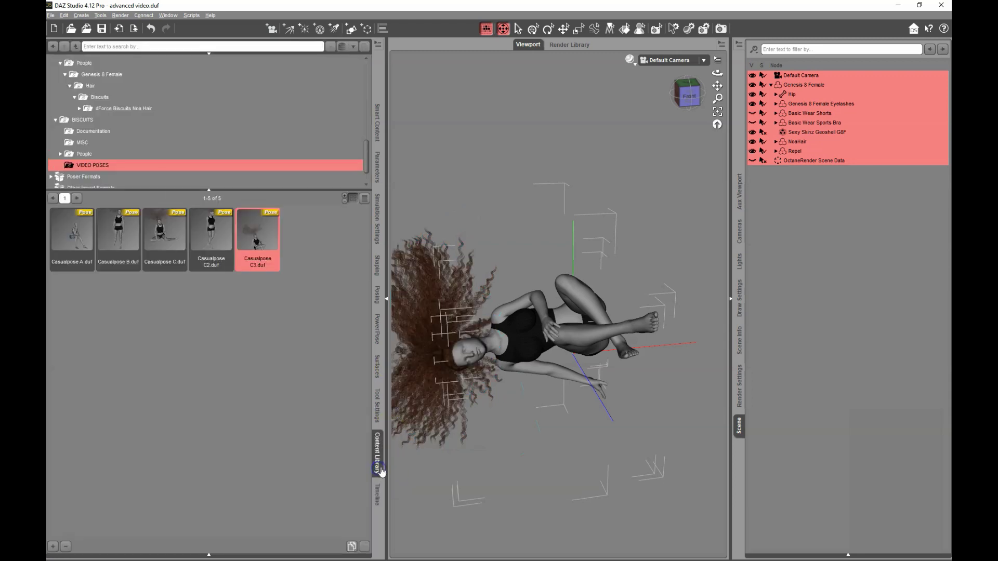
pyautogui.click(148, 111)
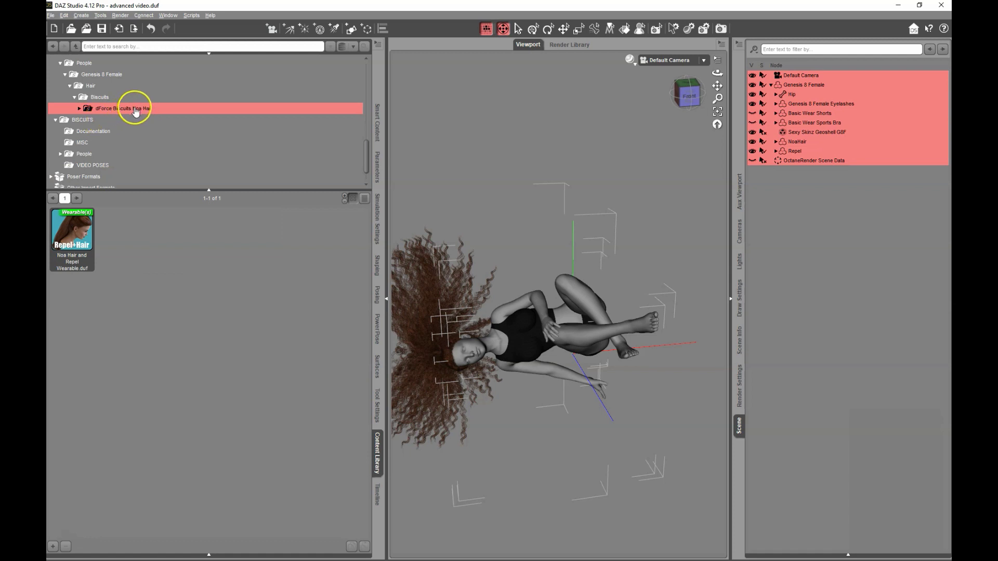
pyautogui.doubleClick(135, 110)
pyautogui.click(134, 137)
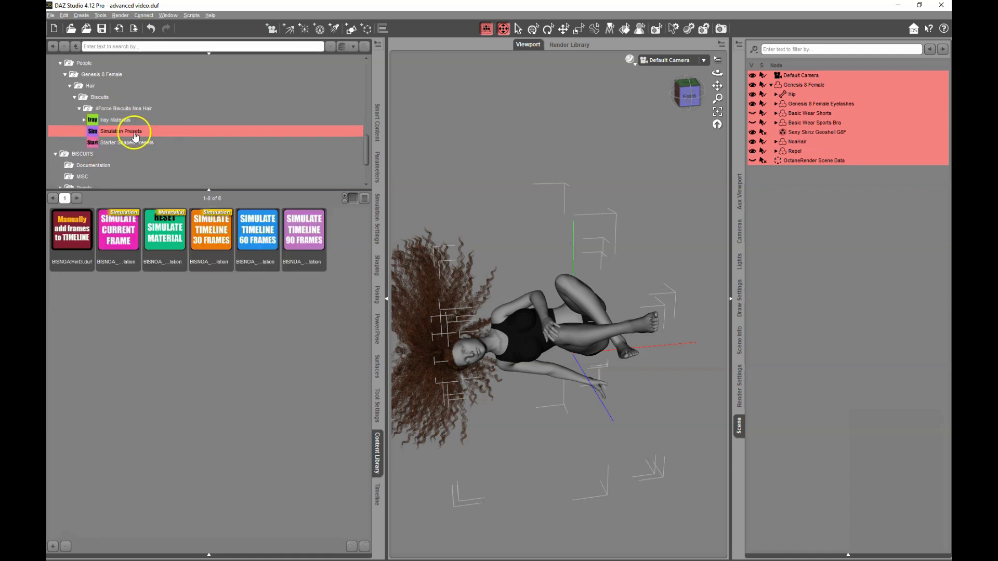
pyautogui.doubleClick(258, 232)
pyautogui.click(248, 242)
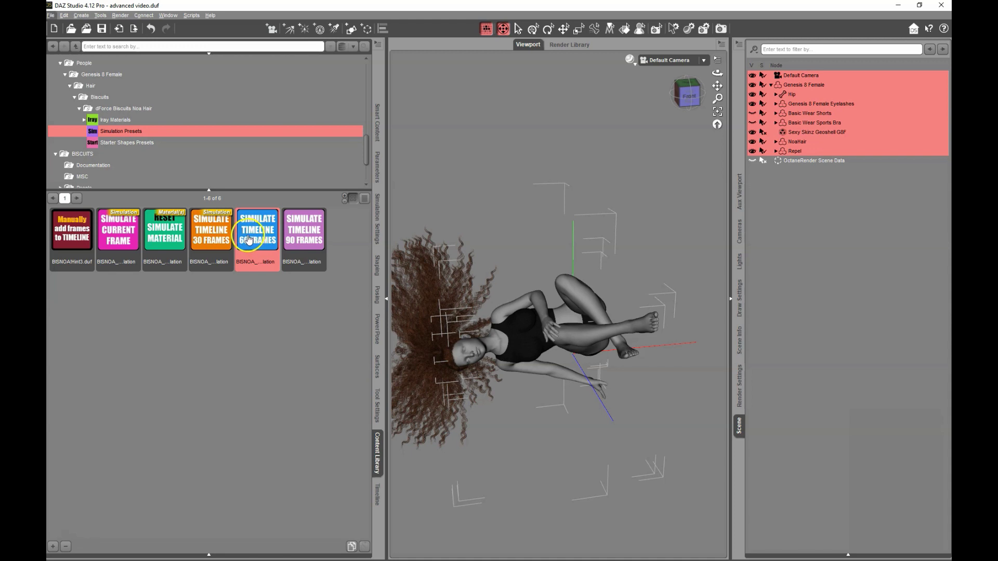
pyautogui.moveTo(248, 239)
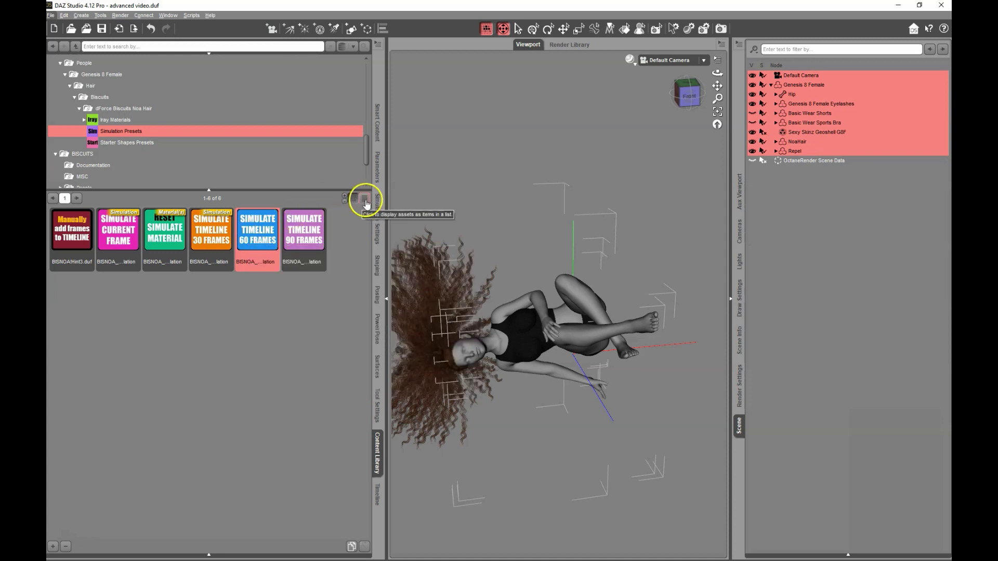
# Save the scene and run the dForce timeline simulation.
pyautogui.hotkey('ctrl', 's')
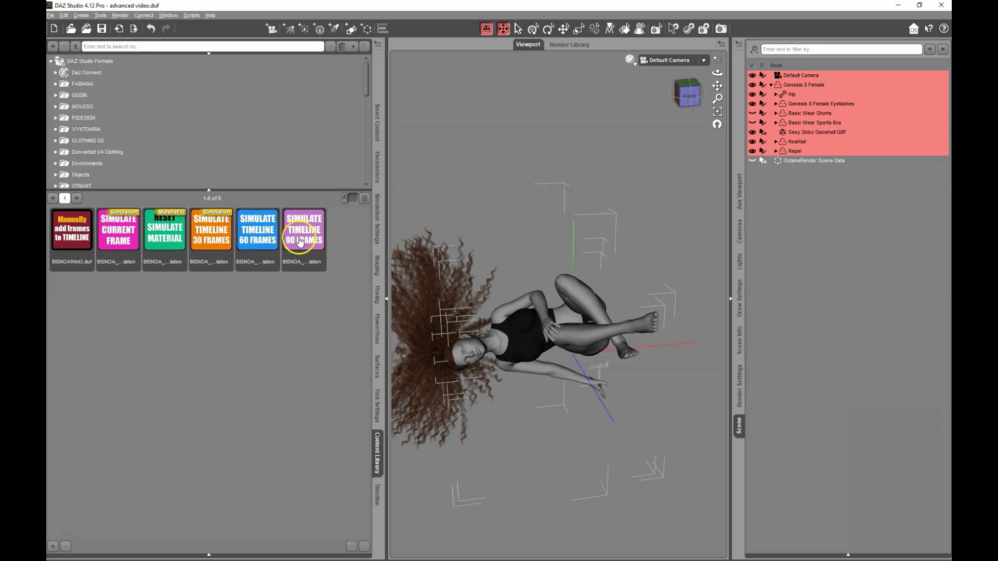
pyautogui.click(378, 217)
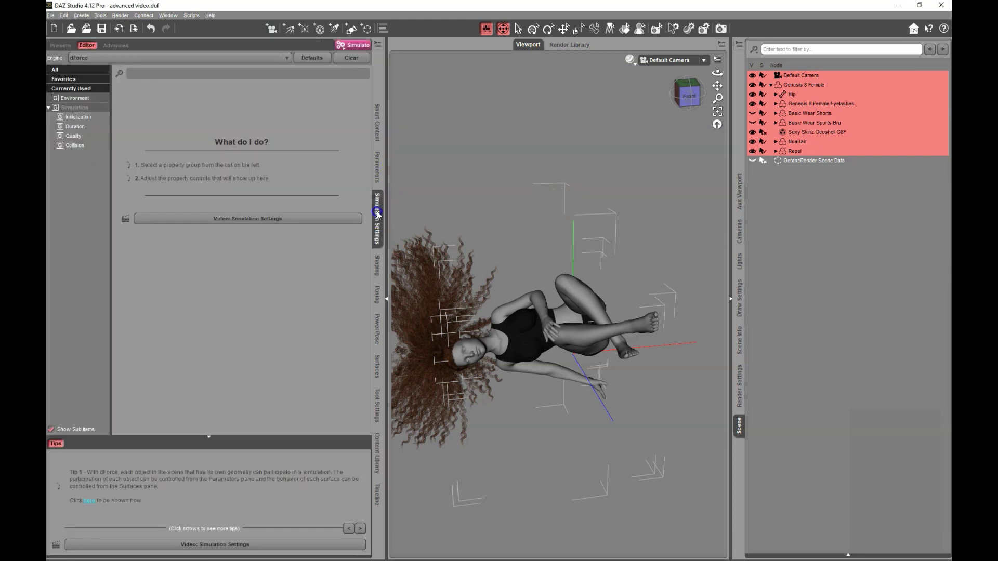
pyautogui.click(359, 47)
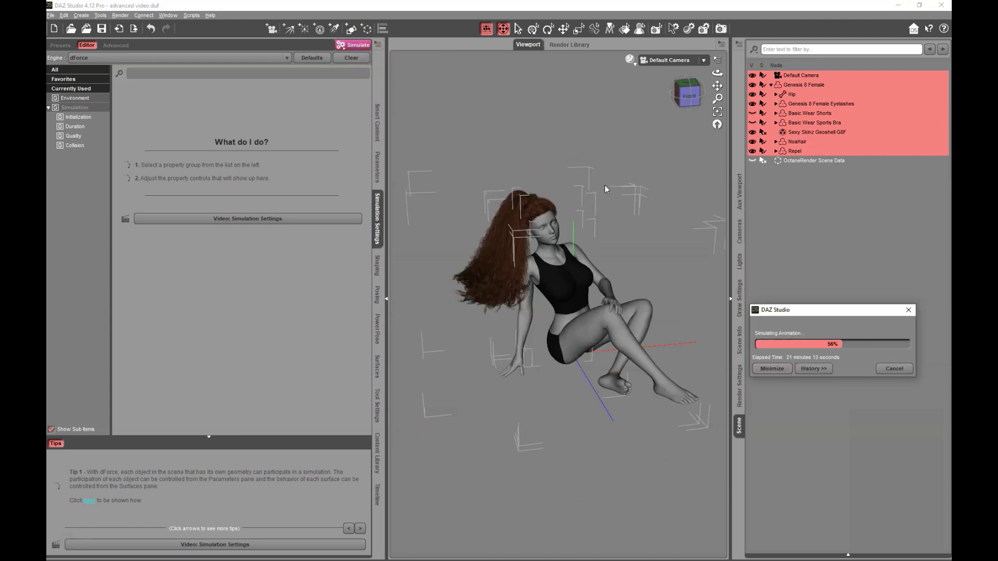
pyautogui.click(908, 364)
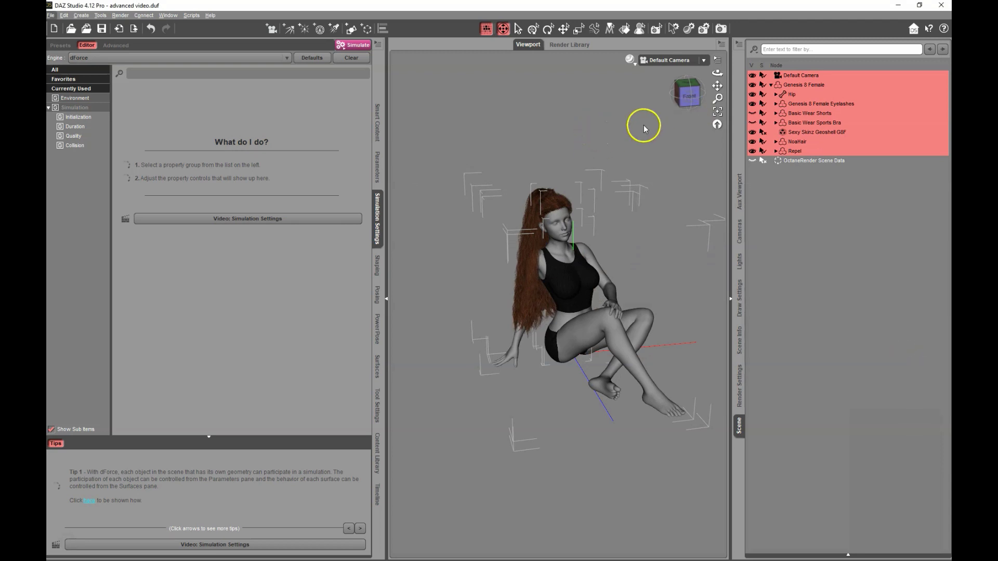
# Turn on Freeze Simulation for the NoaHair.
pyautogui.click(824, 143)
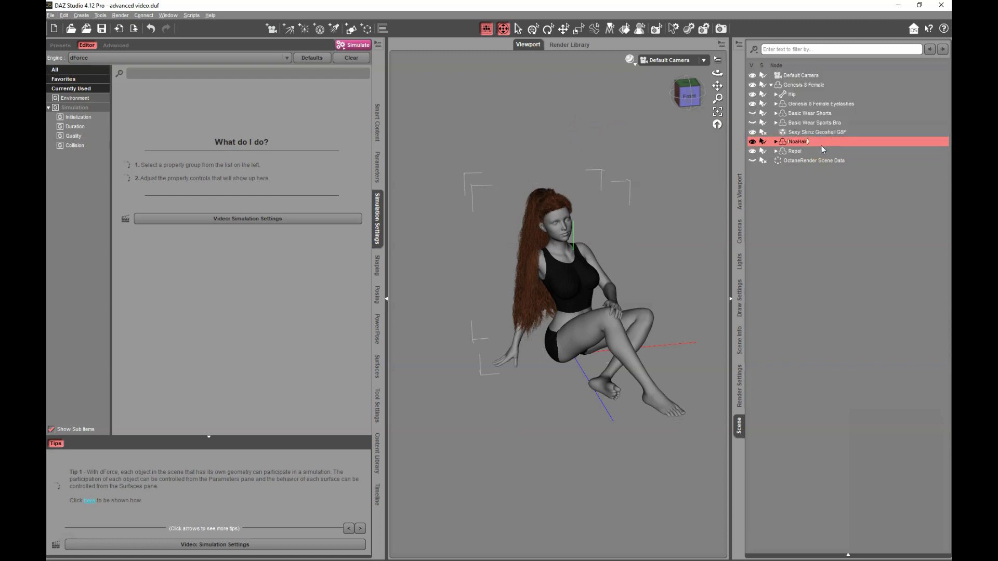
pyautogui.click(376, 164)
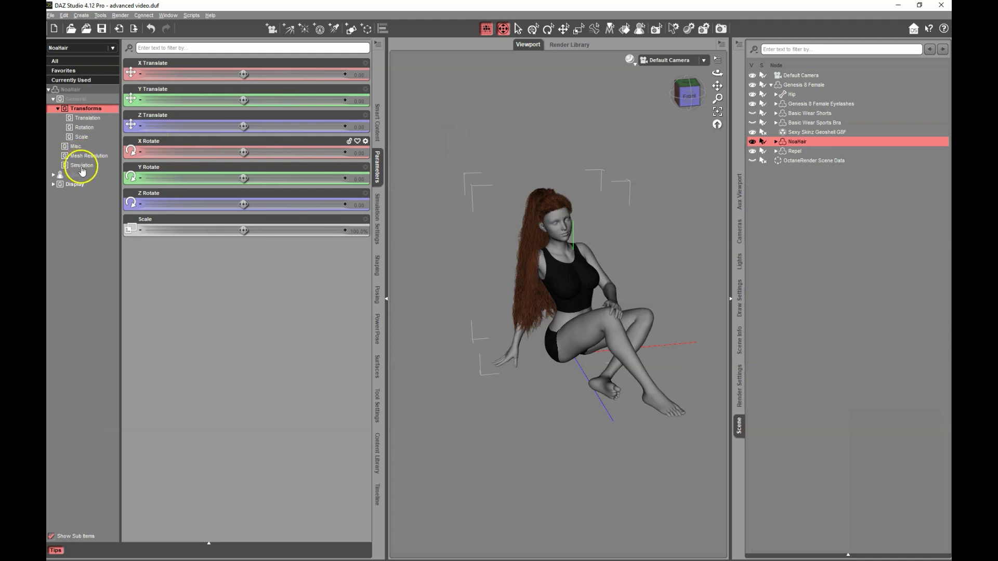
pyautogui.click(82, 166)
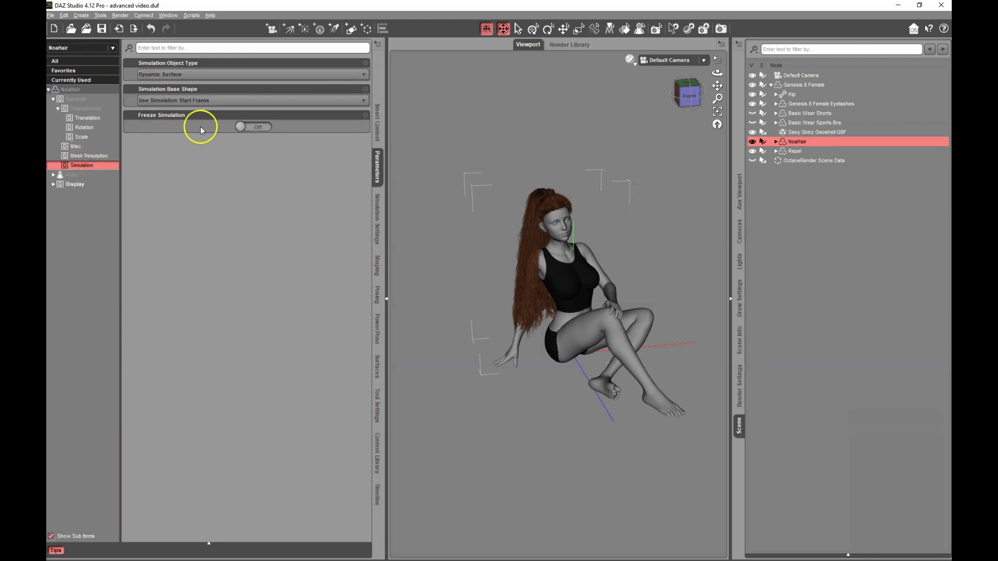
pyautogui.click(256, 127)
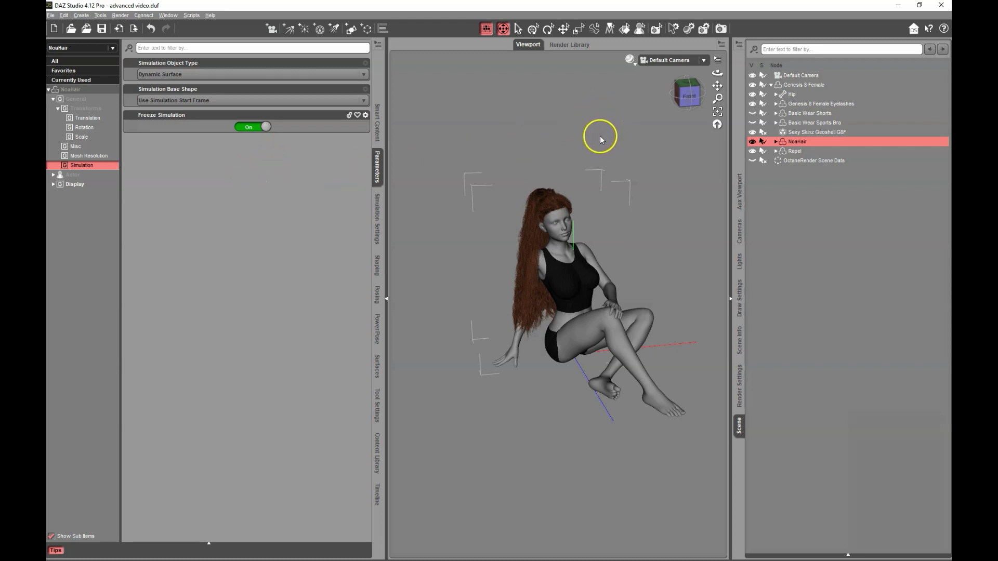
# Scrub the timeline back from the last frame to frame 57 and inspect the simulated hair from different angles.
pyautogui.keyDown('alt'); pyautogui.moveTo(568, 145); pyautogui.dragTo(628, 161); pyautogui.keyUp('alt')
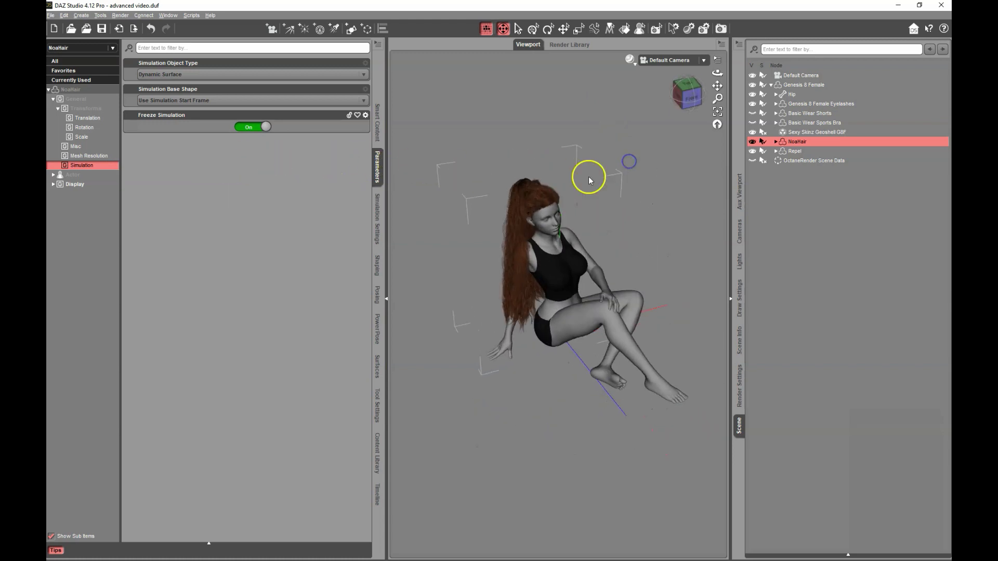
pyautogui.click(377, 501)
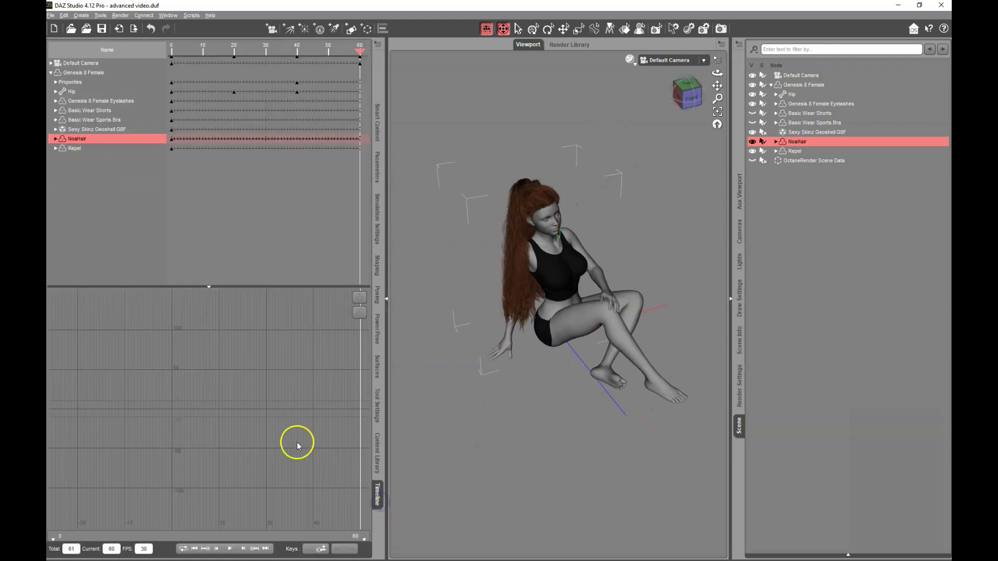
pyautogui.moveTo(358, 54); pyautogui.dragTo(308, 68)
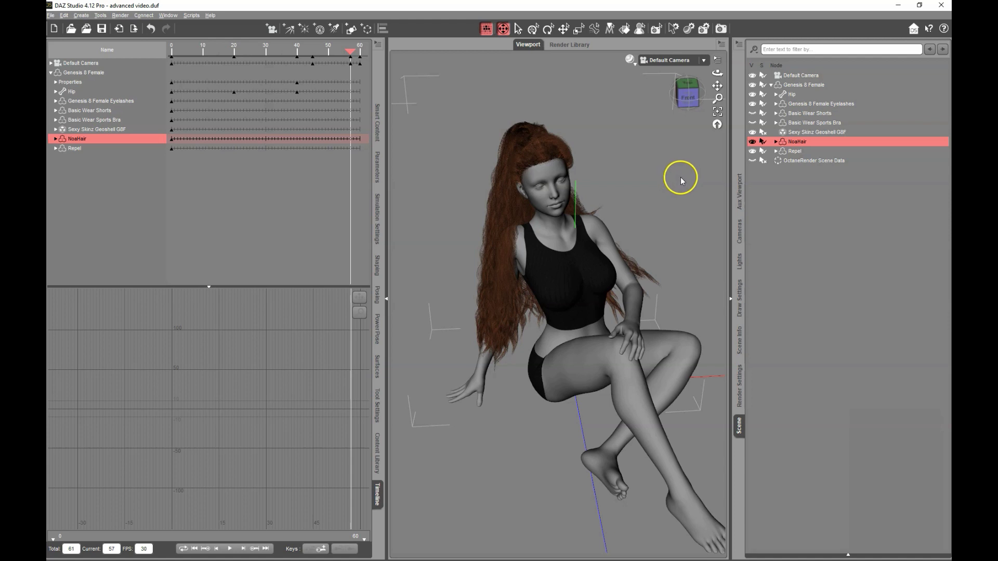
pyautogui.keyDown('alt'); pyautogui.moveTo(682, 179); pyautogui.dragTo(562, 181); pyautogui.keyUp('alt')
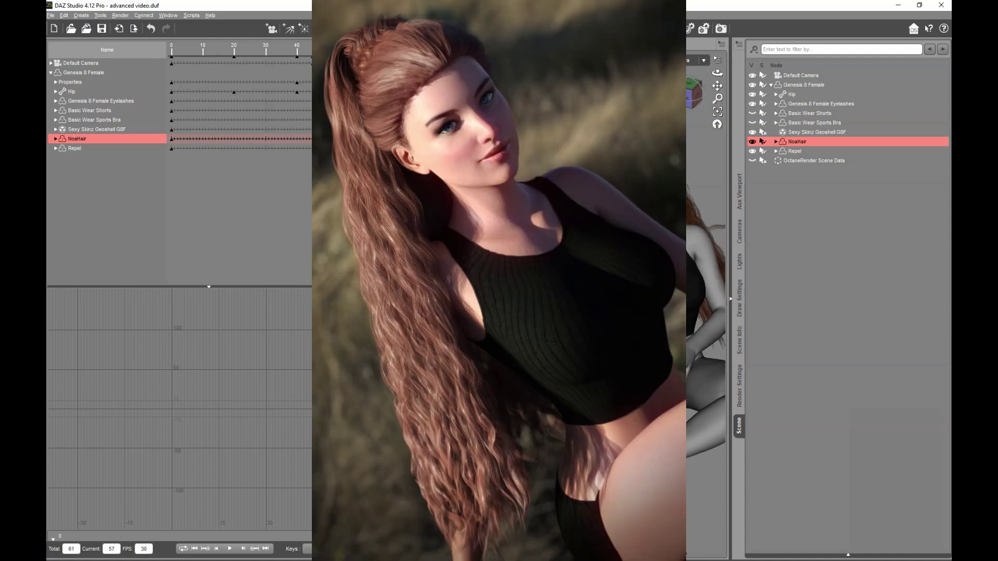